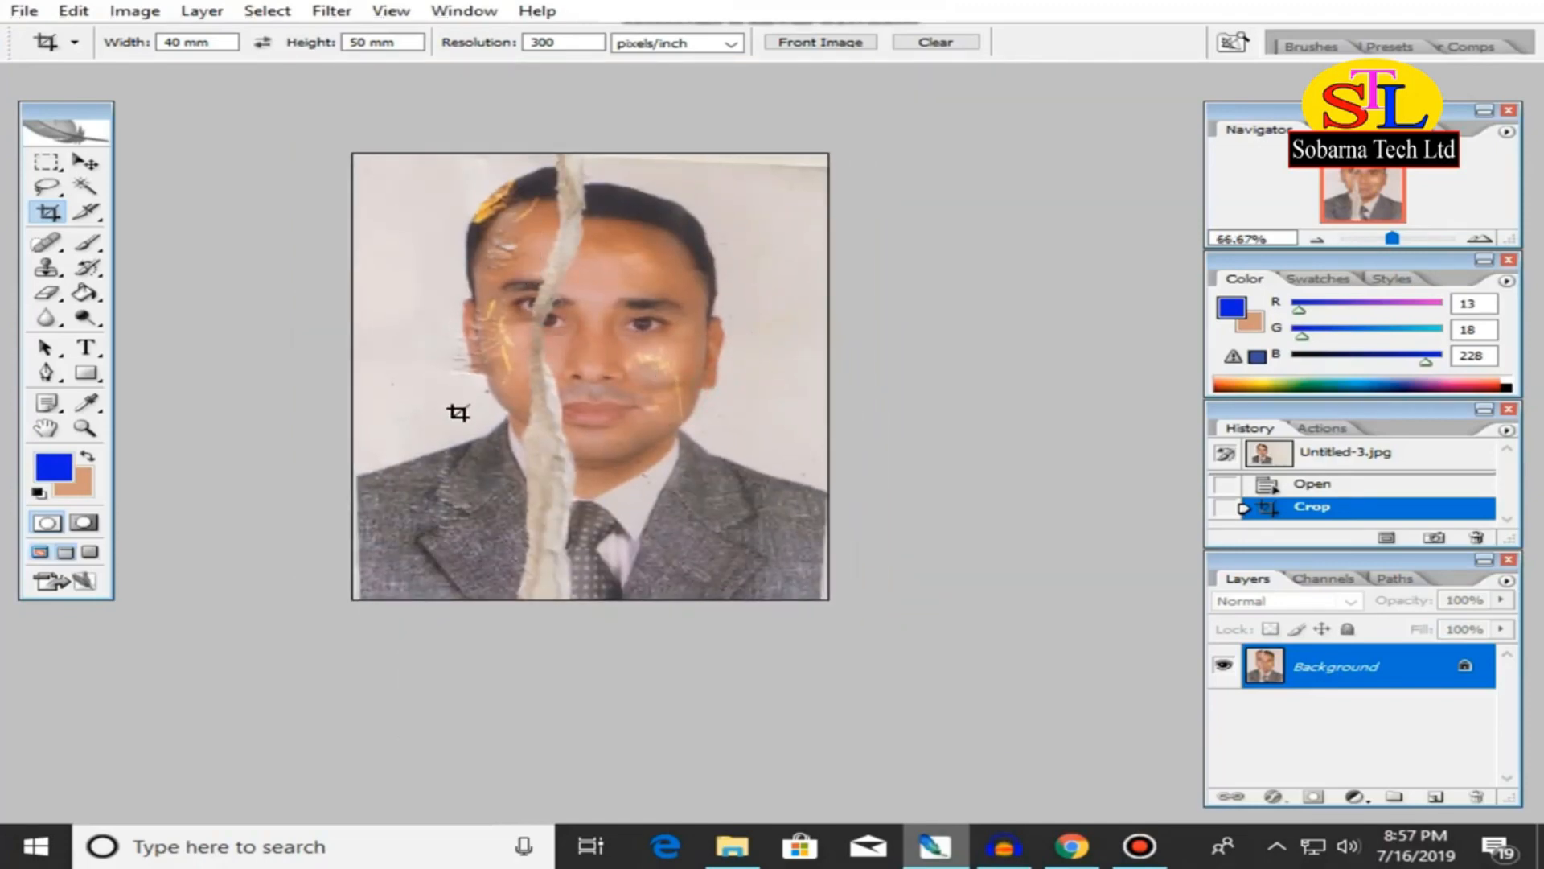
# Select the torn left half of the portrait with a rectangular marquee and clear its contents.
pyautogui.moveTo(570, 401); pyautogui.dragTo(569, 407)
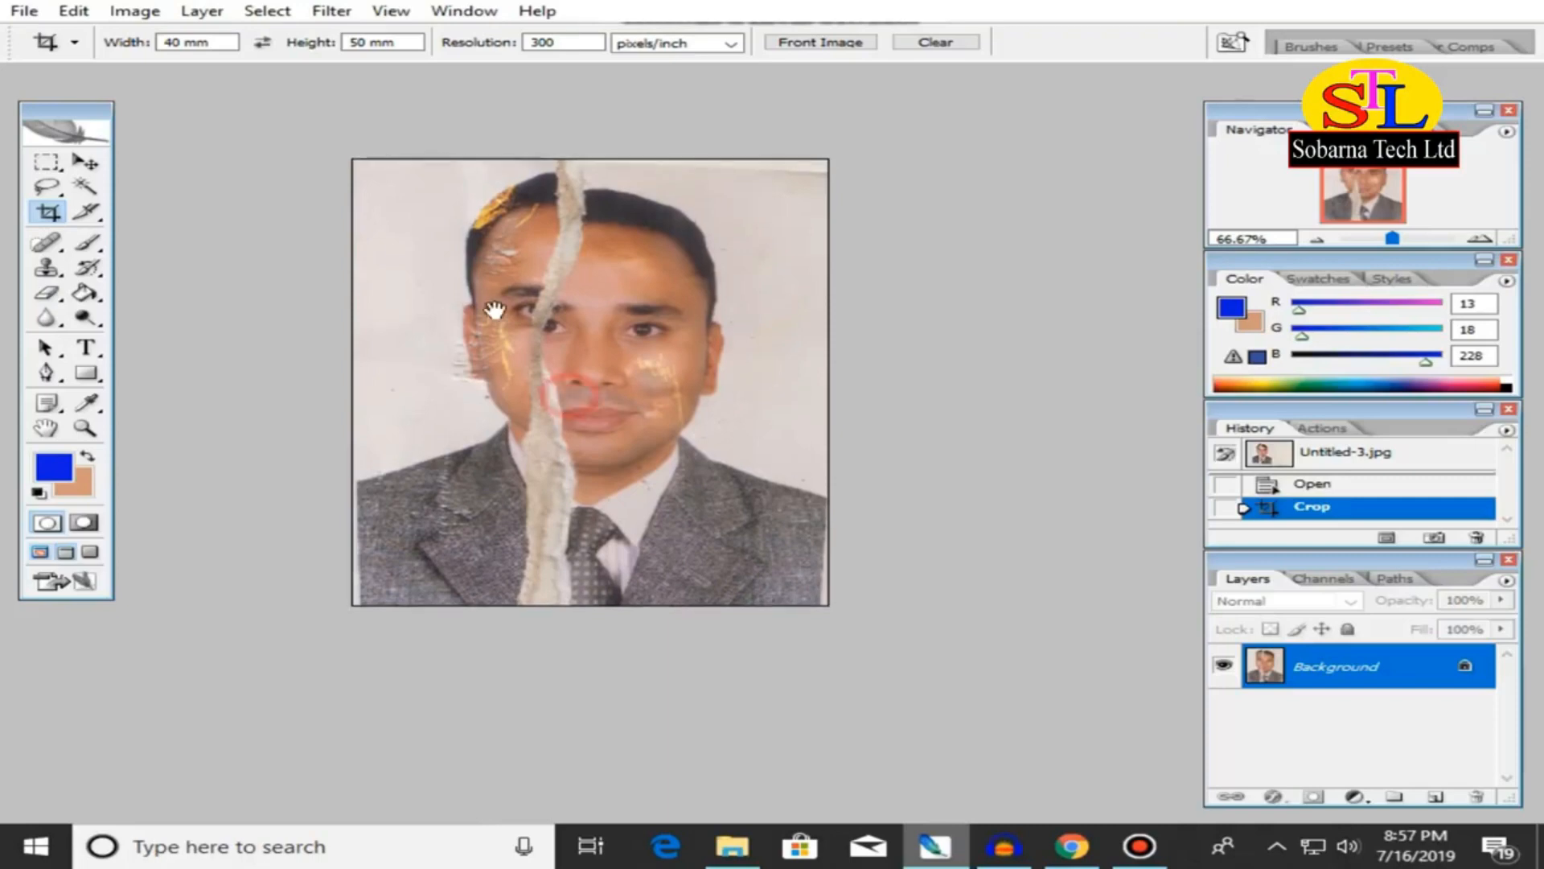
pyautogui.click(46, 162)
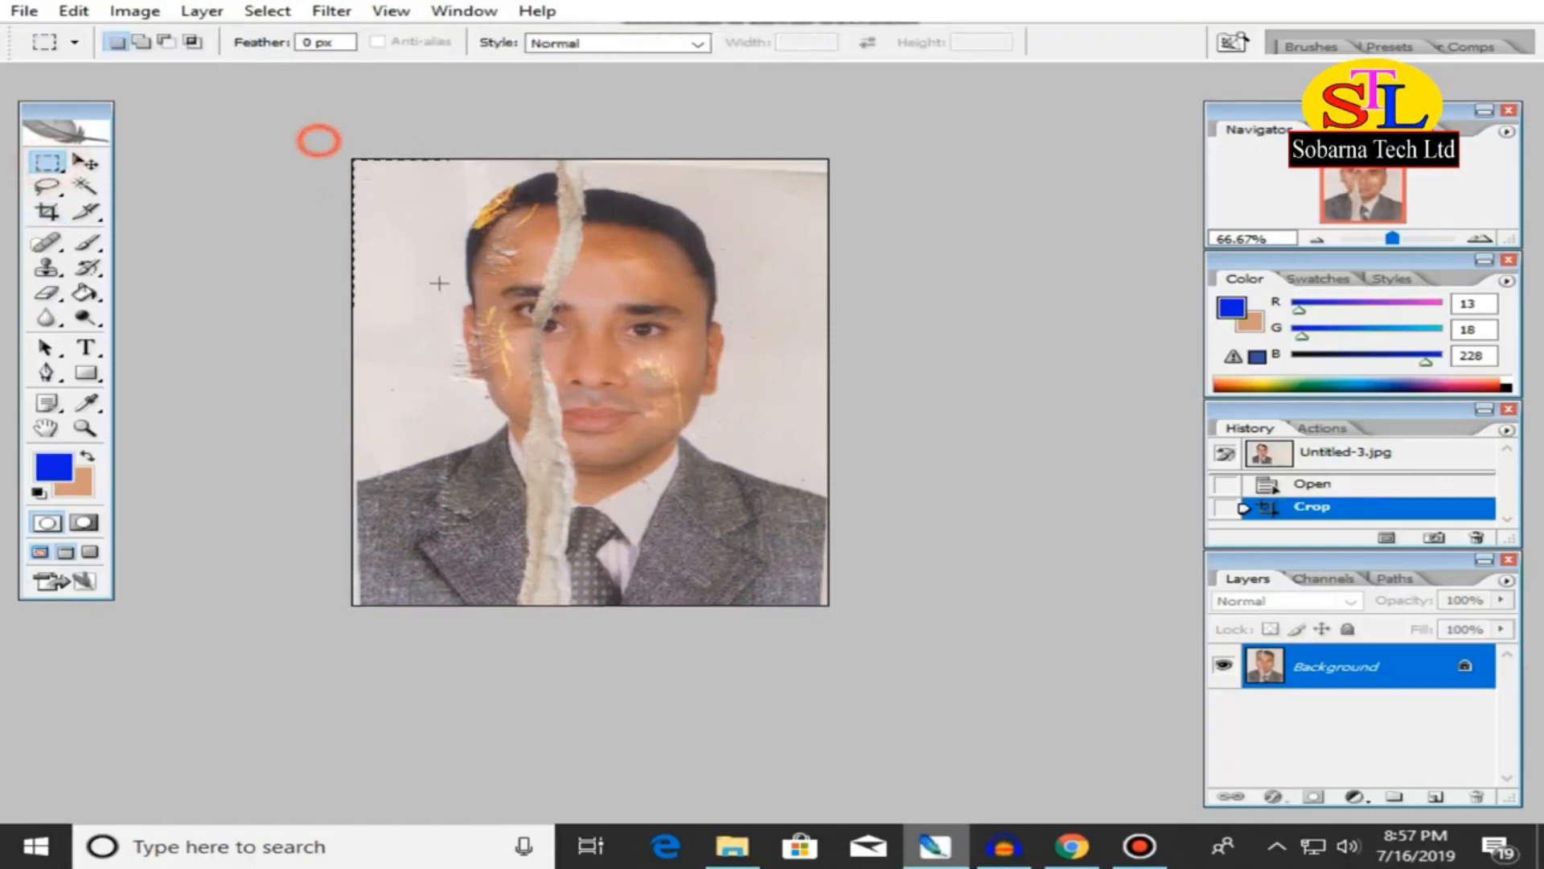
pyautogui.moveTo(593, 621); pyautogui.dragTo(588, 637)
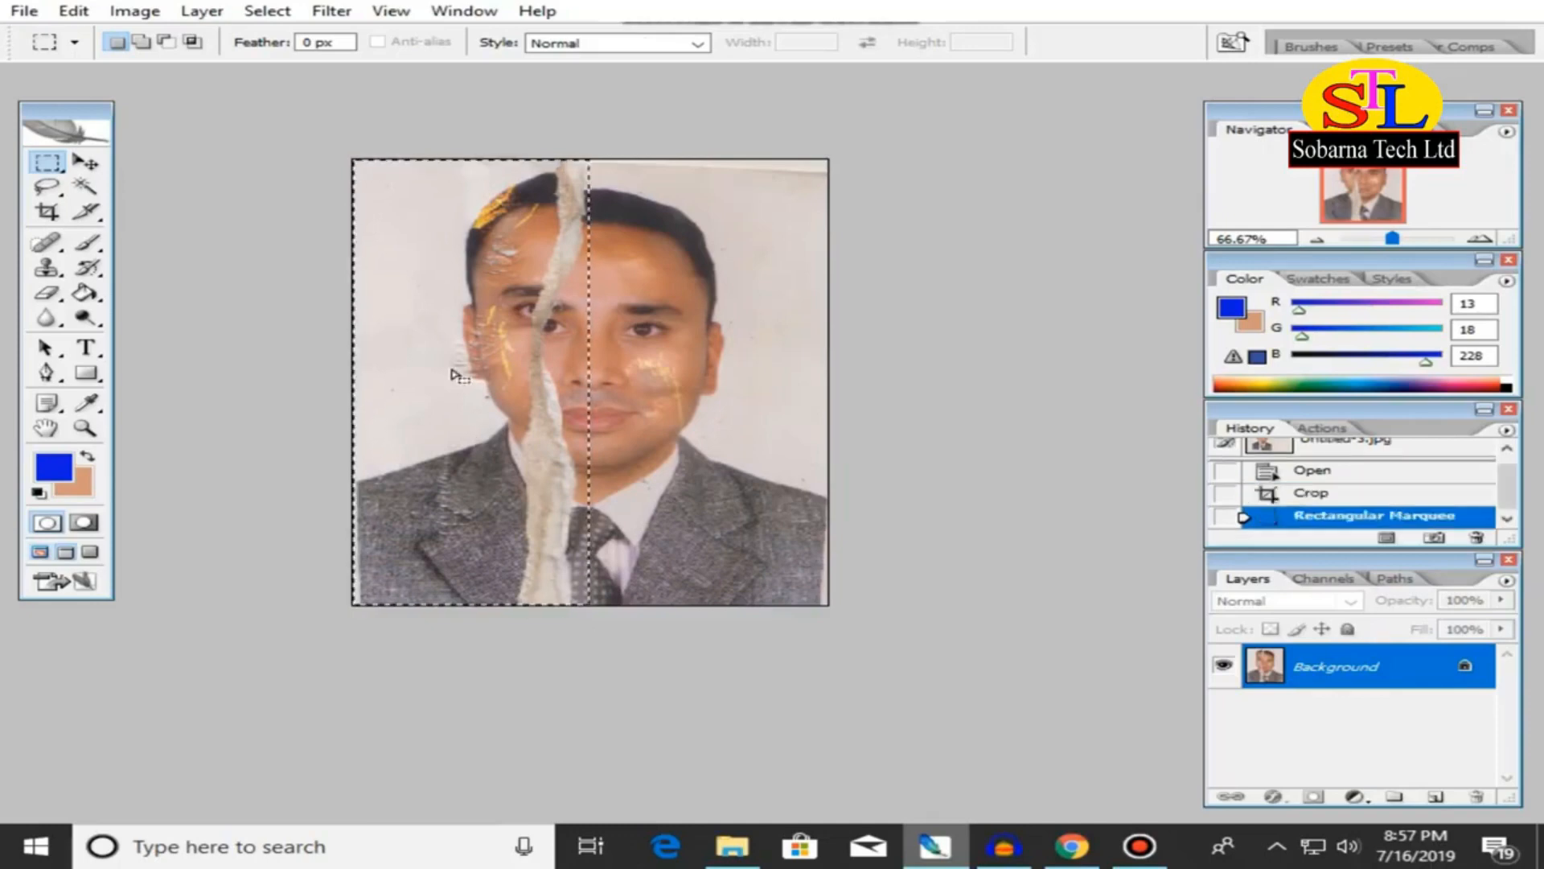
pyautogui.press('Delete')
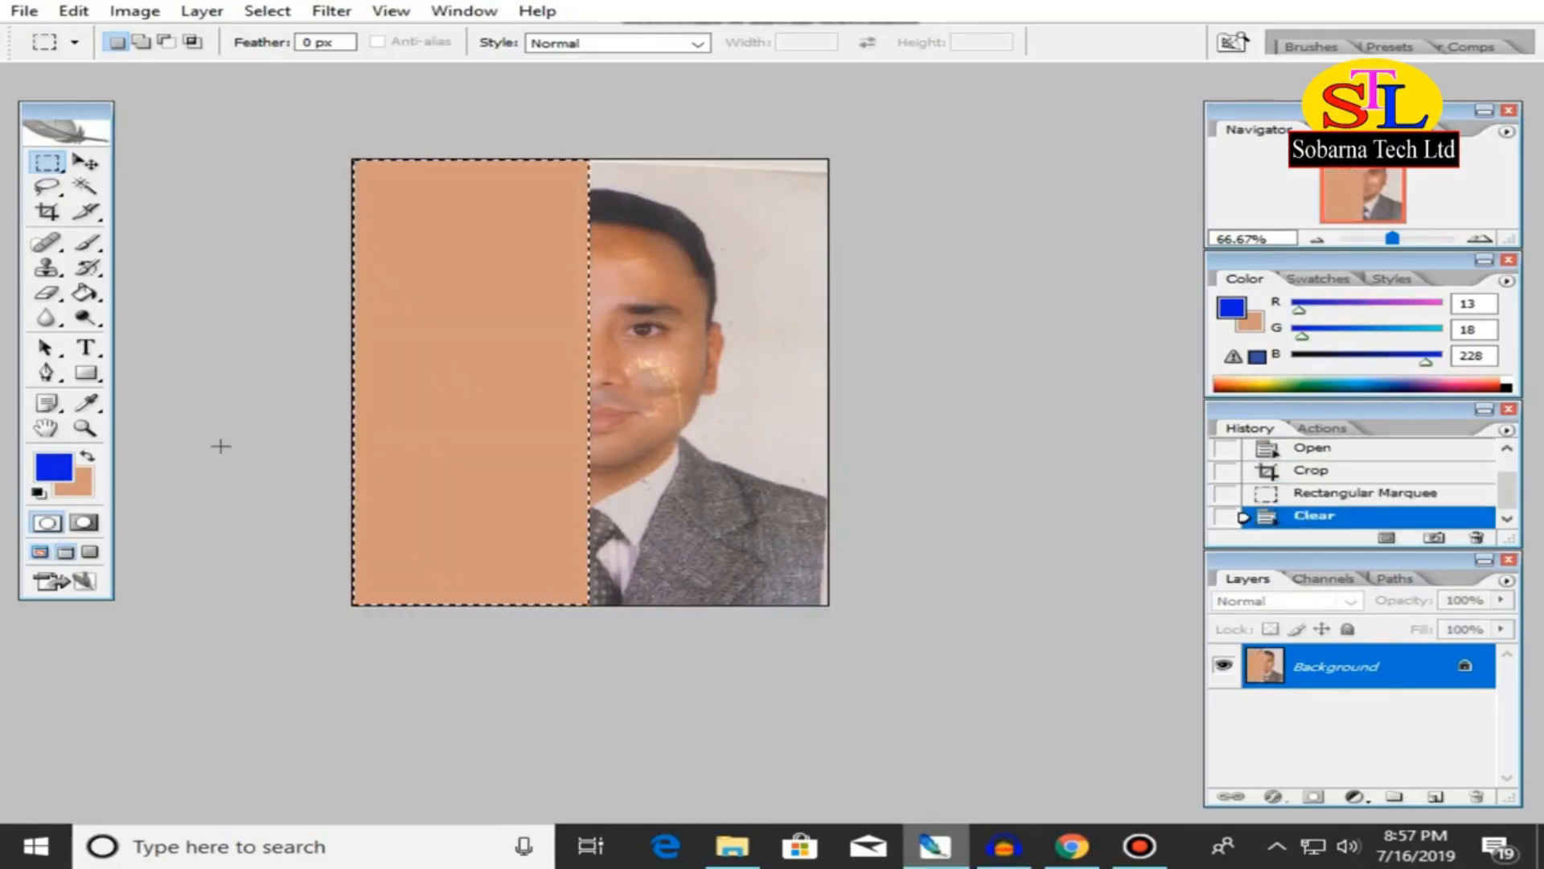
# Change the background colour to white, clear the selected half again and deselect it.
pyautogui.click(77, 484)
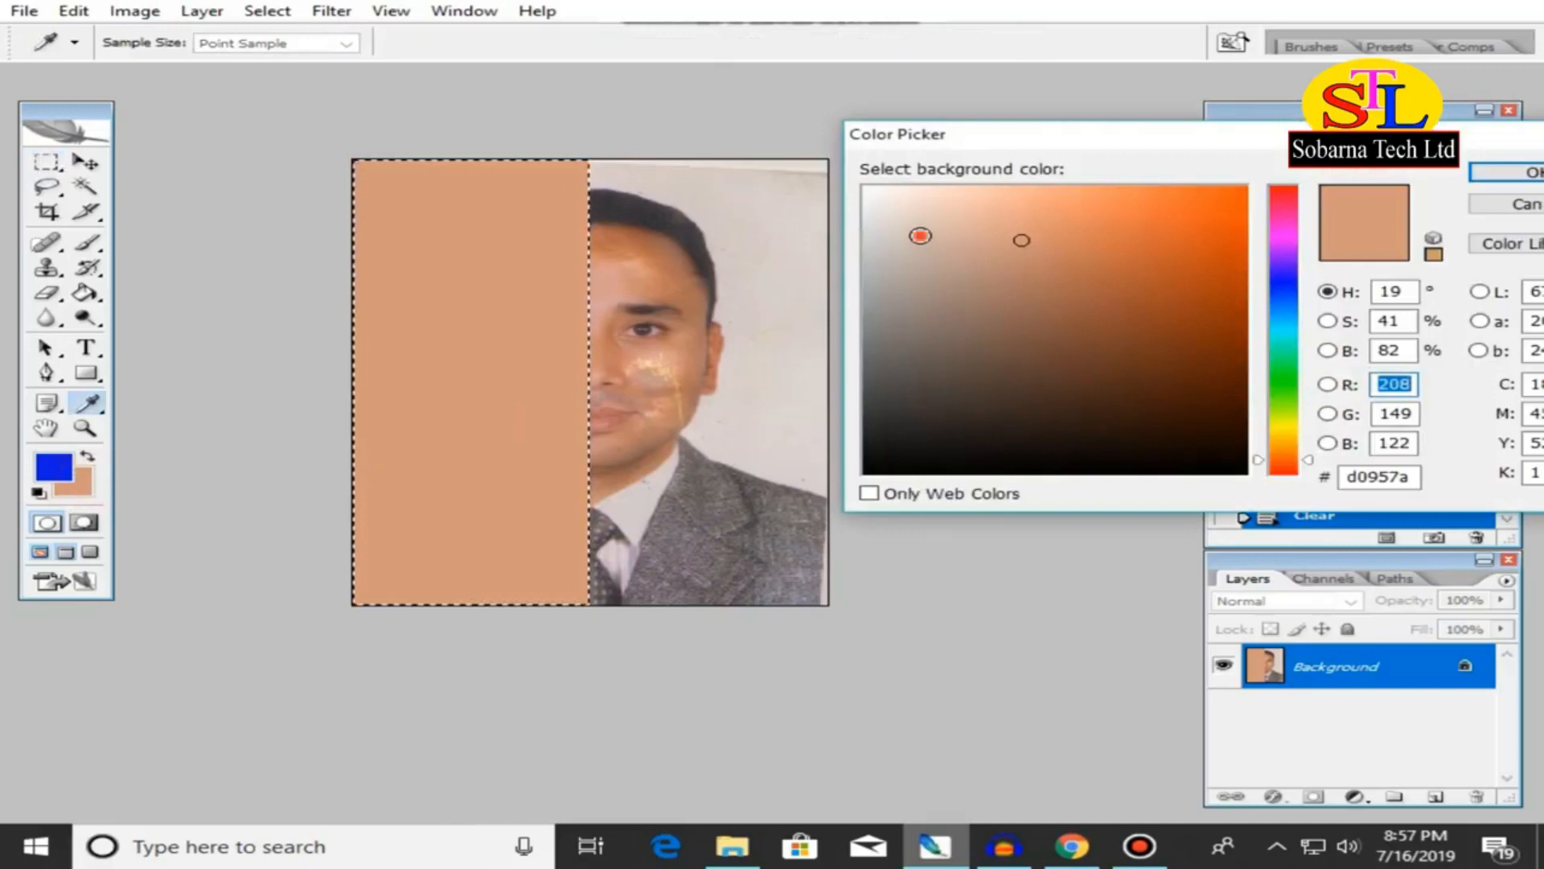
pyautogui.click(864, 186)
pyautogui.click(1488, 176)
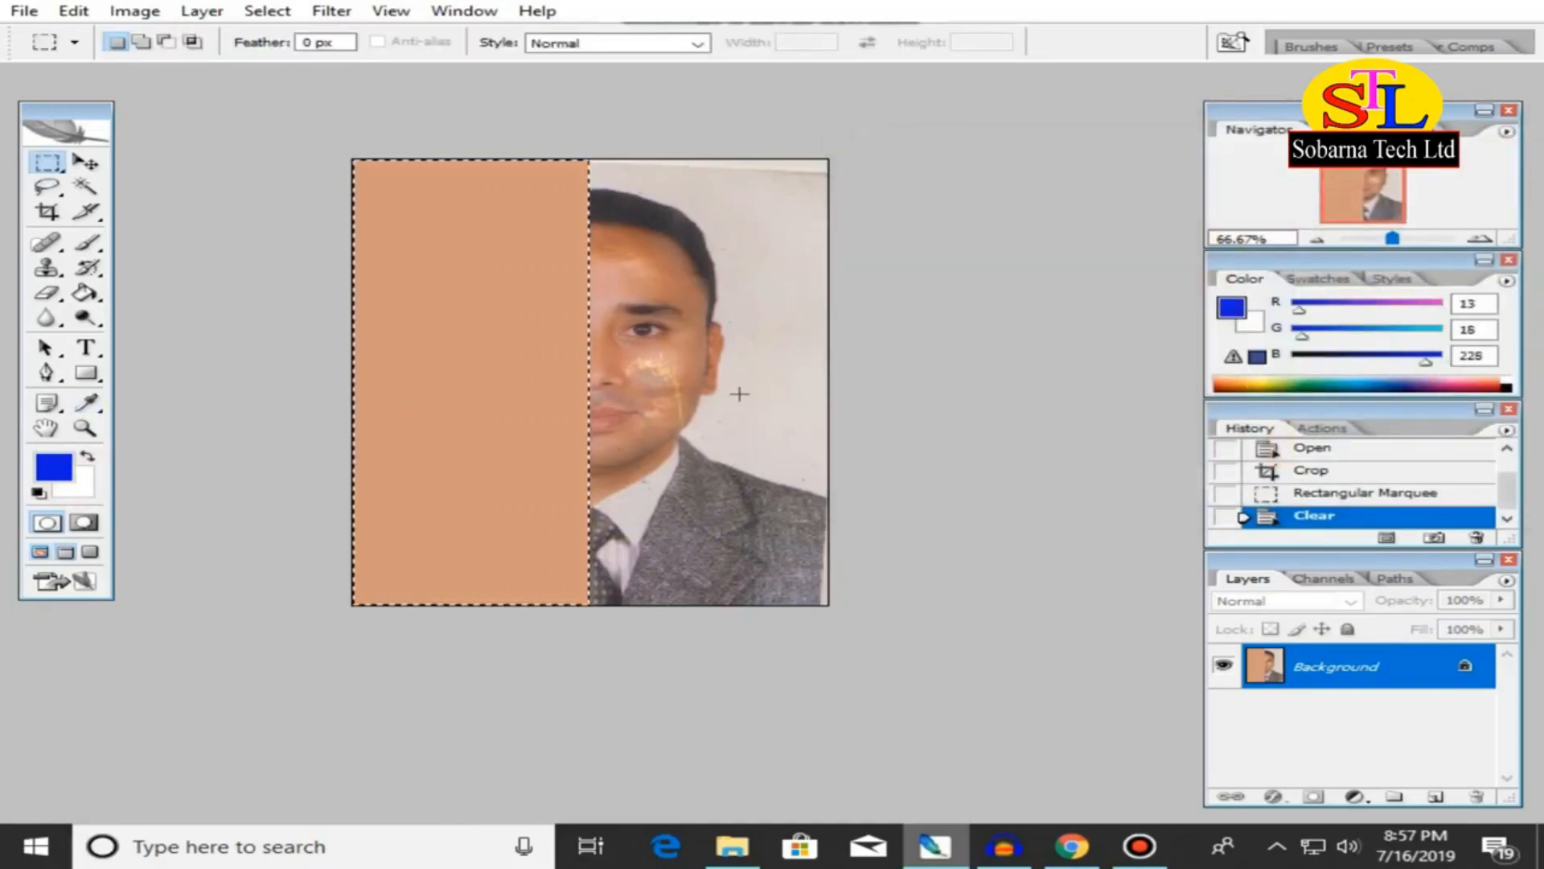
pyautogui.press('Delete')
pyautogui.rightClick(479, 272)
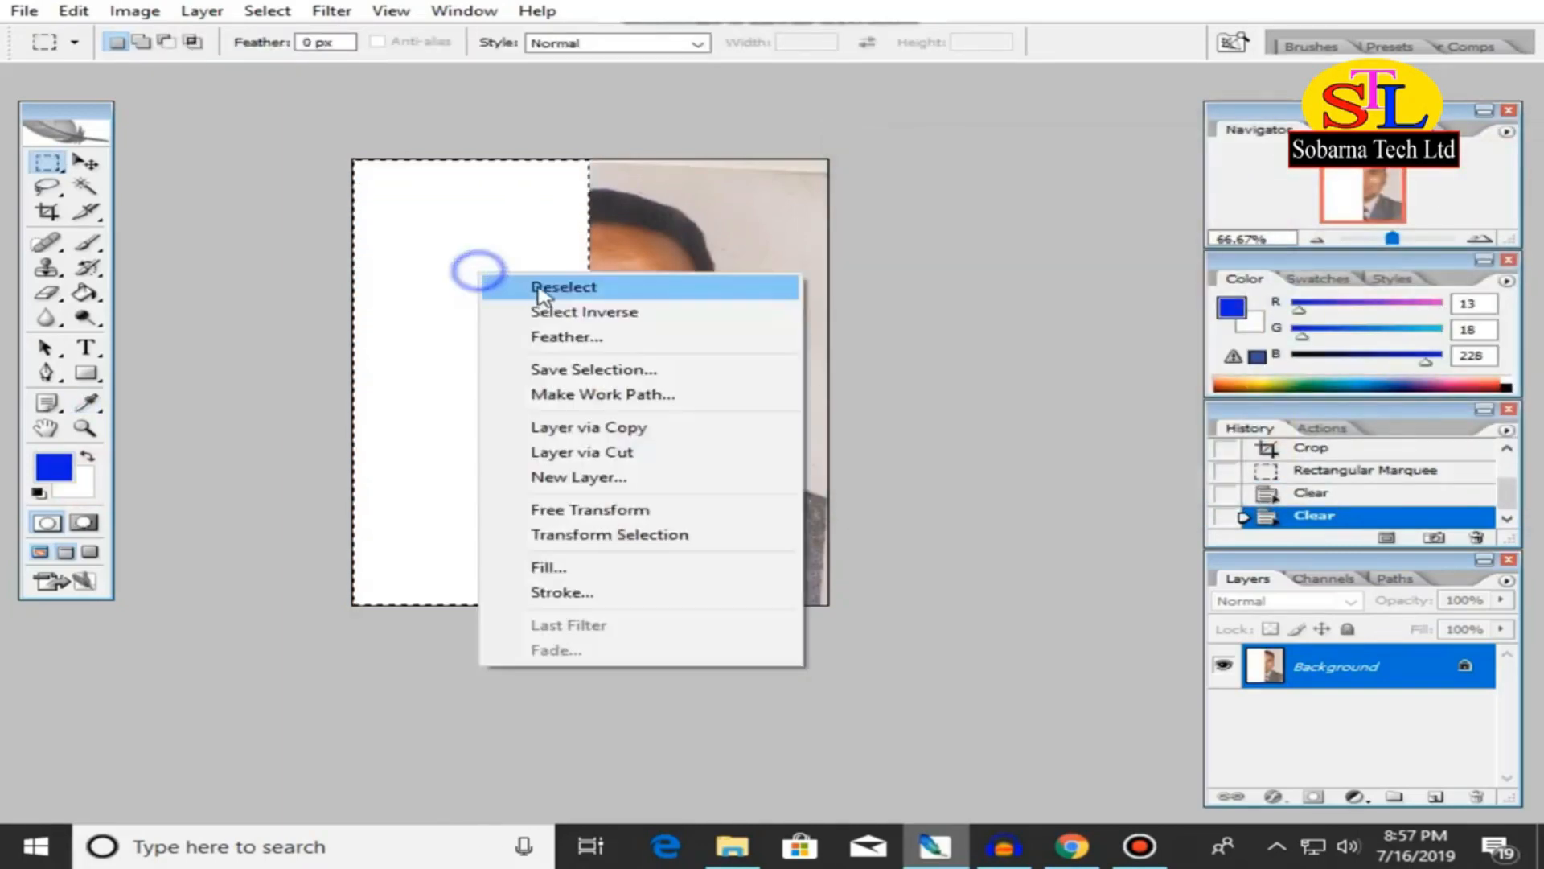
pyautogui.click(540, 287)
# Select the grey backdrop behind the man with the Magic Wand at tolerance 32, clear it to white and deselect.
pyautogui.keyDown('ctrl'); pyautogui.click(620, 333); pyautogui.keyUp('ctrl')
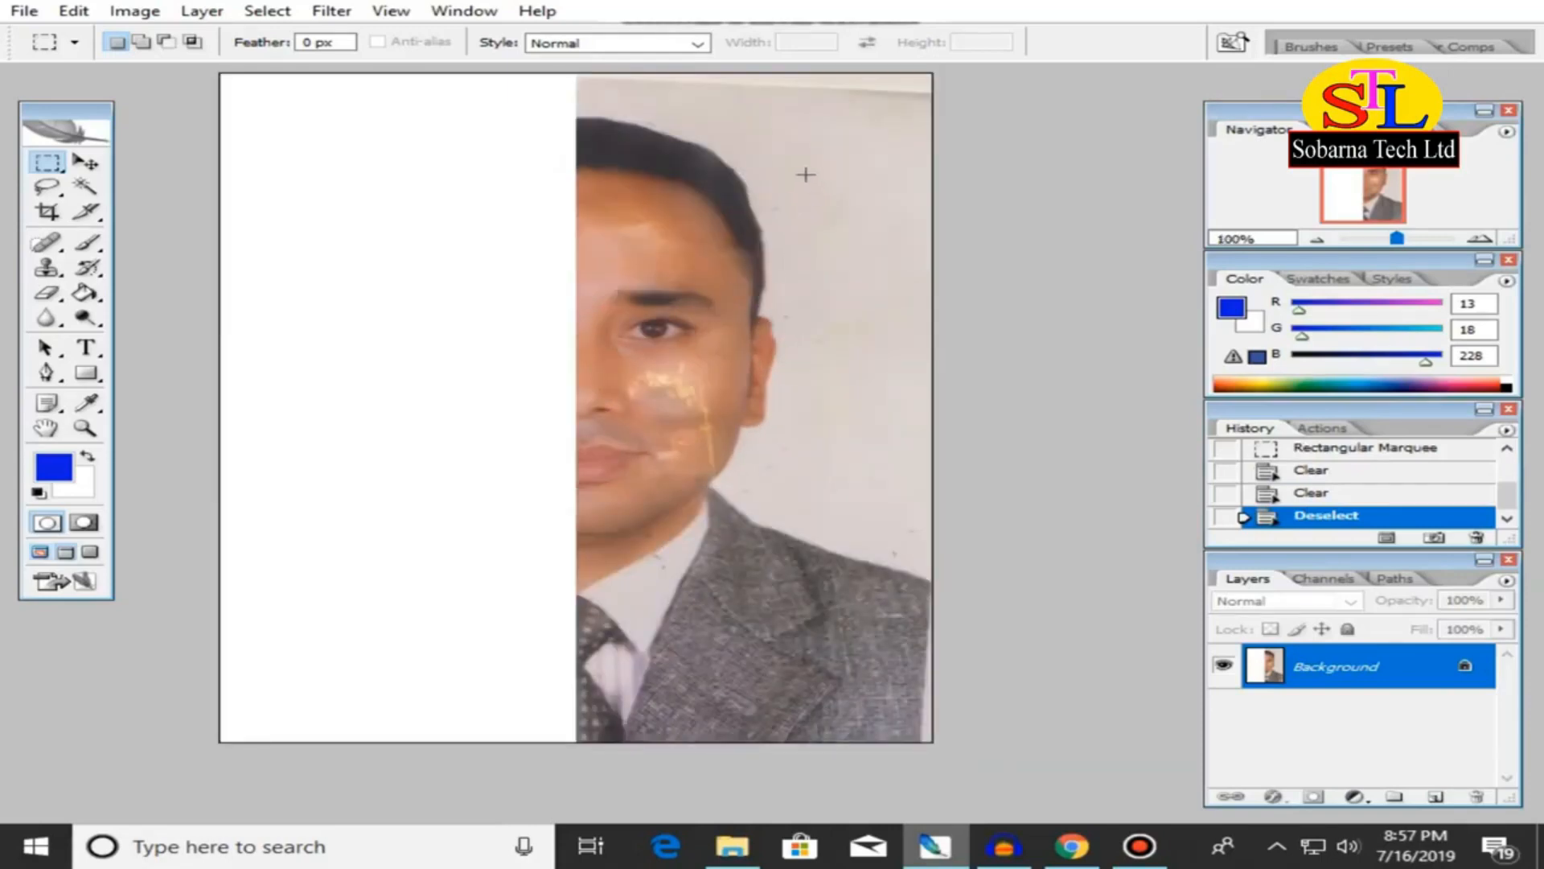
pyautogui.click(86, 186)
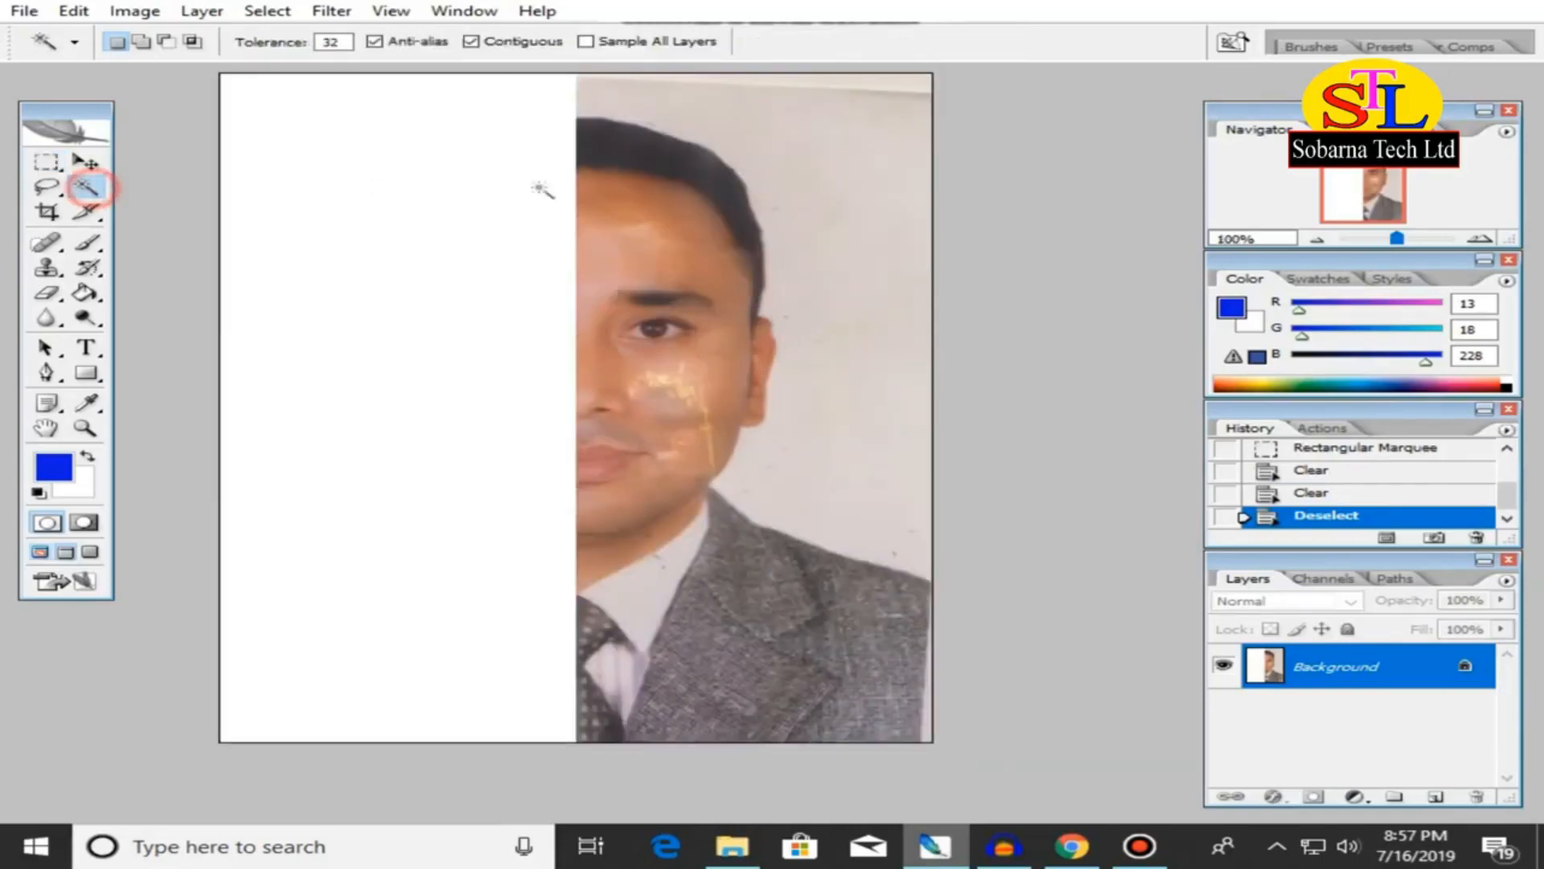
pyautogui.click(782, 146)
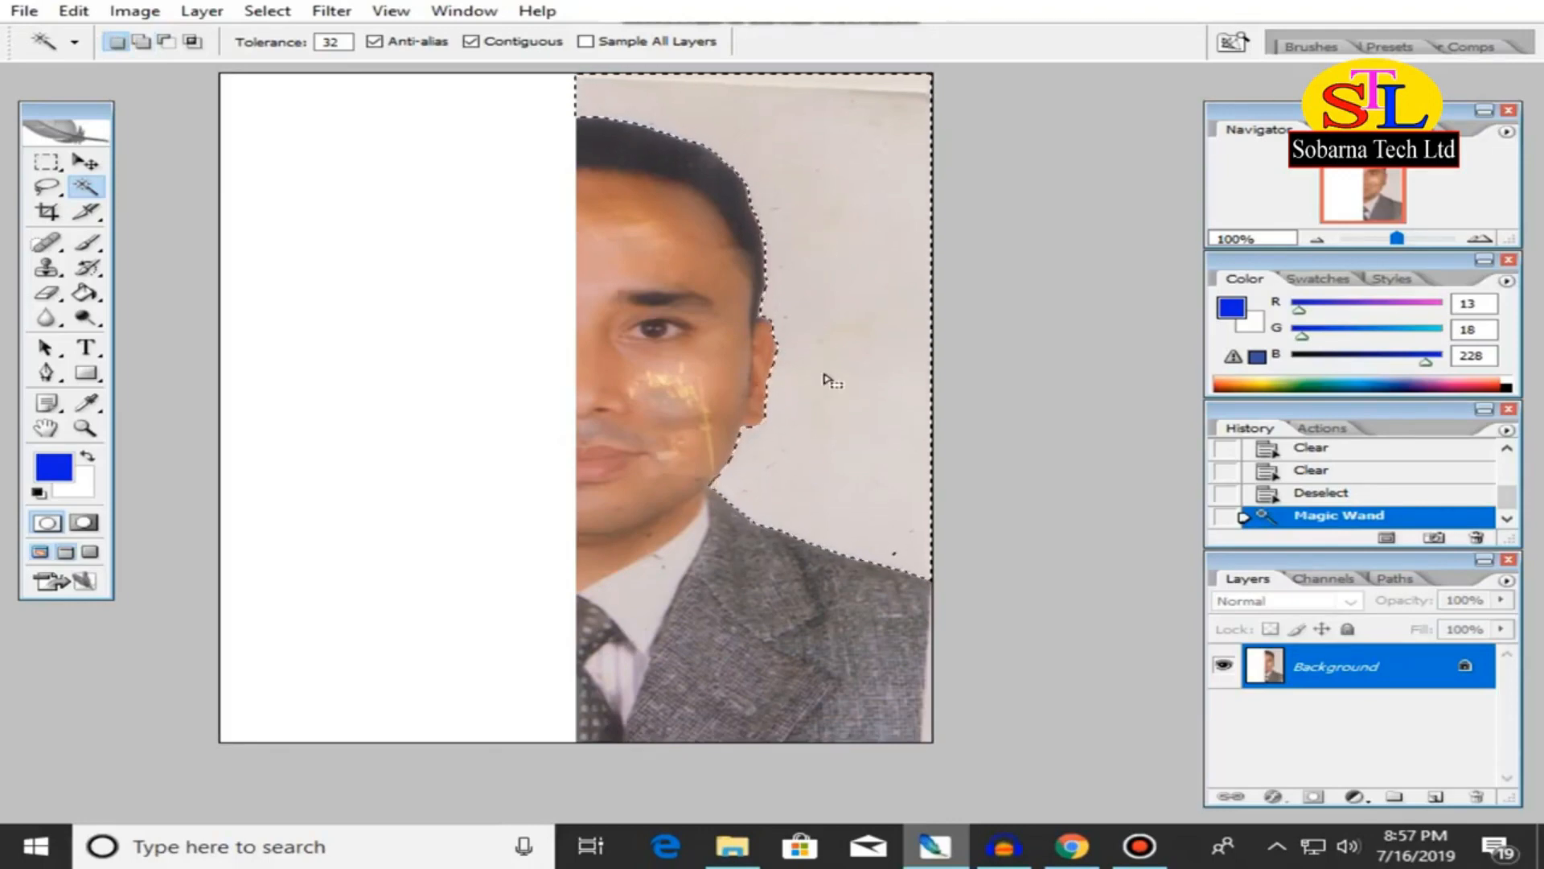
pyautogui.press('Delete')
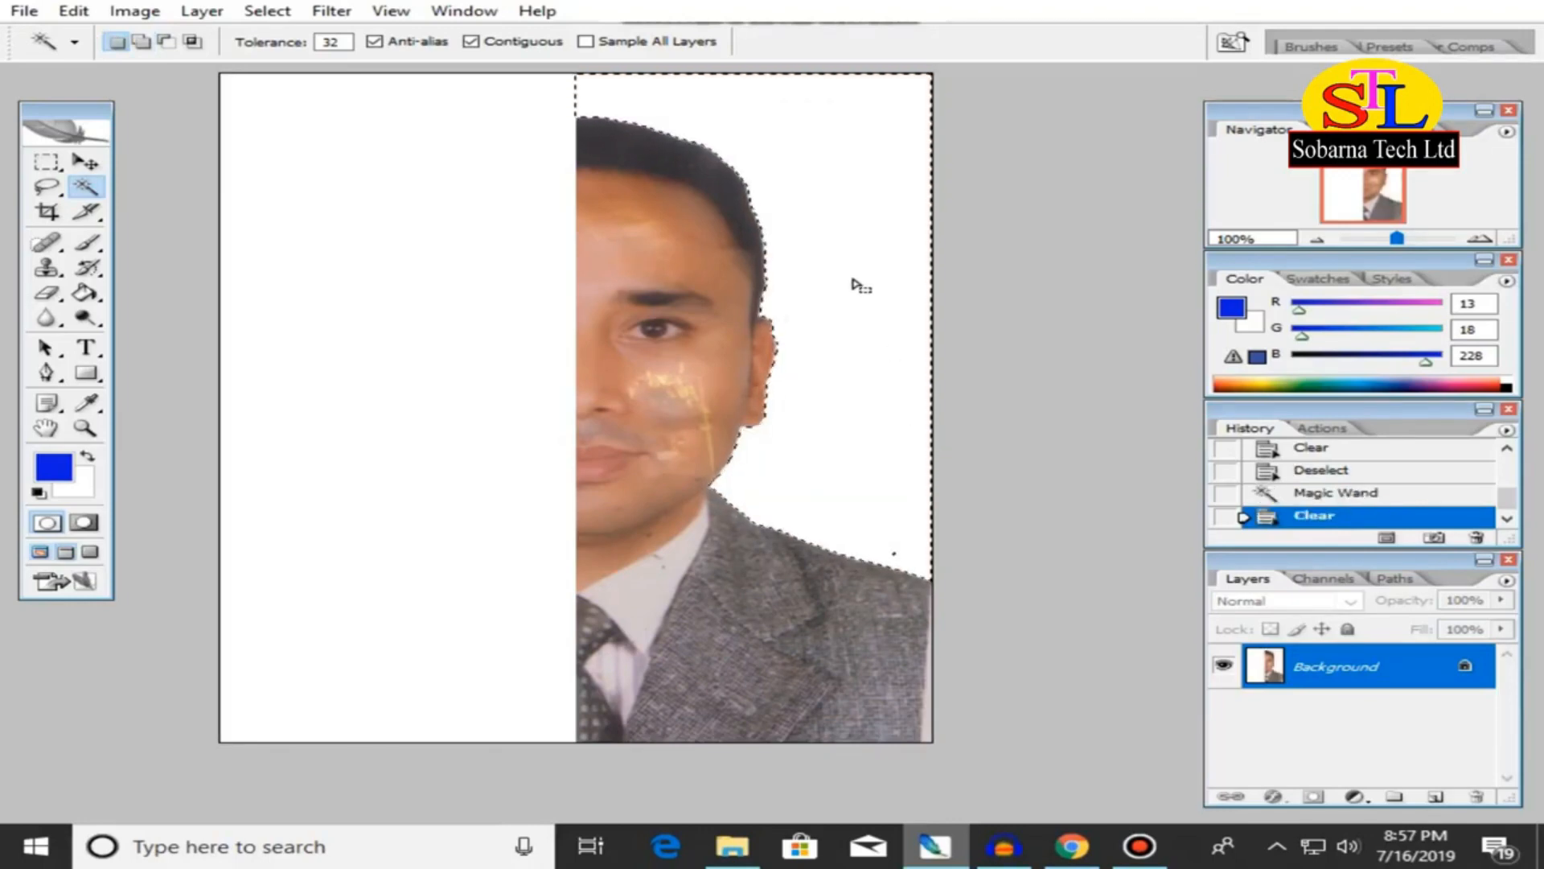
pyautogui.rightClick(858, 285)
pyautogui.click(937, 438)
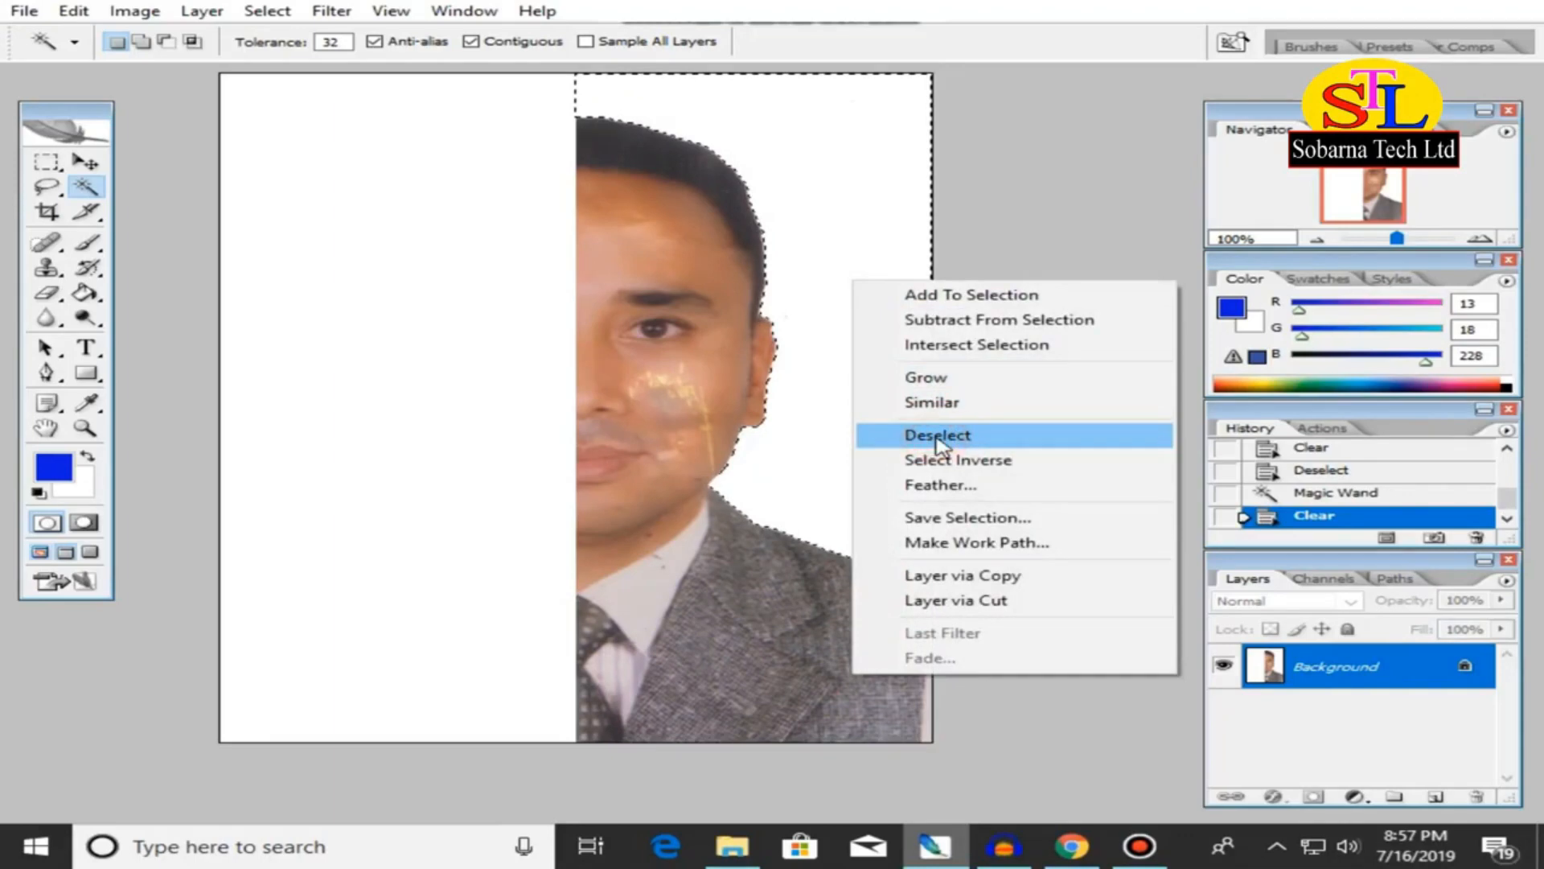
# Clone clean skin over the upper yellow scratch on the cheek with the Clone Stamp at brush size 20.
pyautogui.moveTo(754, 448); pyautogui.dragTo(749, 418)
pyautogui.keyDown('ctrl'); pyautogui.click(679, 357); pyautogui.keyUp('ctrl')
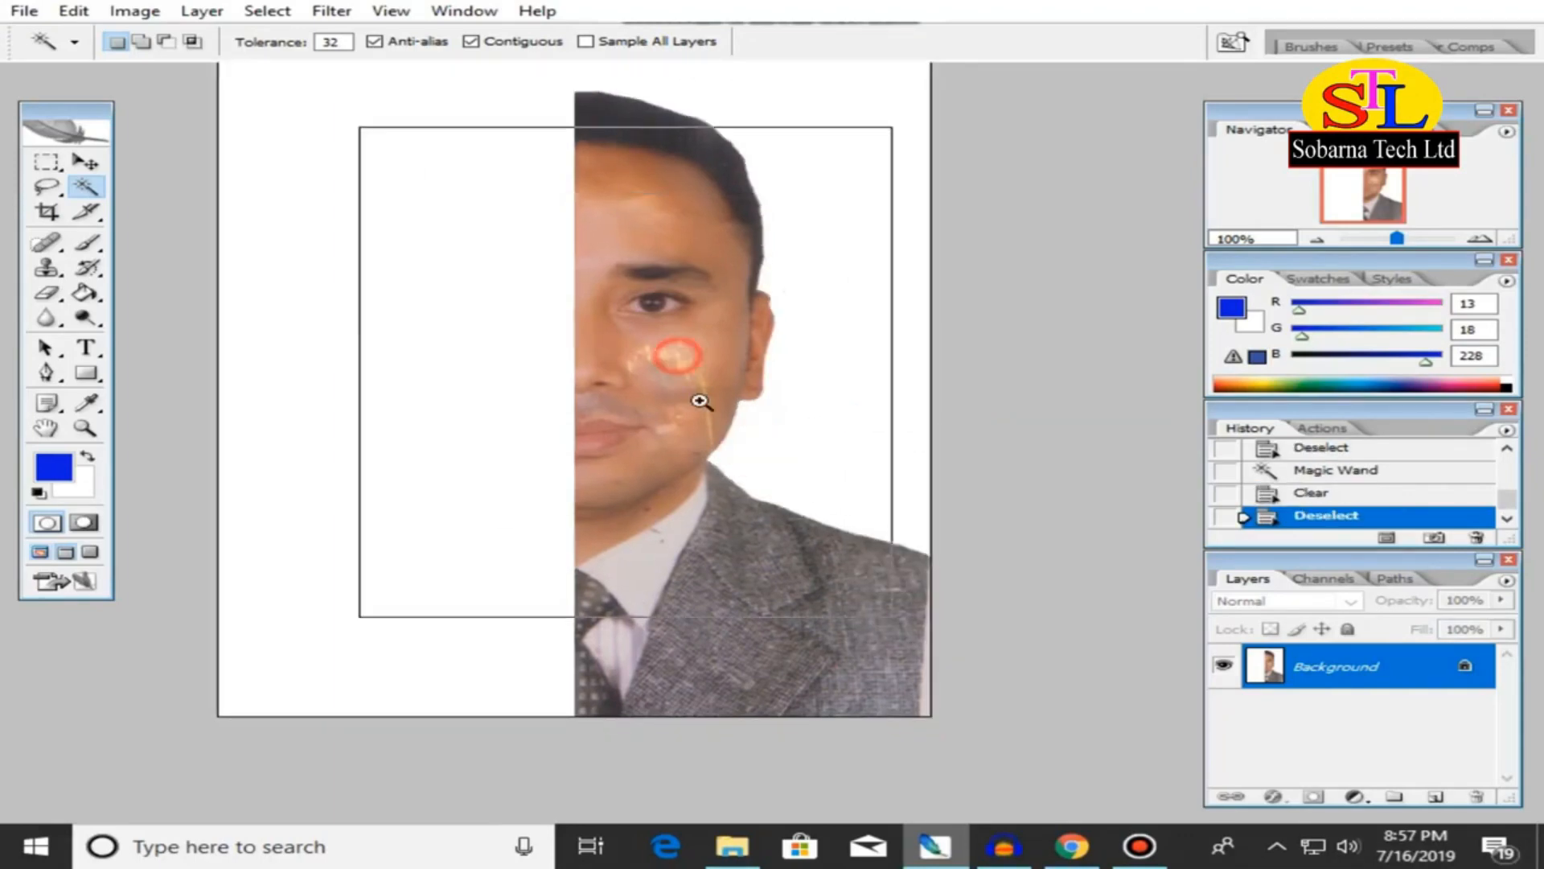
pyautogui.moveTo(690, 369); pyautogui.dragTo(648, 344)
pyautogui.click(650, 337)
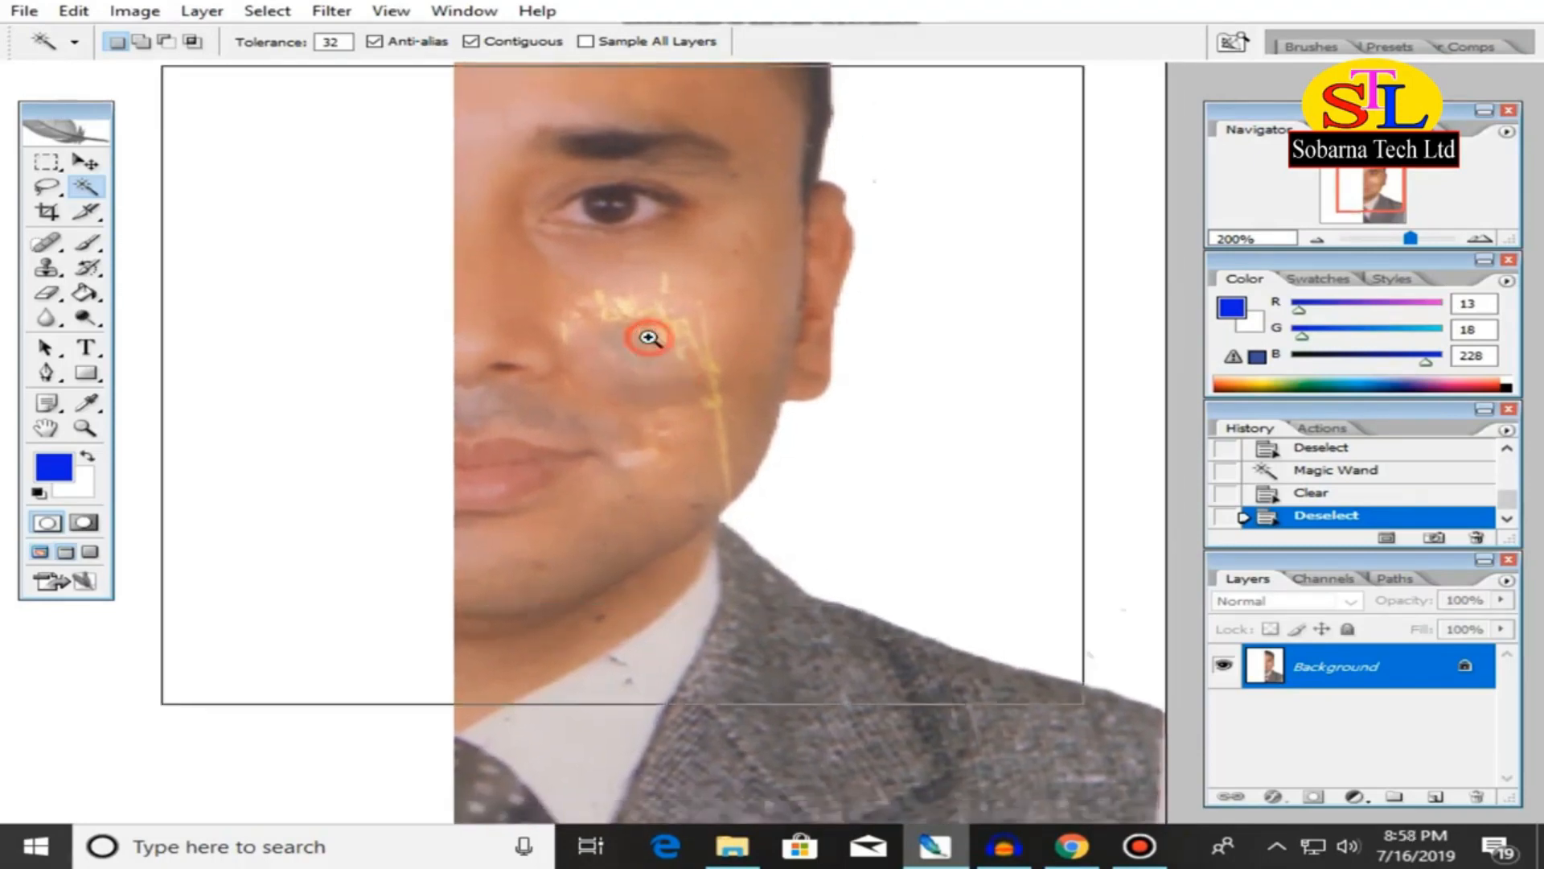
pyautogui.click(53, 272)
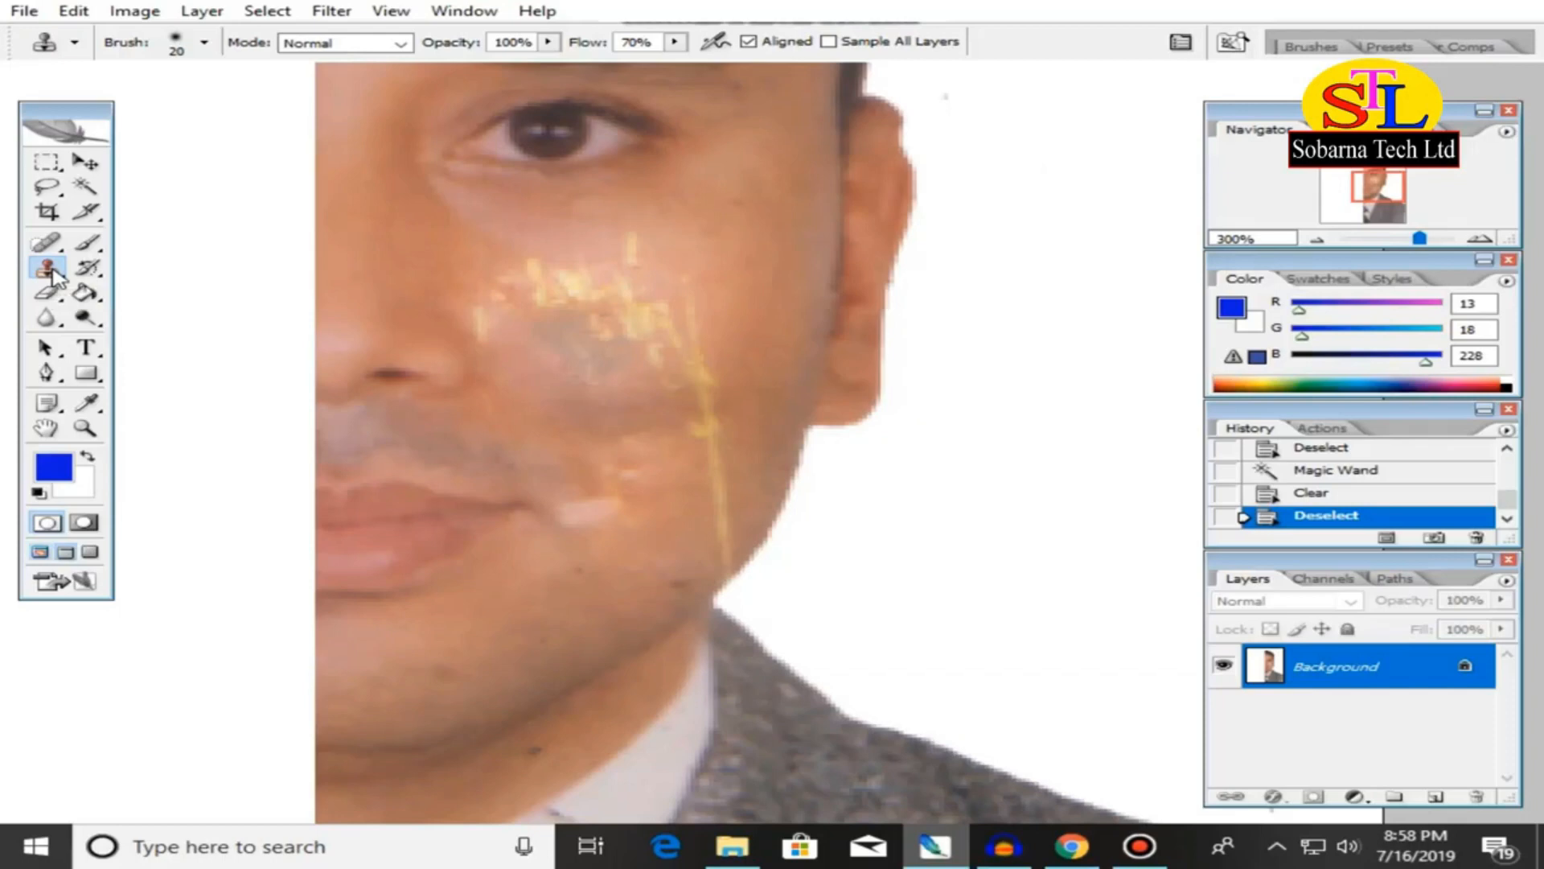
pyautogui.click(53, 273)
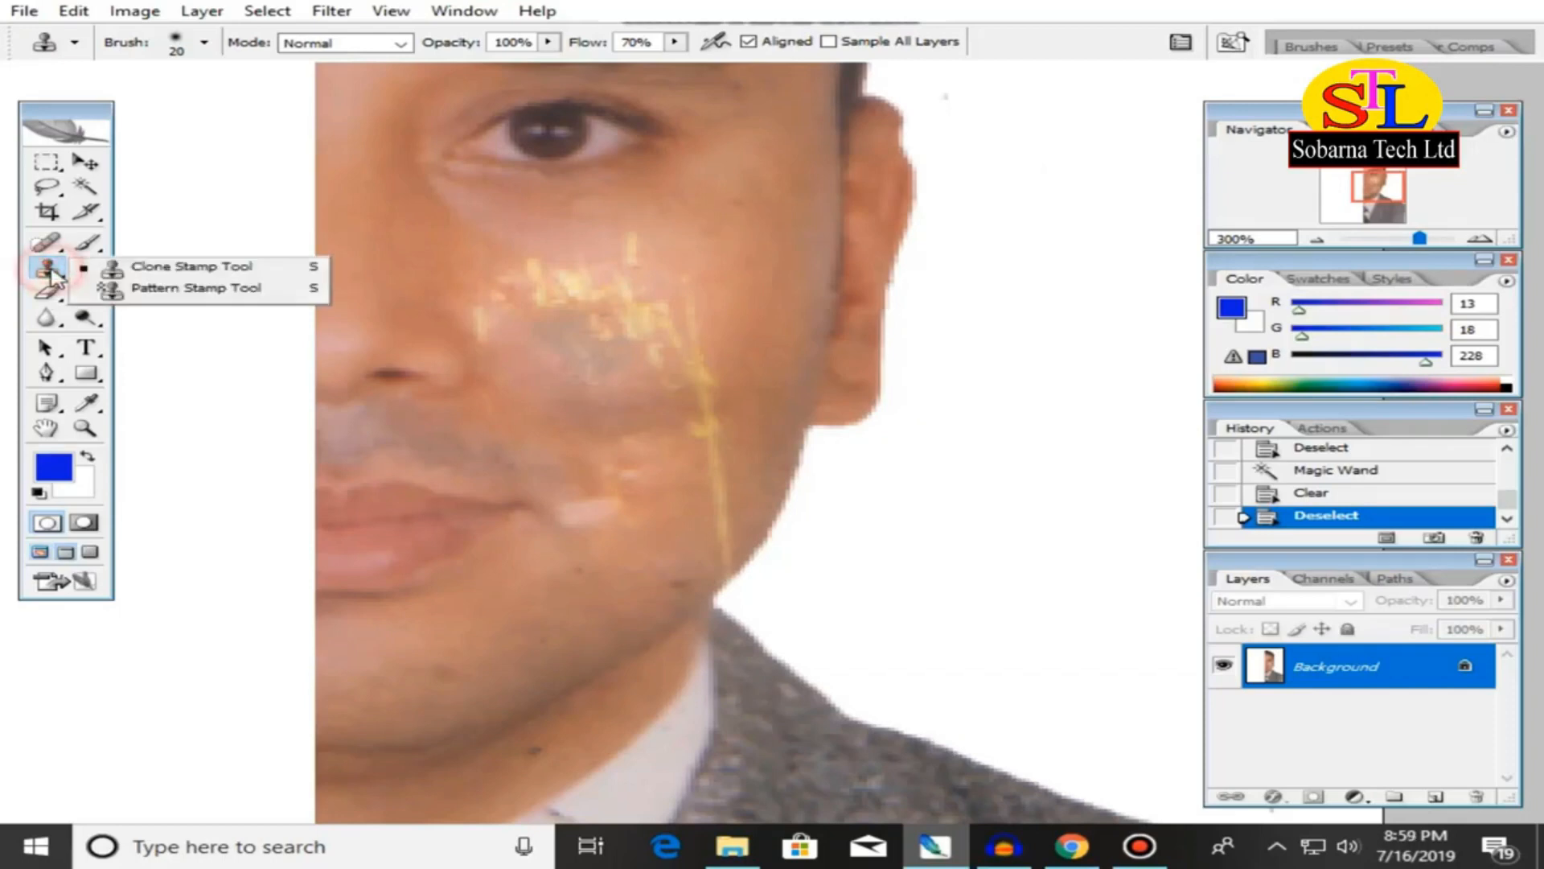
pyautogui.click(149, 270)
pyautogui.moveTo(643, 275); pyautogui.dragTo(568, 338)
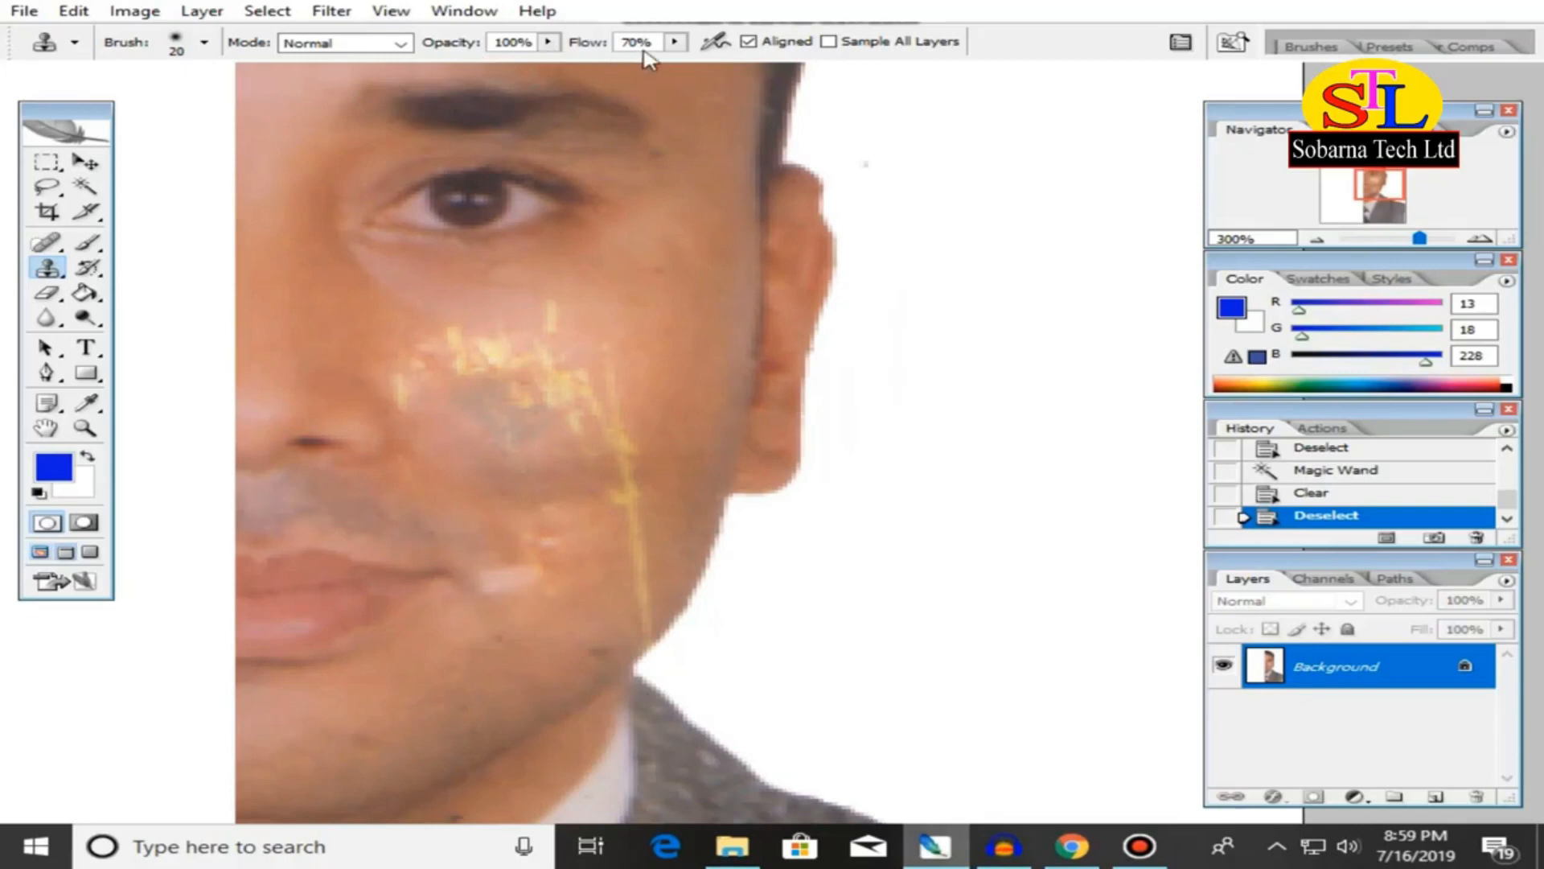
pyautogui.moveTo(626, 331); pyautogui.dragTo(634, 299)
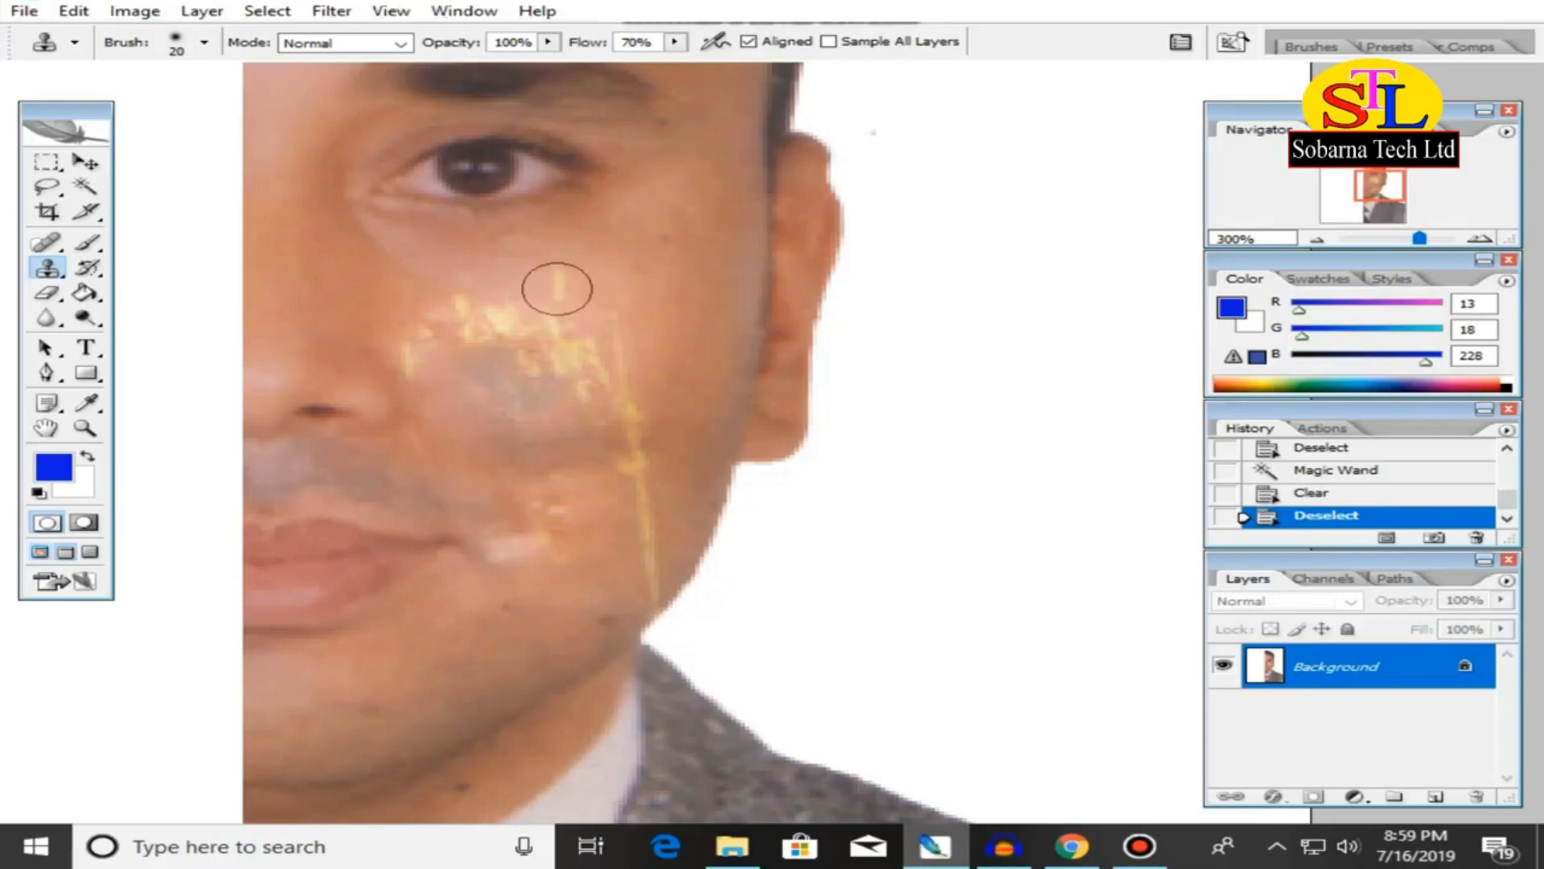
pyautogui.click(557, 284)
pyautogui.click(558, 277)
pyautogui.click(561, 292)
pyautogui.click(561, 306)
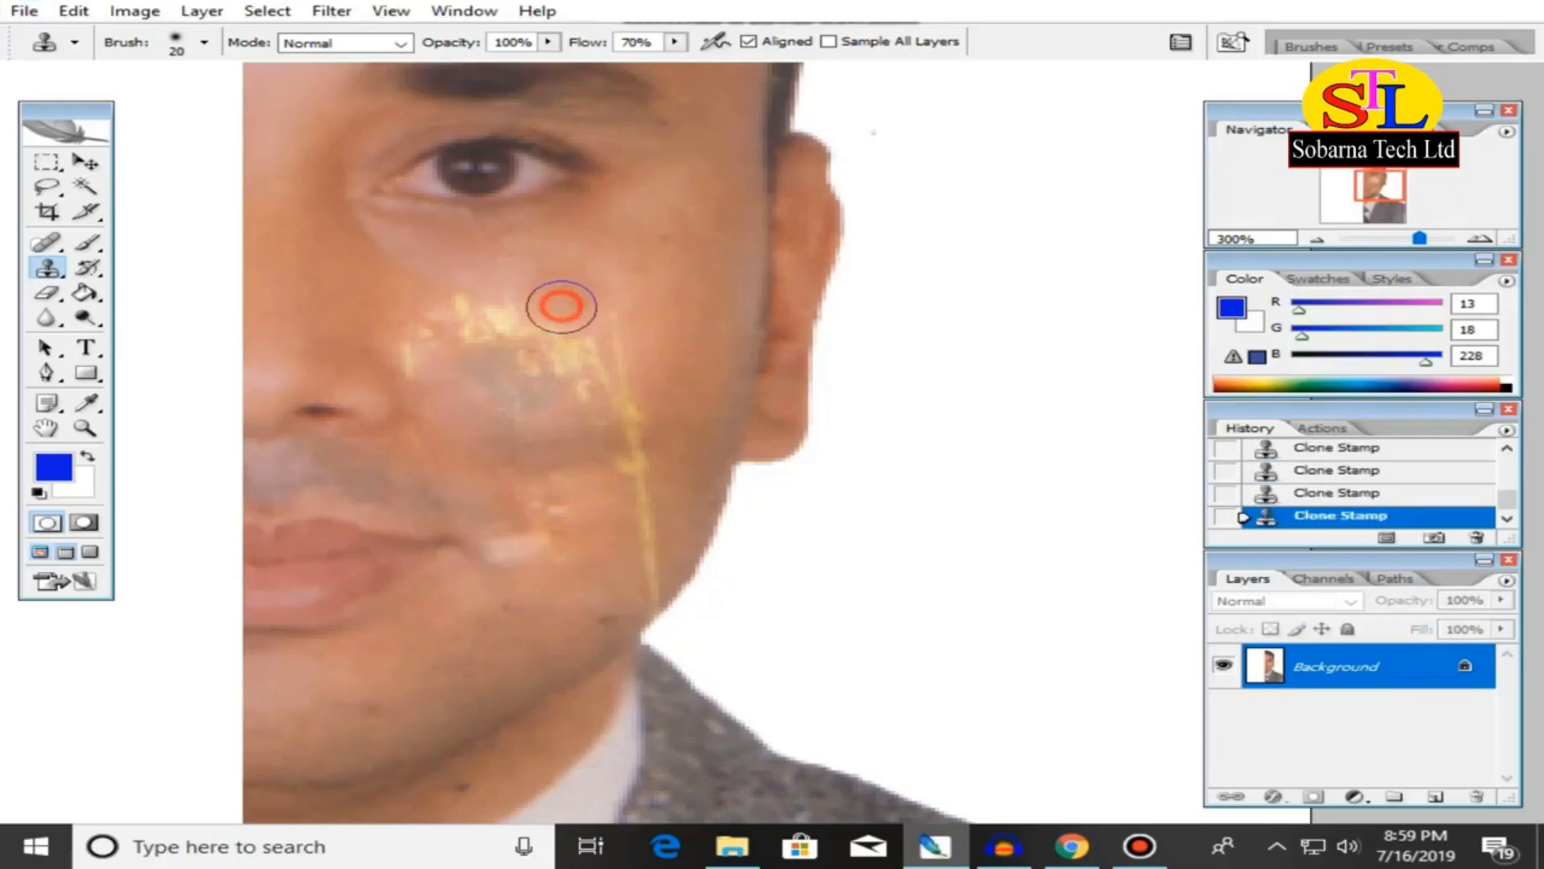
pyautogui.click(555, 320)
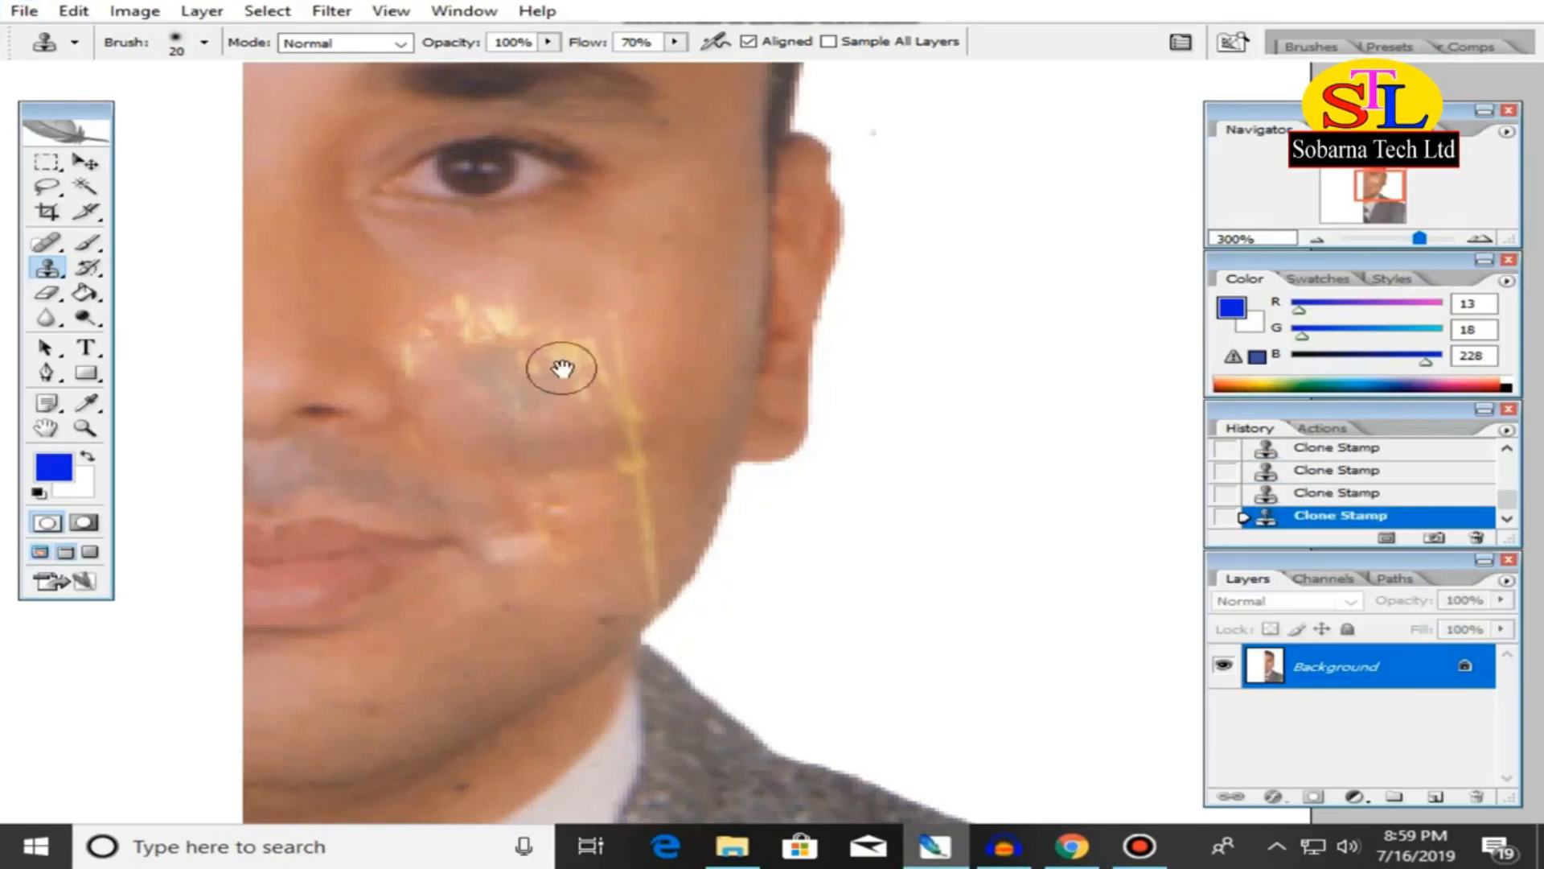
# Clone clean upper-cheek skin over the yellow marks across the middle of the cheek.
pyautogui.moveTo(579, 375); pyautogui.dragTo(606, 348)
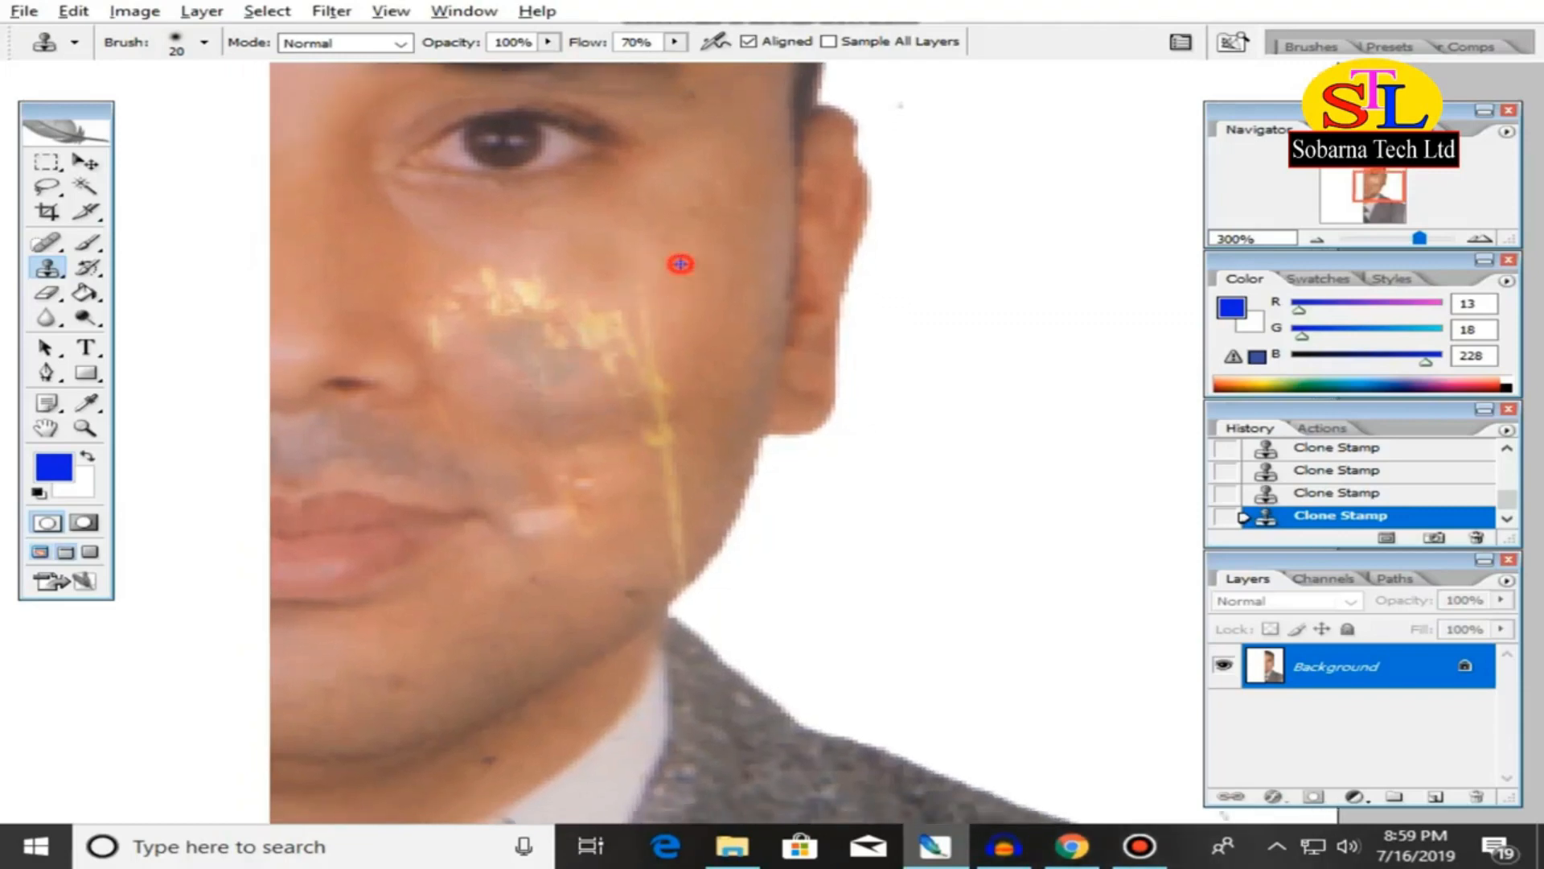
pyautogui.click(638, 321)
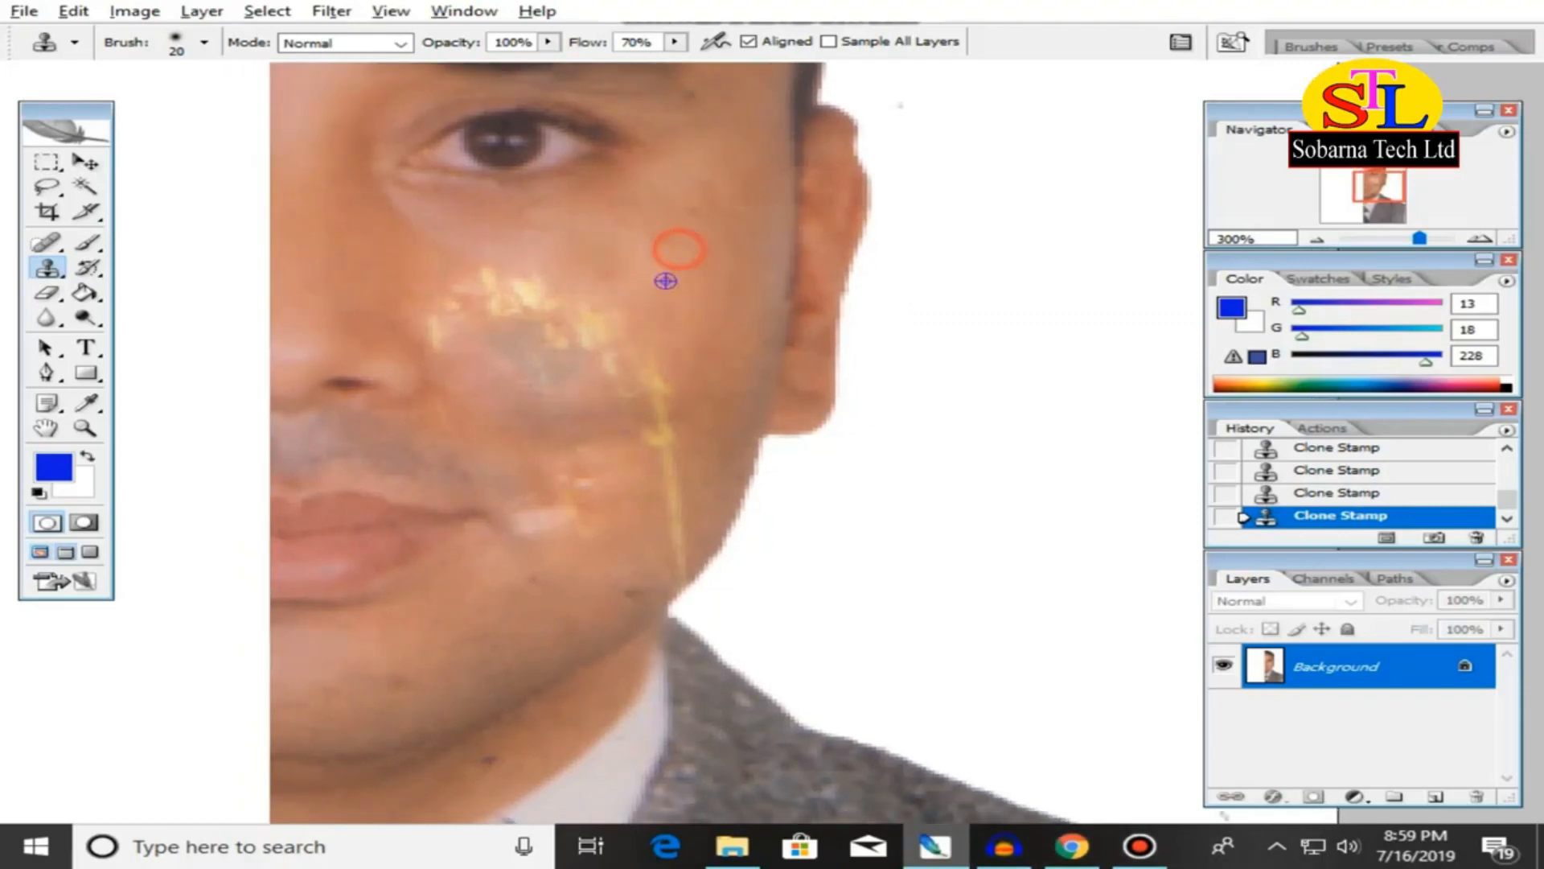
pyautogui.click(604, 315)
pyautogui.click(594, 327)
pyautogui.keyDown('alt'); pyautogui.click(662, 266); pyautogui.keyUp('alt')
pyautogui.click(548, 310)
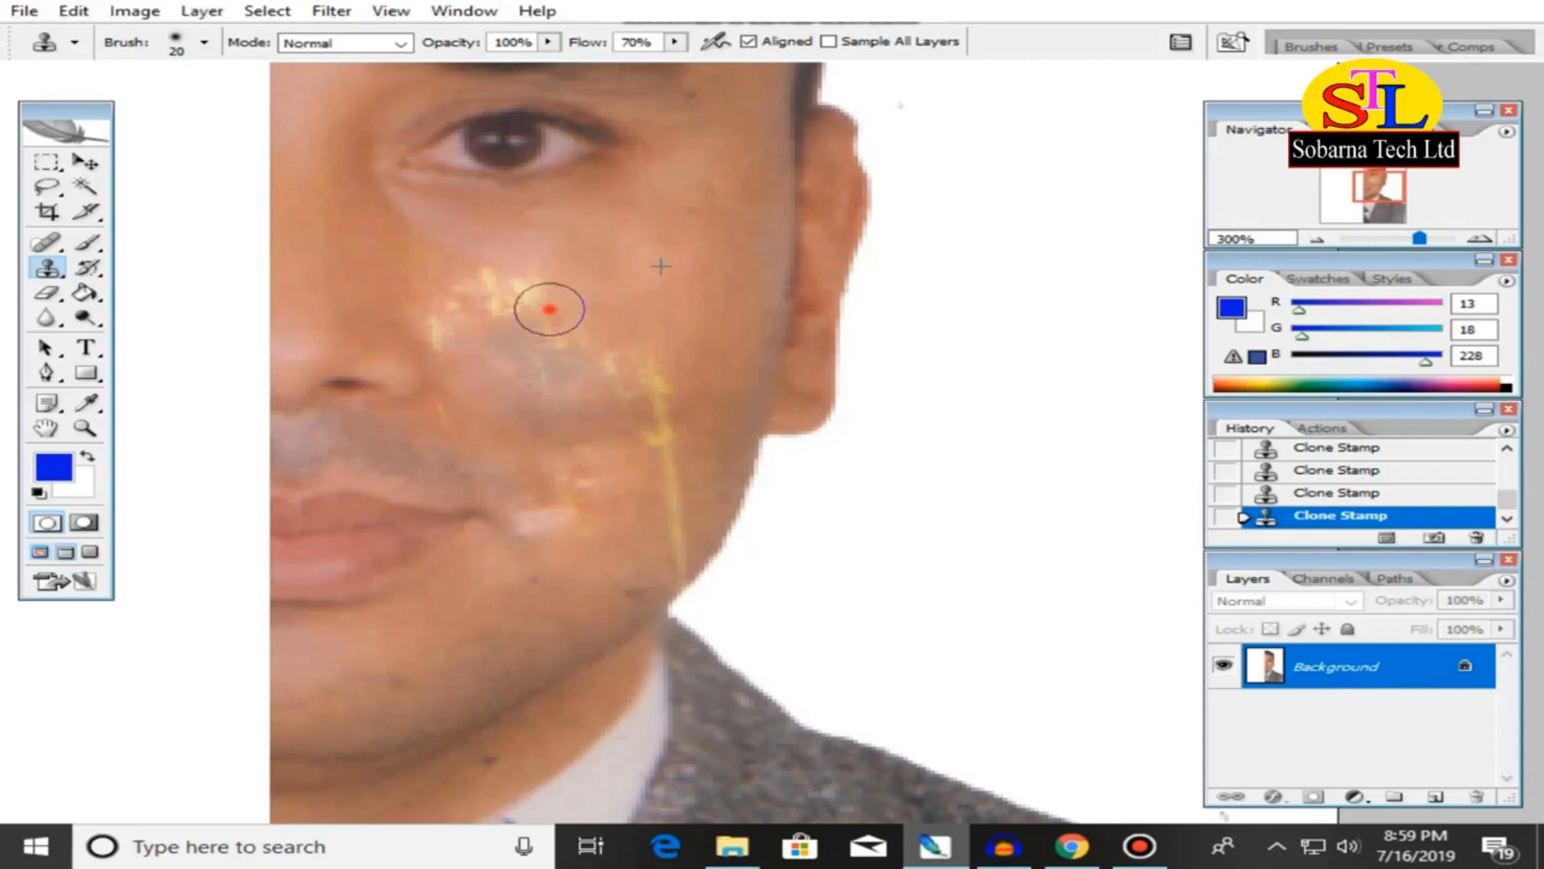
pyautogui.click(542, 291)
# Clone clean skin over the yellow marks below the eye and the upper edge of the grey patch.
pyautogui.keyDown('alt'); pyautogui.click(631, 249); pyautogui.keyUp('alt')
pyautogui.click(483, 287)
pyautogui.click(485, 276)
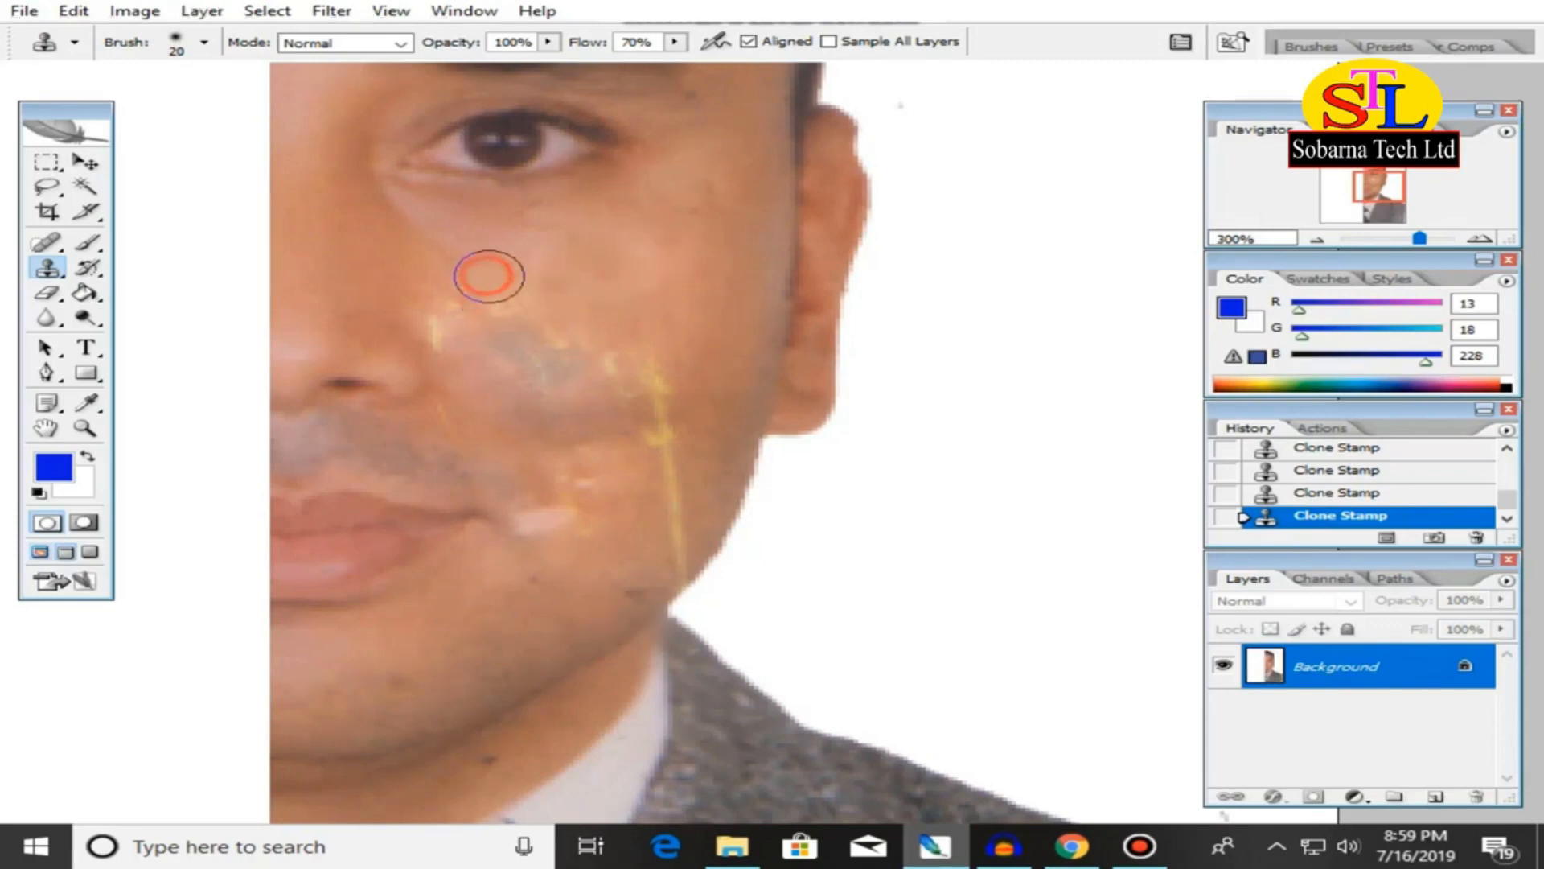
pyautogui.click(496, 299)
pyautogui.keyDown('alt'); pyautogui.click(567, 263); pyautogui.keyUp('alt')
pyautogui.click(526, 318)
pyautogui.keyDown('alt'); pyautogui.click(644, 291); pyautogui.keyUp('alt')
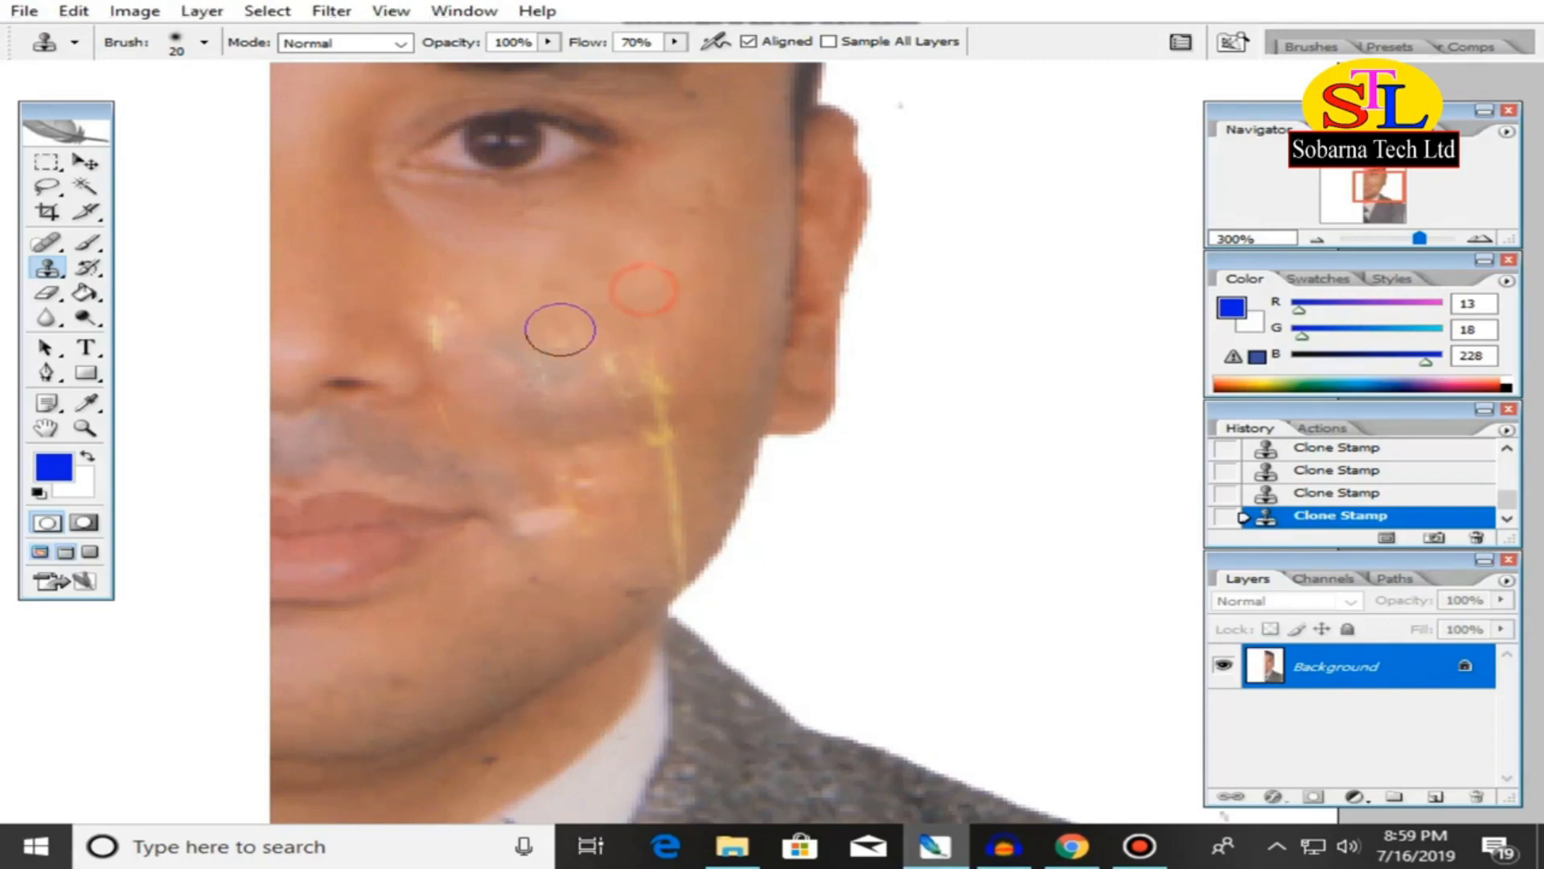
pyautogui.click(550, 329)
# Clone clean skin over the upper part of the long yellow scratch running down the outer cheek.
pyautogui.moveTo(639, 356); pyautogui.dragTo(601, 311)
pyautogui.moveTo(587, 222)
pyautogui.mouseDown()
pyautogui.moveTo(584, 256)
pyautogui.moveTo(610, 242)
pyautogui.moveTo(600, 388)
pyautogui.mouseUp()
pyautogui.press(']')
pyautogui.moveTo(620, 445); pyautogui.dragTo(613, 395)
pyautogui.keyDown('alt'); pyautogui.click(613, 285); pyautogui.keyUp('alt')
pyautogui.moveTo(607, 337); pyautogui.dragTo(603, 363)
pyautogui.press('[')
pyautogui.press('[')
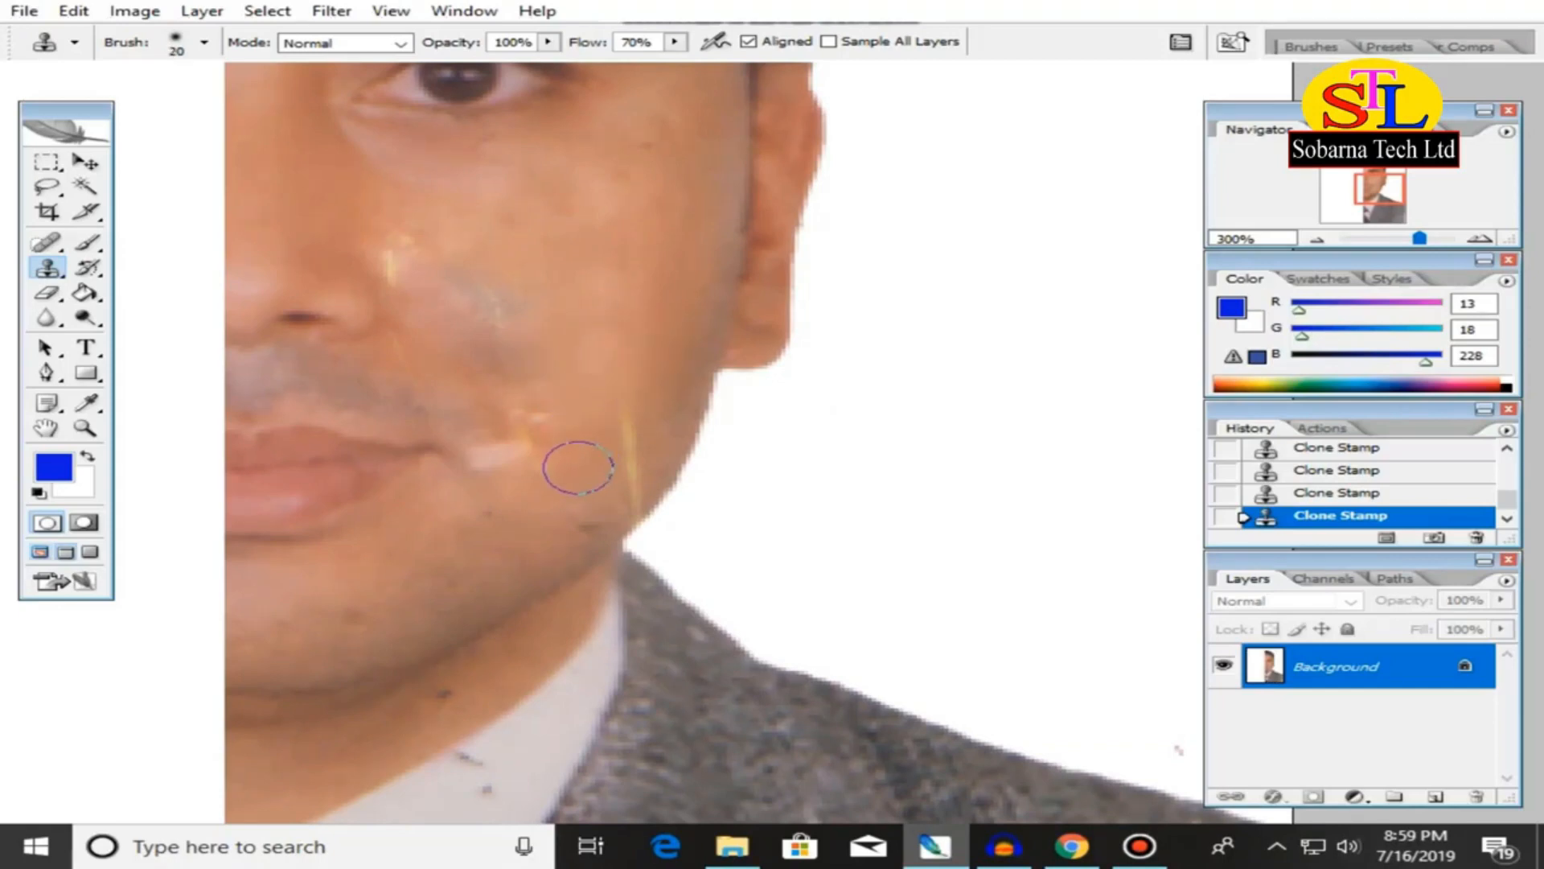
# Clone clean skin over the lower end of the yellow scratch along the jaw edge.
pyautogui.moveTo(624, 440); pyautogui.dragTo(627, 416)
pyautogui.click(619, 405)
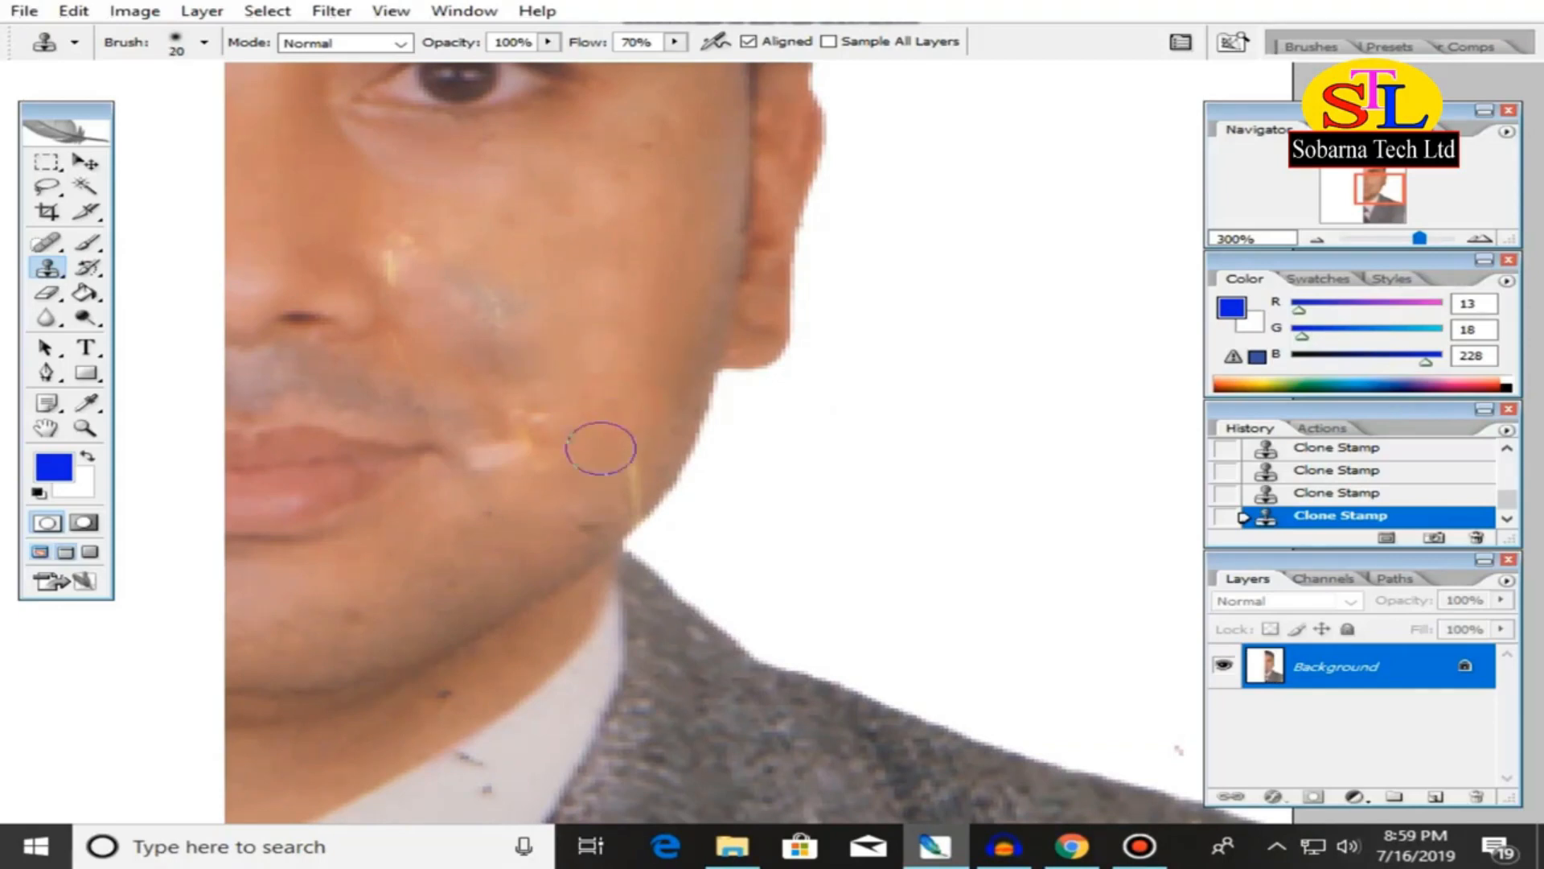
pyautogui.click(632, 468)
pyautogui.click(567, 492)
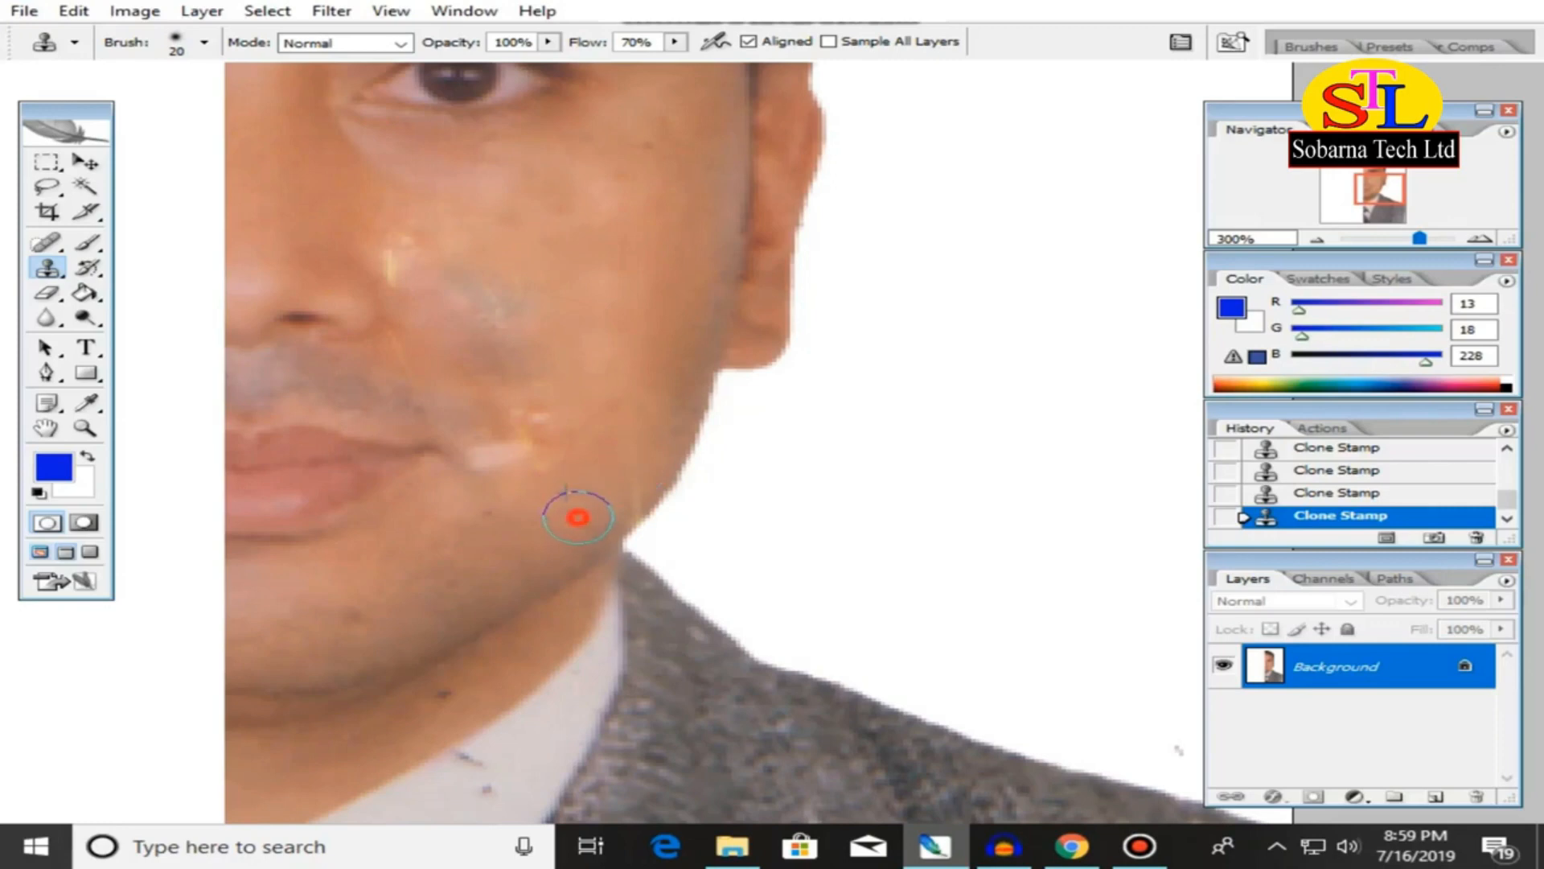
# Clone clean skin over the pale and orange blemishes beside the corner of the mouth.
pyautogui.moveTo(551, 513); pyautogui.dragTo(563, 521)
pyautogui.keyDown('alt'); pyautogui.click(534, 510); pyautogui.keyUp('alt')
pyautogui.click(556, 465)
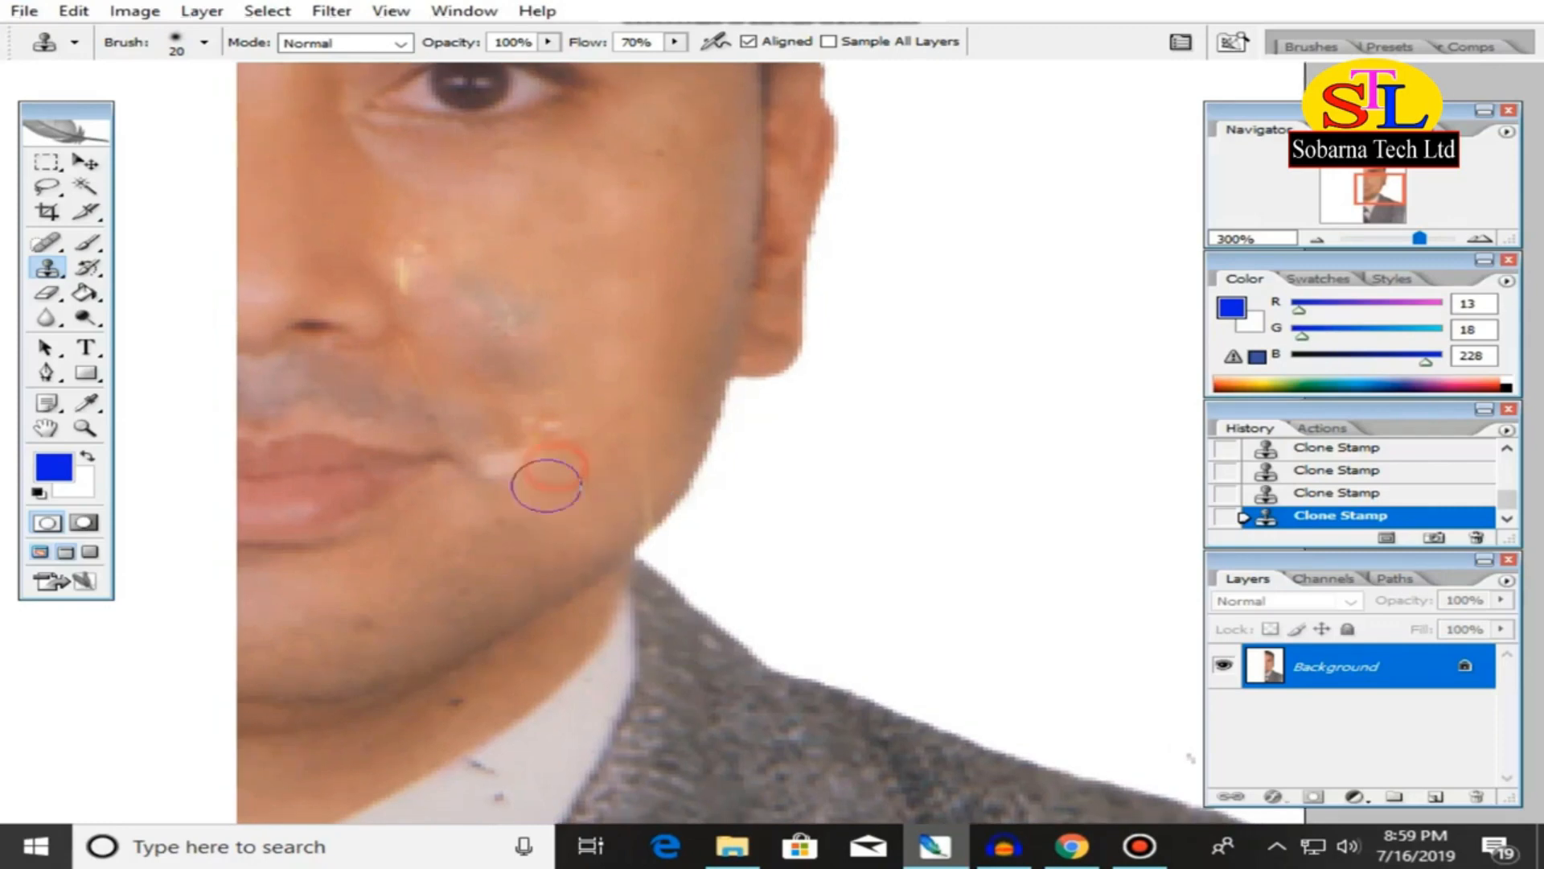
pyautogui.keyDown('alt'); pyautogui.click(532, 512); pyautogui.keyUp('alt')
pyautogui.click(541, 424)
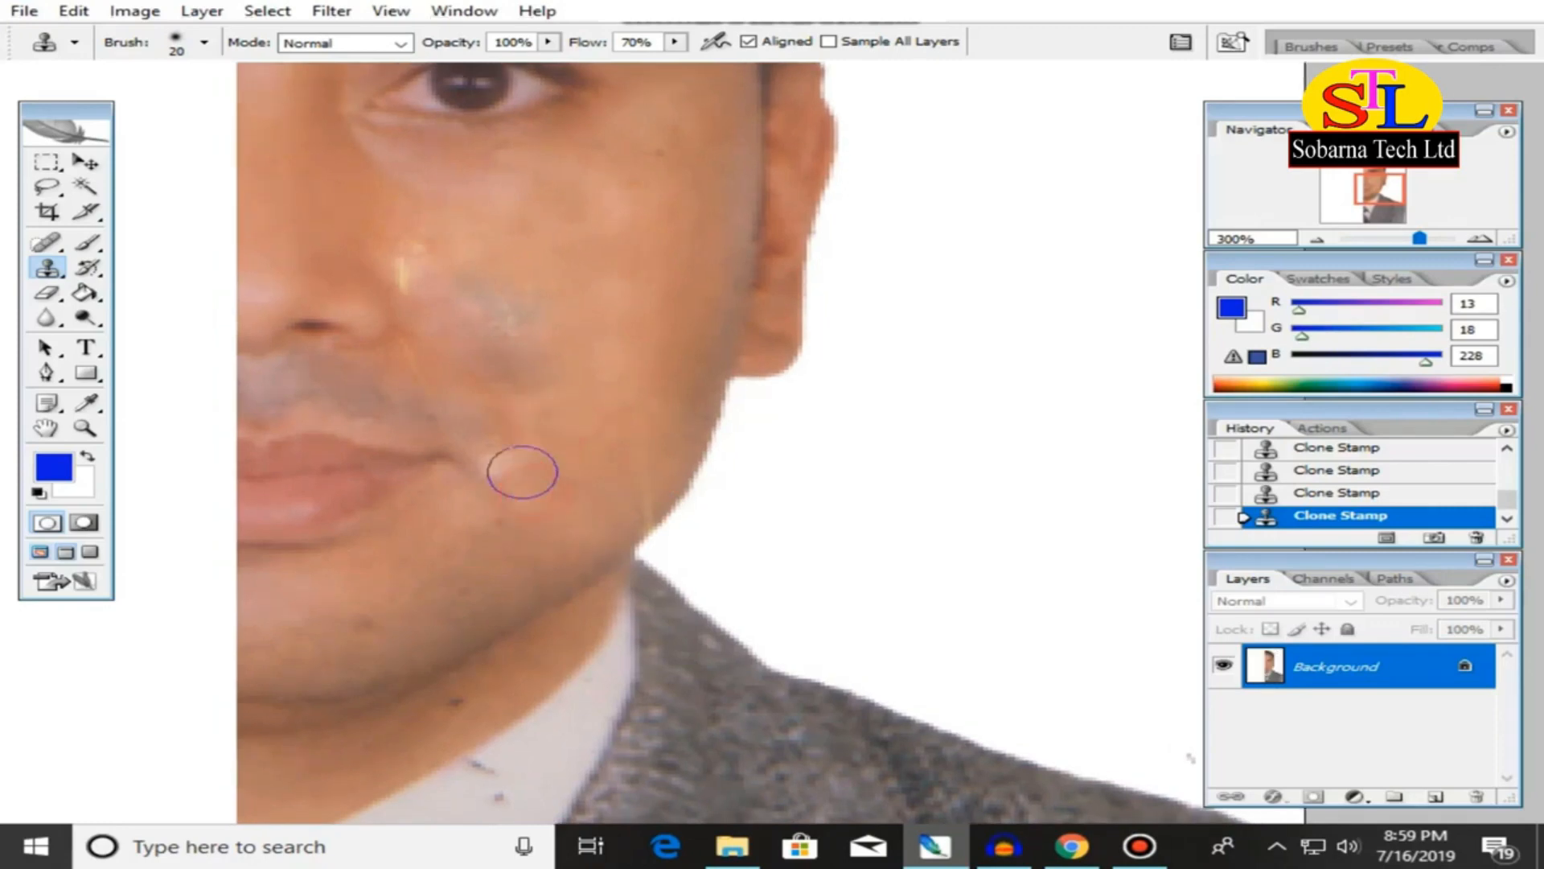
pyautogui.keyDown('alt'); pyautogui.click(576, 486); pyautogui.keyUp('alt')
pyautogui.click(518, 420)
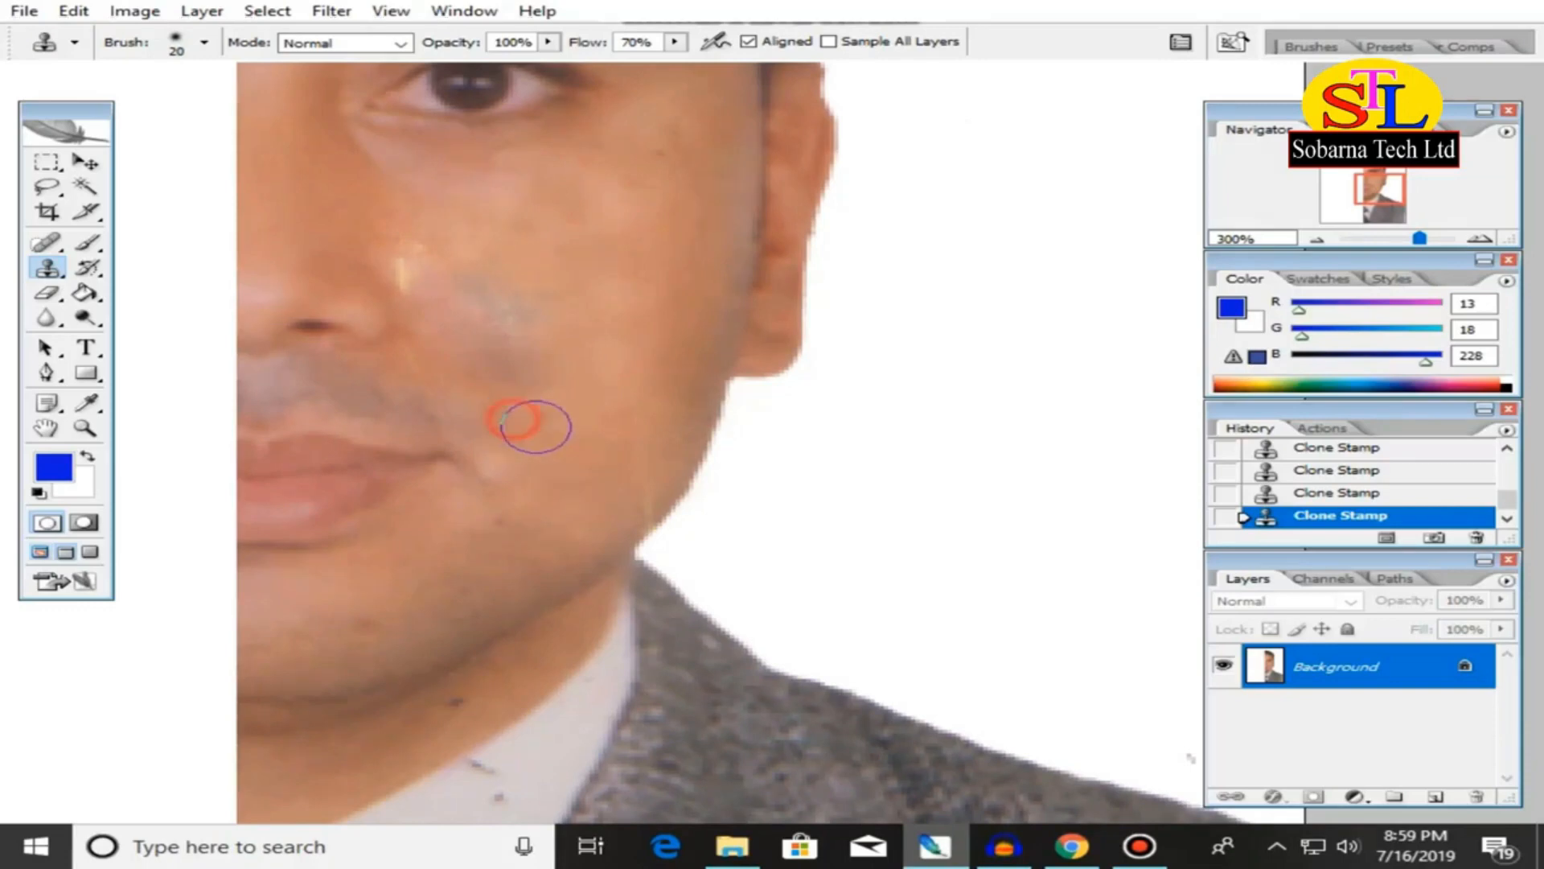
# Clone neighbouring cheek skin over the grey discoloured patch in the middle of the cheek.
pyautogui.keyDown('alt'); pyautogui.click(600, 369); pyautogui.keyUp('alt')
pyautogui.click(536, 369)
pyautogui.moveTo(573, 339); pyautogui.dragTo(582, 386)
pyautogui.keyDown('alt'); pyautogui.click(584, 396); pyautogui.keyUp('alt')
pyautogui.click(537, 356)
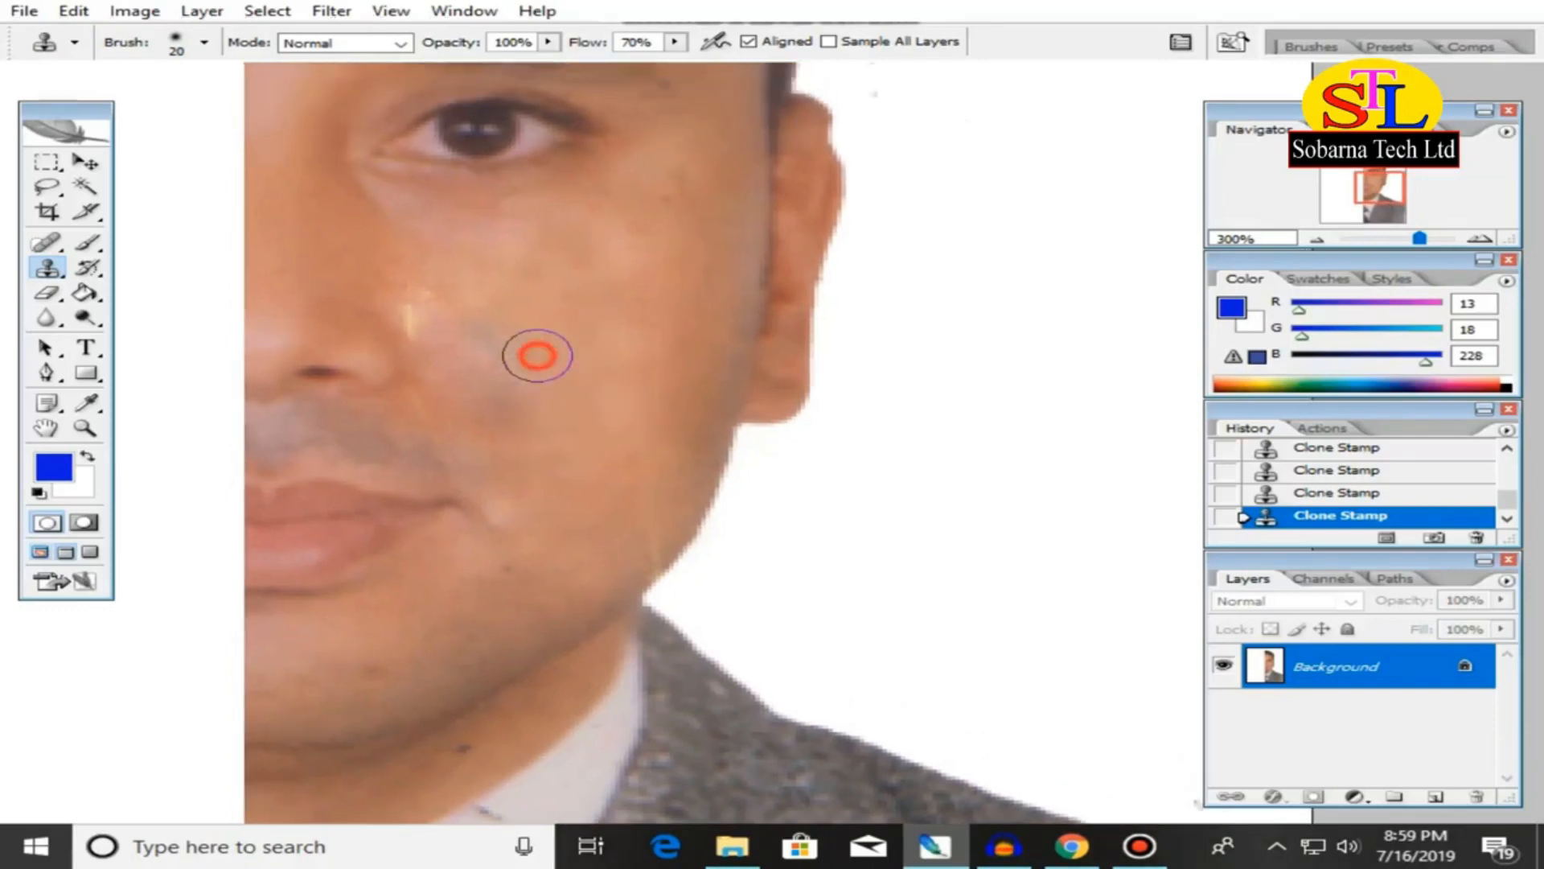
pyautogui.keyDown('alt'); pyautogui.click(586, 381); pyautogui.keyUp('alt')
pyautogui.click(521, 341)
pyautogui.click(494, 341)
pyautogui.moveTo(548, 317); pyautogui.dragTo(579, 365)
pyautogui.keyDown('alt'); pyautogui.click(566, 364); pyautogui.keyUp('alt')
pyautogui.click(499, 365)
# Clone clean cheek skin over the small yellow mark beside the nose.
pyautogui.keyDown('alt'); pyautogui.click(528, 353); pyautogui.keyUp('alt')
pyautogui.click(466, 339)
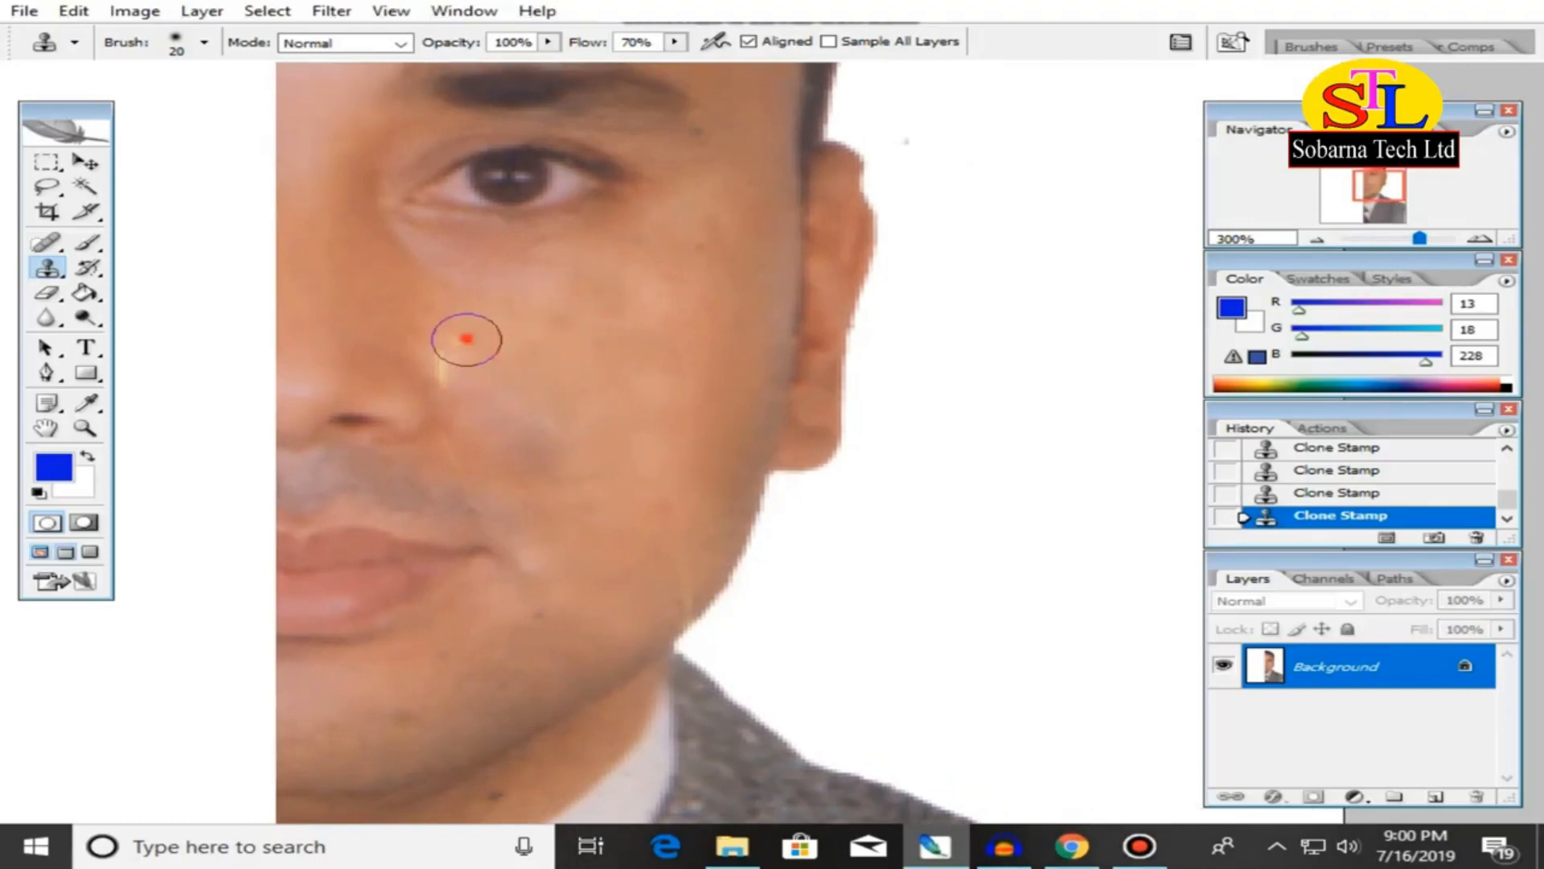
pyautogui.keyDown('alt'); pyautogui.click(544, 362); pyautogui.keyUp('alt')
pyautogui.moveTo(452, 367); pyautogui.dragTo(446, 345)
# Clone clean cheek skin over the remaining dark patch between the nostril and the corner of the mouth.
pyautogui.moveTo(549, 367); pyautogui.dragTo(544, 330)
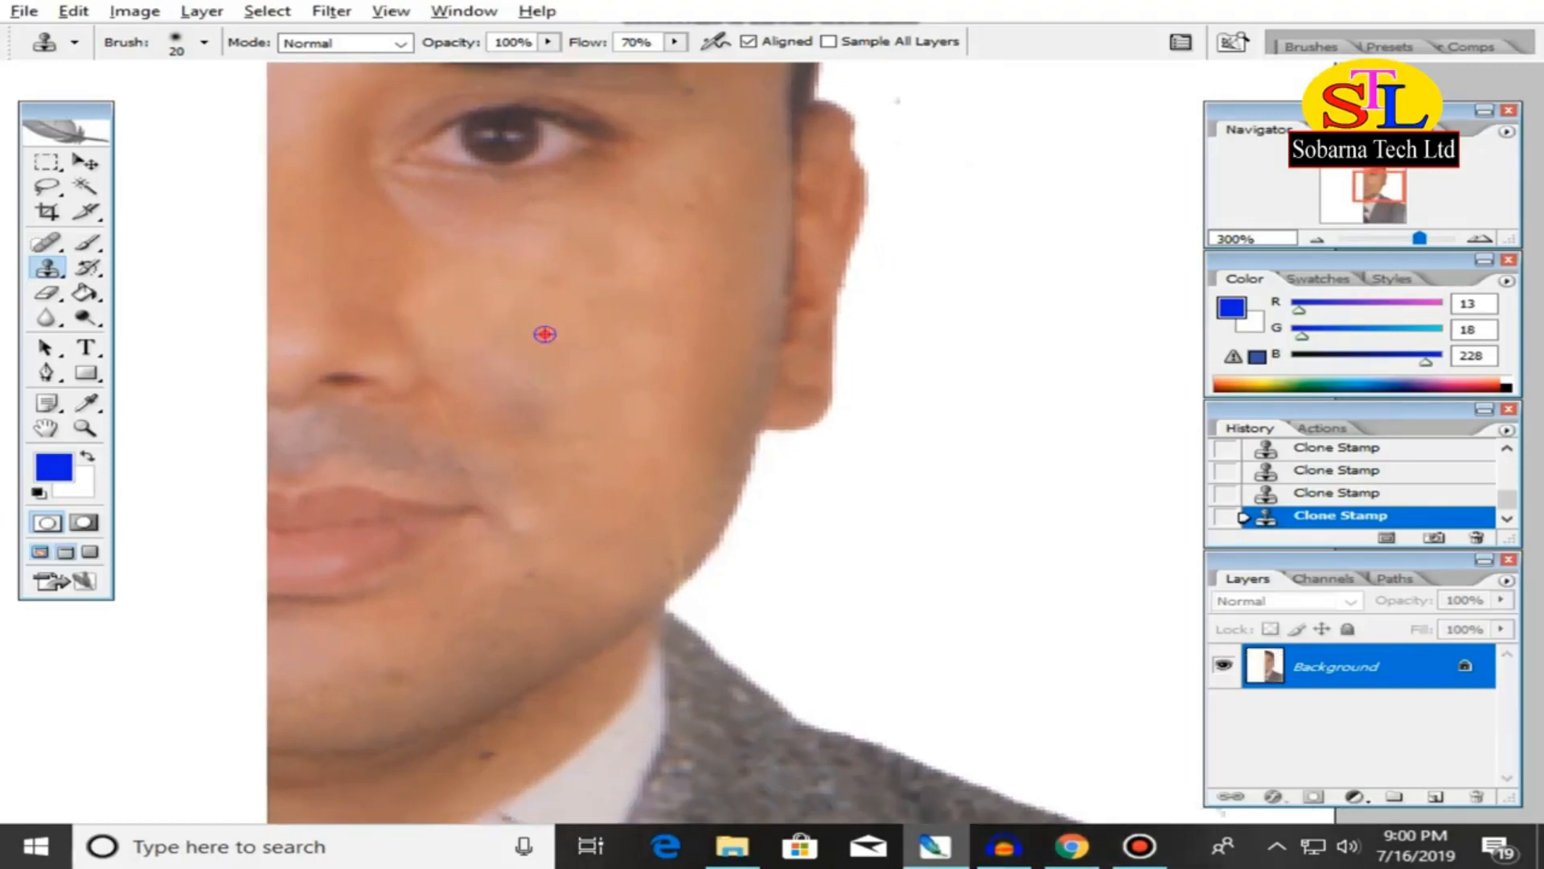
pyautogui.keyDown('alt'); pyautogui.click(539, 333); pyautogui.keyUp('alt')
pyautogui.keyDown('alt'); pyautogui.click(566, 355); pyautogui.keyUp('alt')
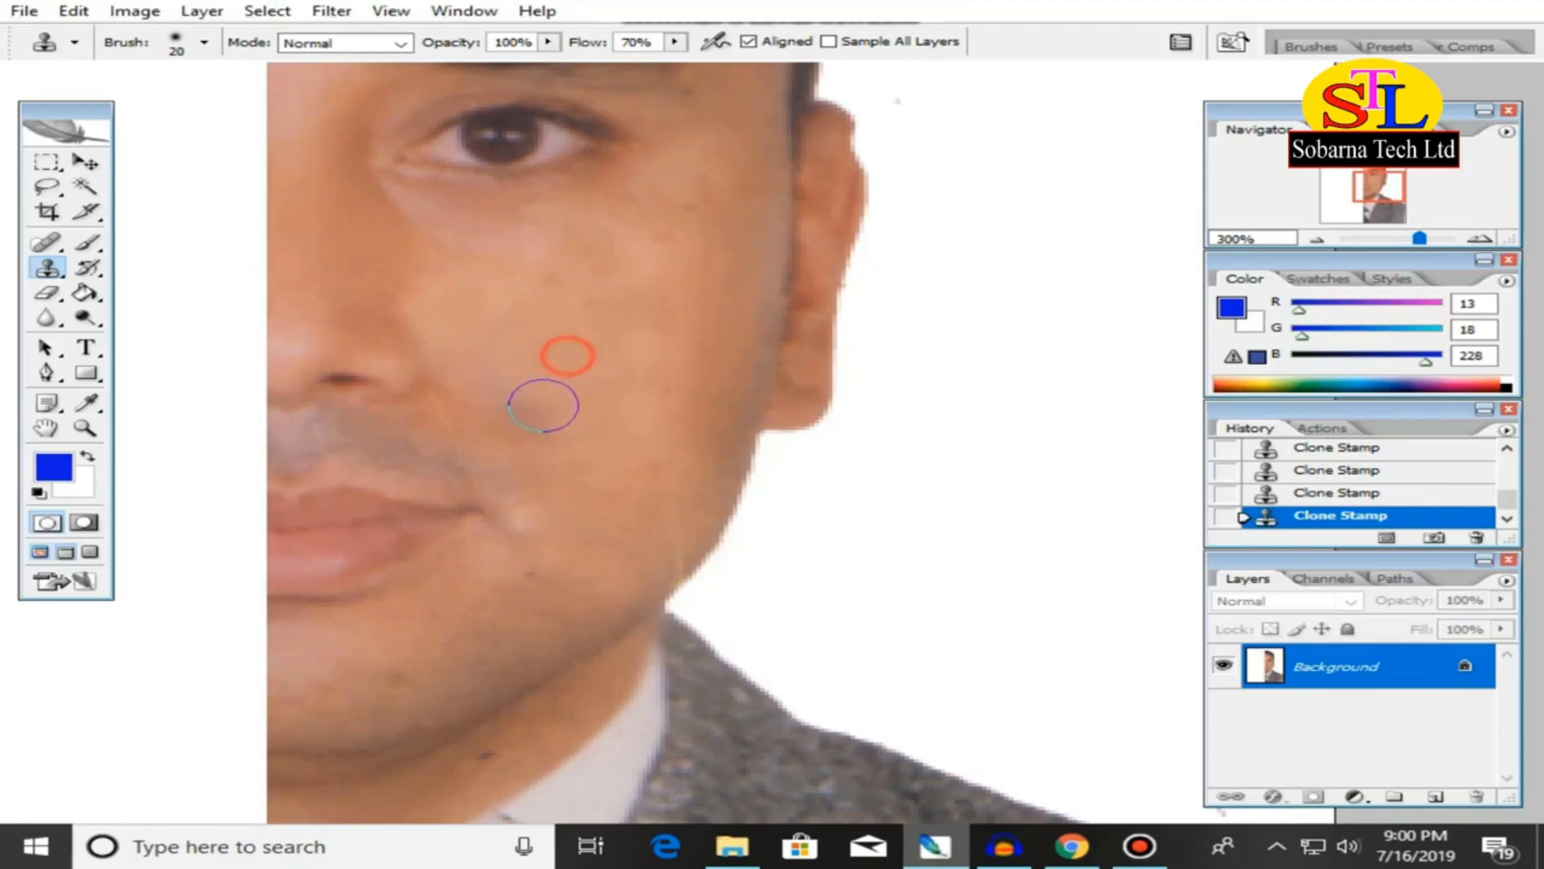
pyautogui.click(543, 405)
pyautogui.keyDown('alt'); pyautogui.click(552, 349); pyautogui.keyUp('alt')
pyautogui.click(522, 396)
pyautogui.keyDown('alt'); pyautogui.click(524, 358); pyautogui.keyUp('alt')
pyautogui.click(478, 398)
pyautogui.keyDown('alt'); pyautogui.click(508, 366); pyautogui.keyUp('alt')
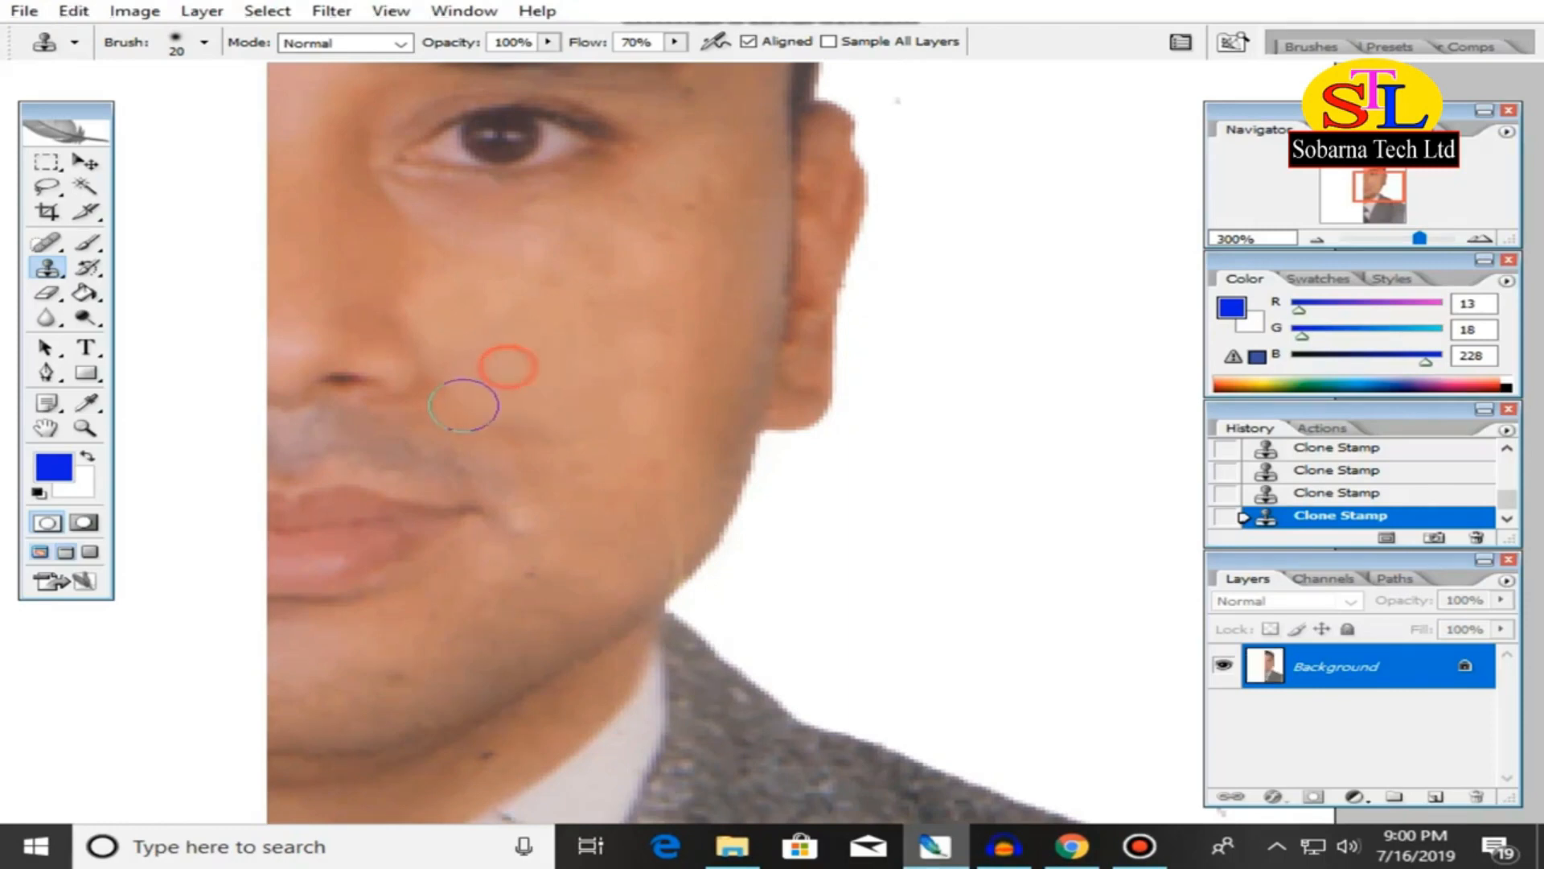
# Clone neighbouring skin over the remaining uneven spots on the cheek.
pyautogui.moveTo(554, 458); pyautogui.dragTo(574, 418)
pyautogui.keyDown('alt'); pyautogui.click(589, 310); pyautogui.keyUp('alt')
pyautogui.moveTo(644, 314)
pyautogui.mouseDown()
pyautogui.moveTo(641, 407)
pyautogui.moveTo(559, 344)
pyautogui.mouseUp()
pyautogui.keyDown('ctrl'); pyautogui.click(629, 351); pyautogui.keyUp('ctrl')
pyautogui.keyDown('alt'); pyautogui.click(523, 421); pyautogui.keyUp('alt')
pyautogui.moveTo(567, 417); pyautogui.dragTo(542, 418)
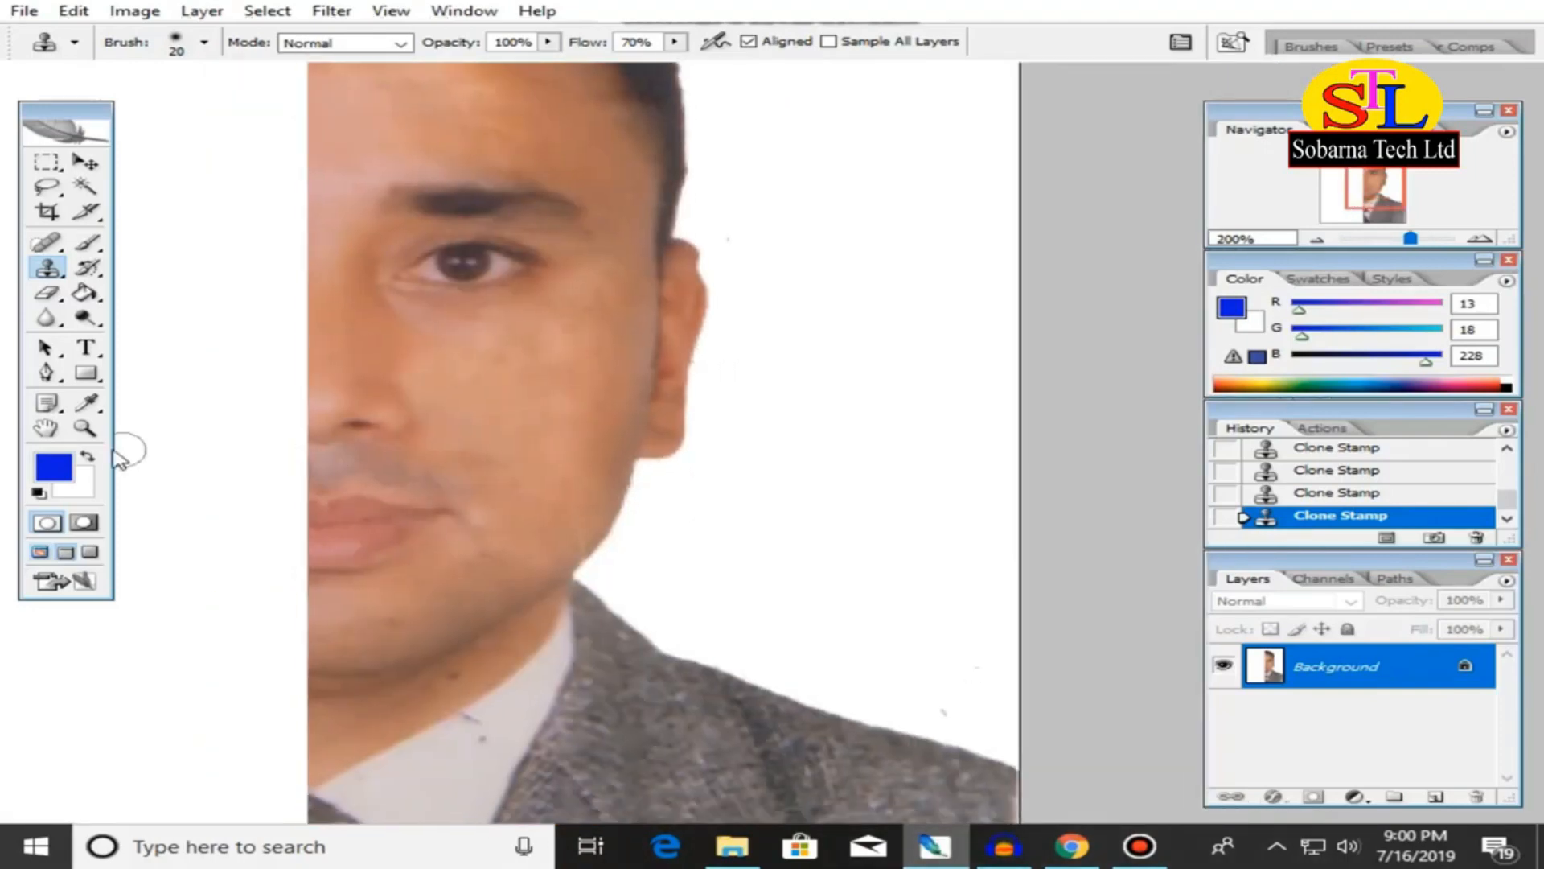
# Sample the outer cheek's skin tone (RGB 193, 127, 103) as foreground colour and brush it over the cheek at 10% flow.
pyautogui.click(57, 467)
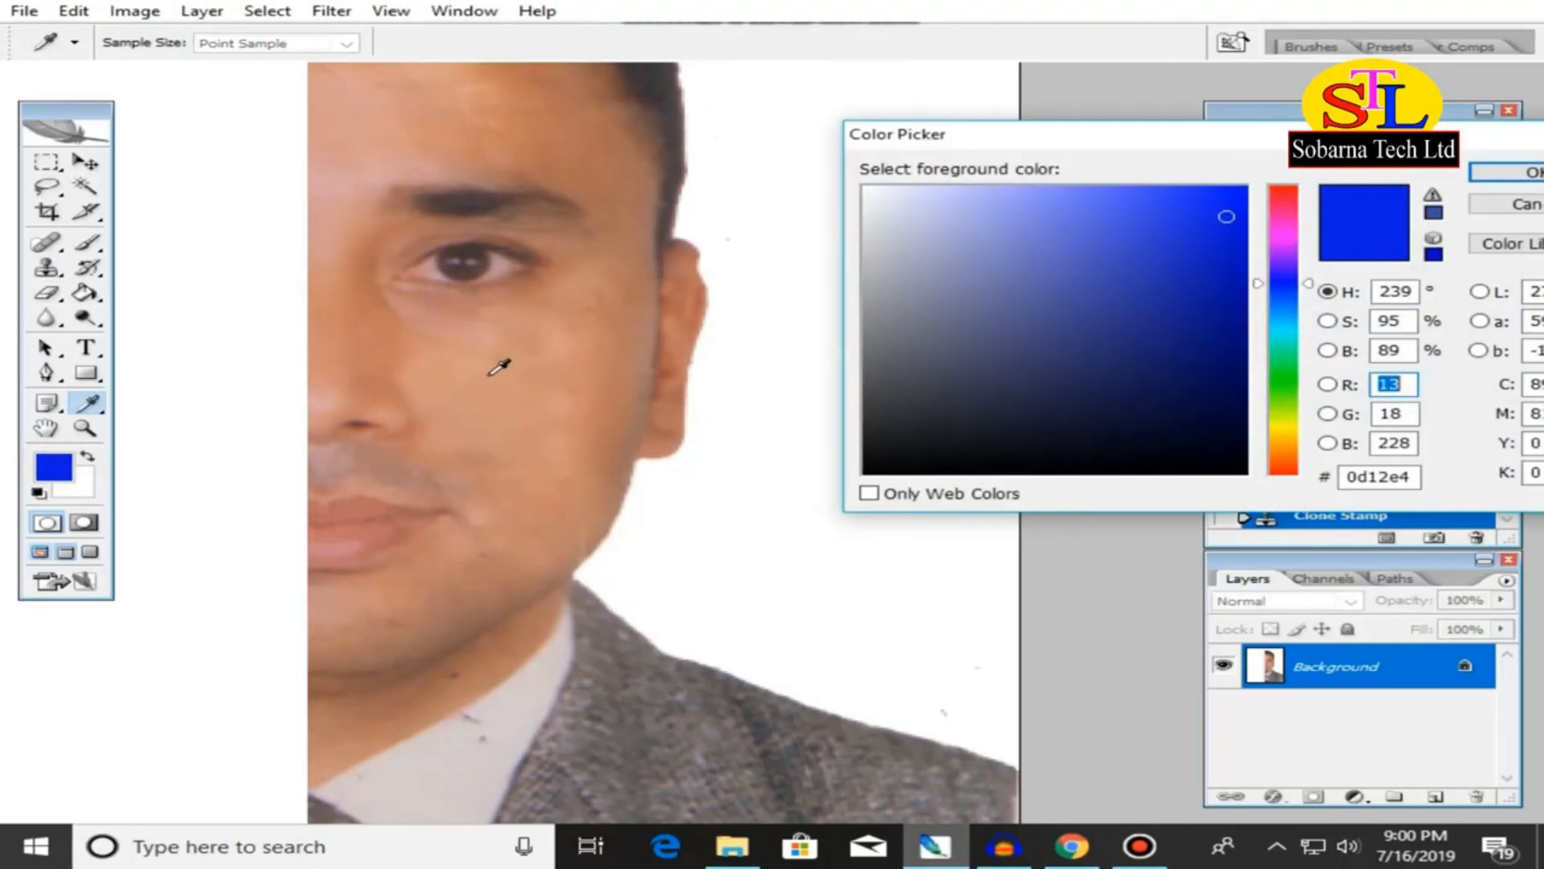
pyautogui.click(598, 381)
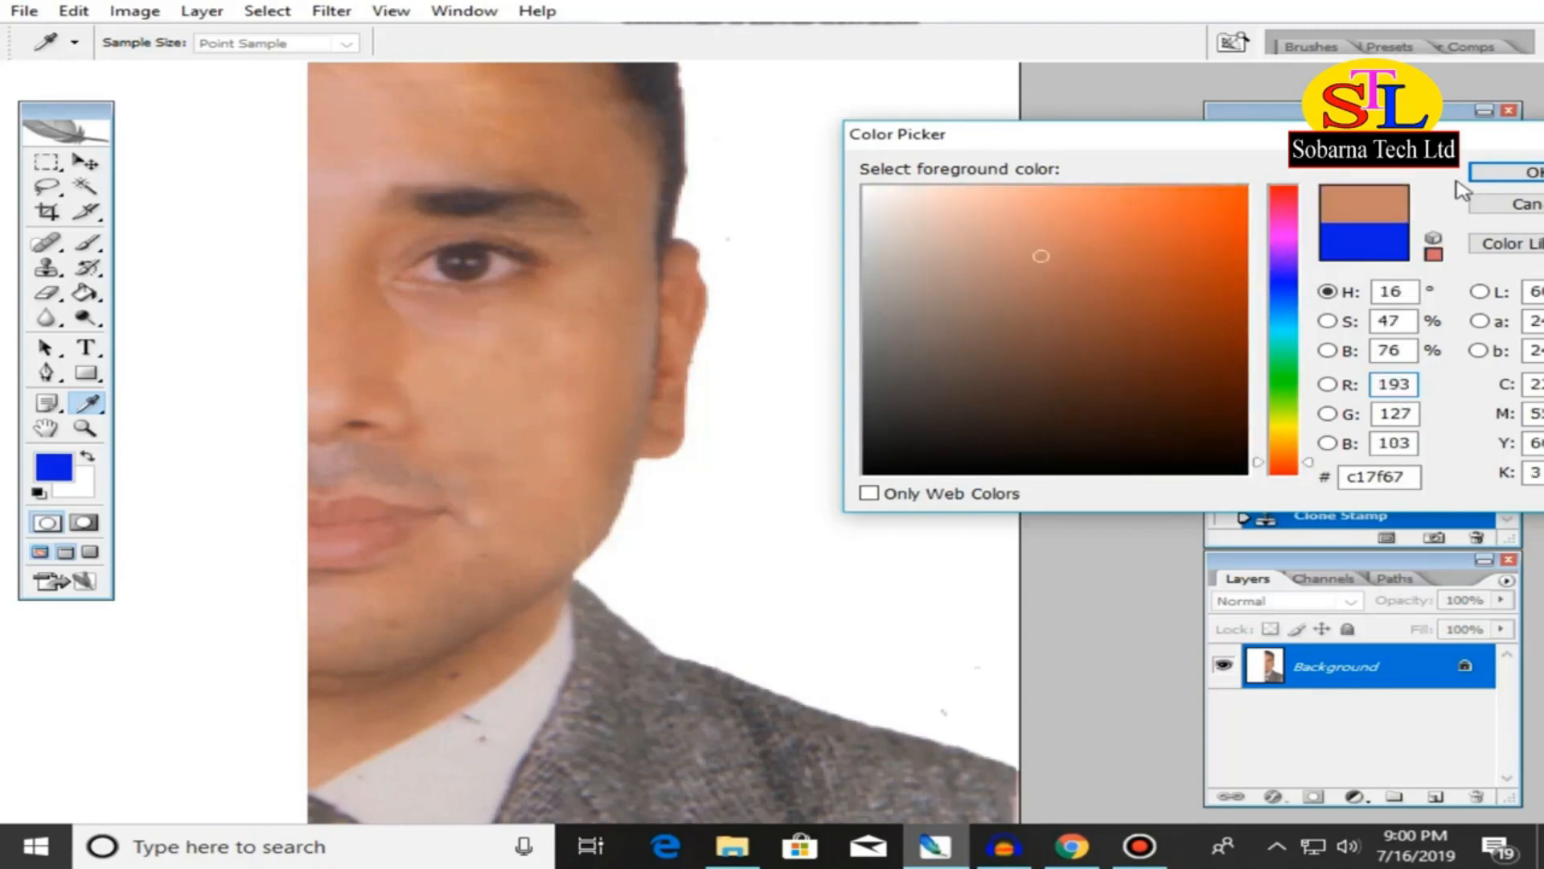
pyautogui.click(1497, 174)
pyautogui.moveTo(493, 412); pyautogui.dragTo(530, 393)
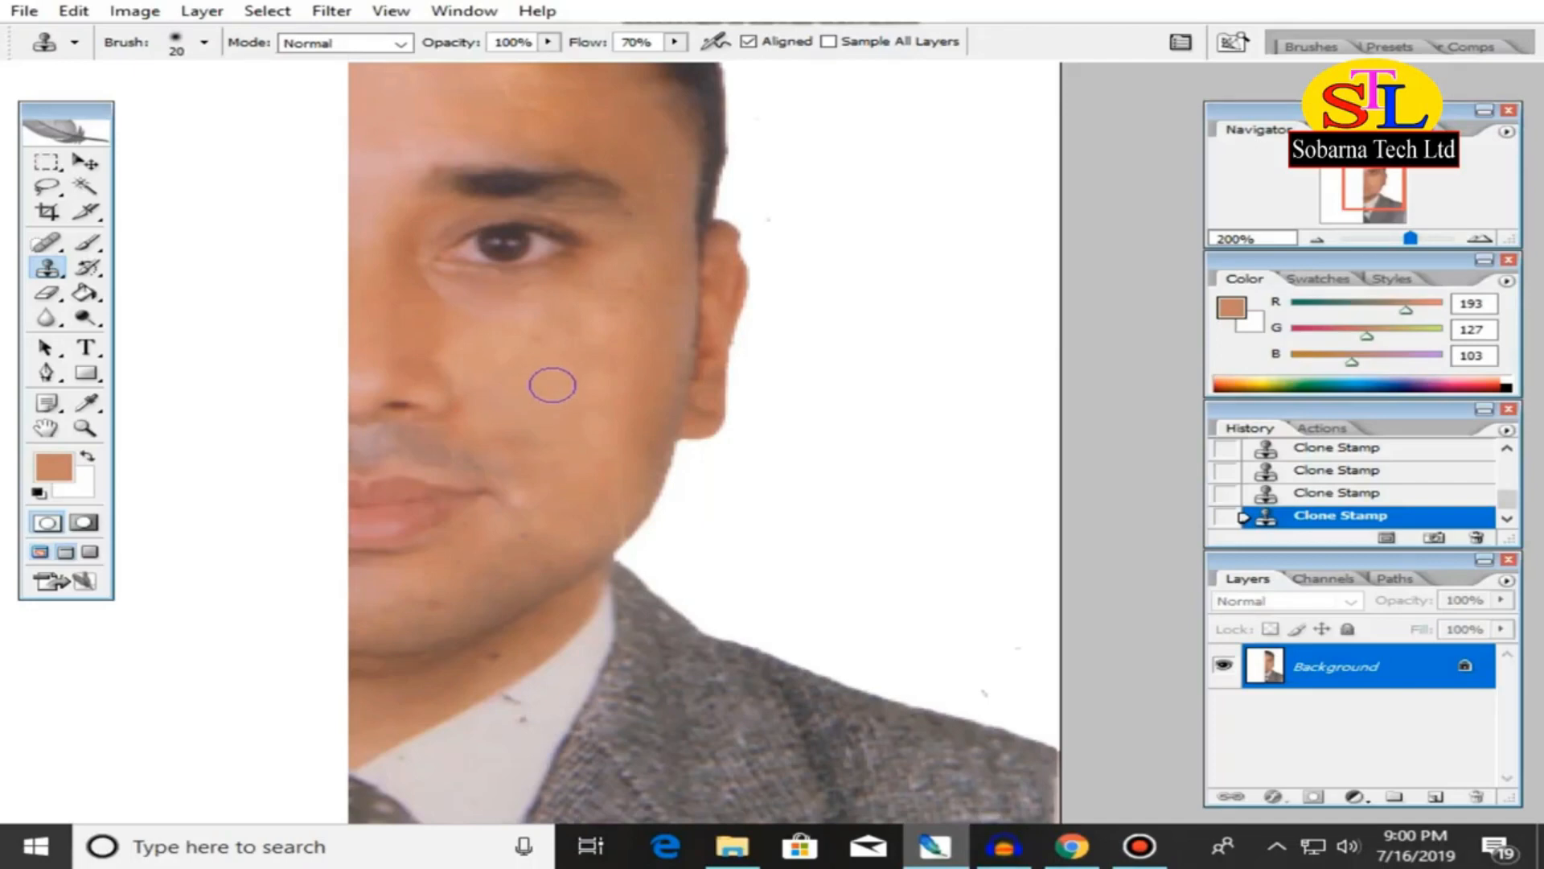
pyautogui.press('b')
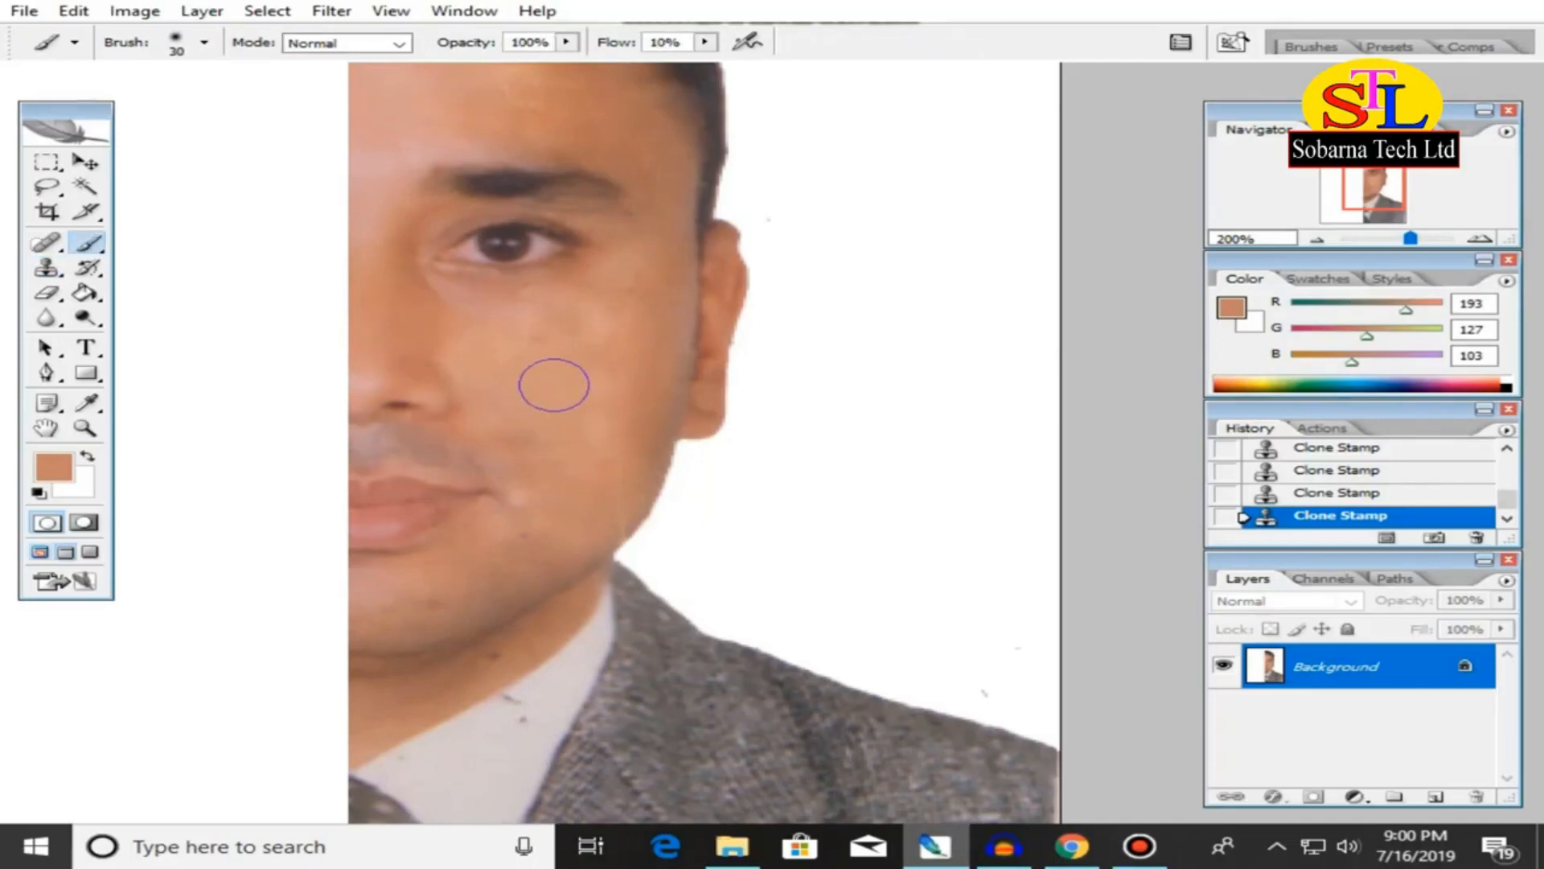
pyautogui.moveTo(553, 385); pyautogui.dragTo(572, 370)
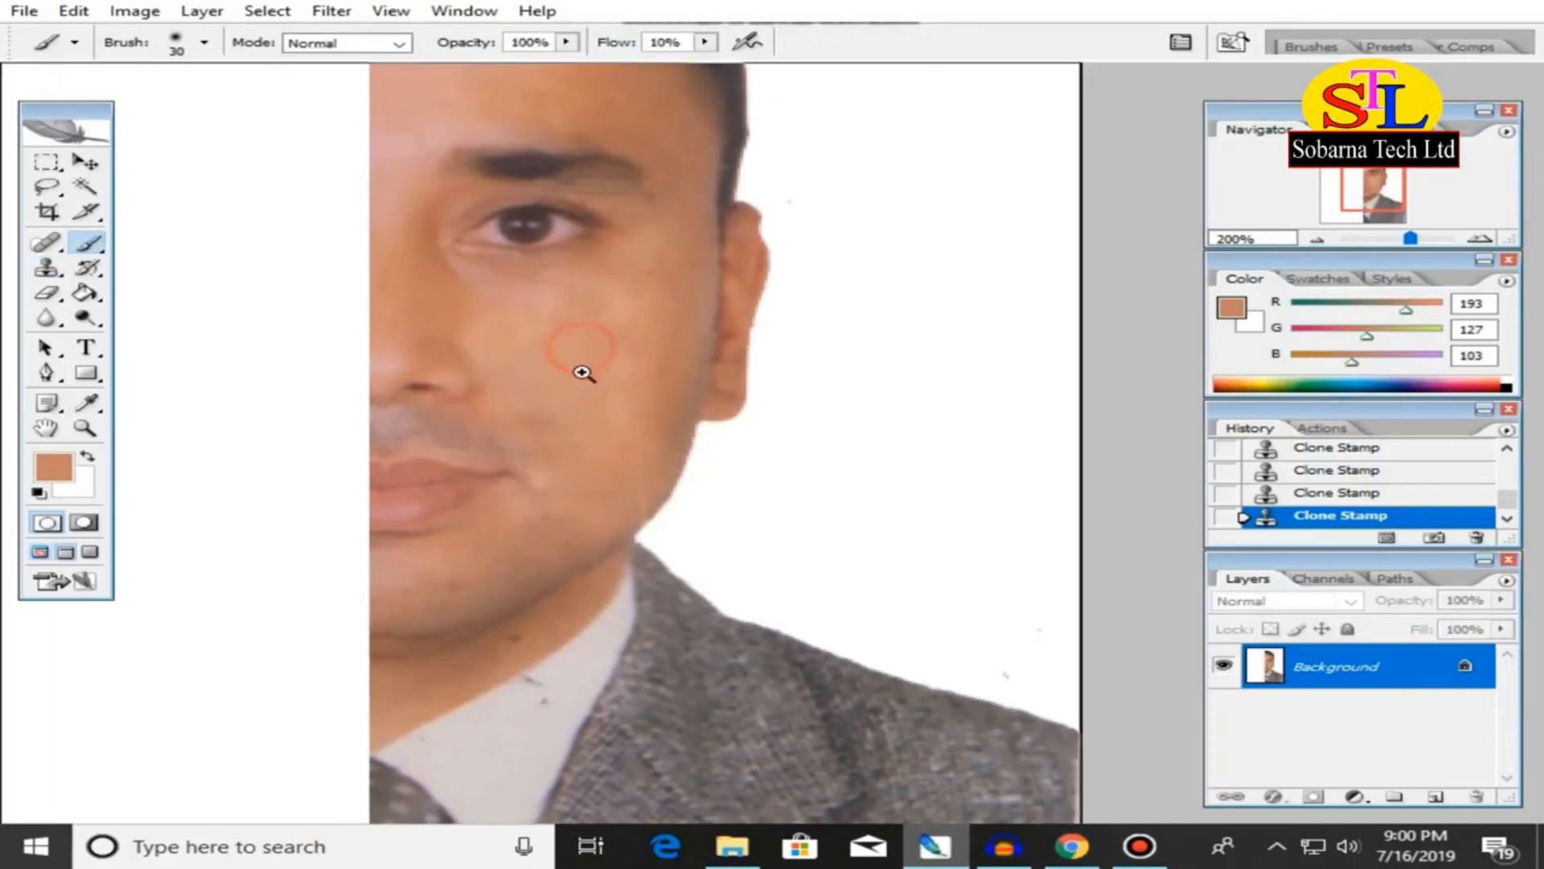
pyautogui.click(579, 366)
pyautogui.click(565, 306)
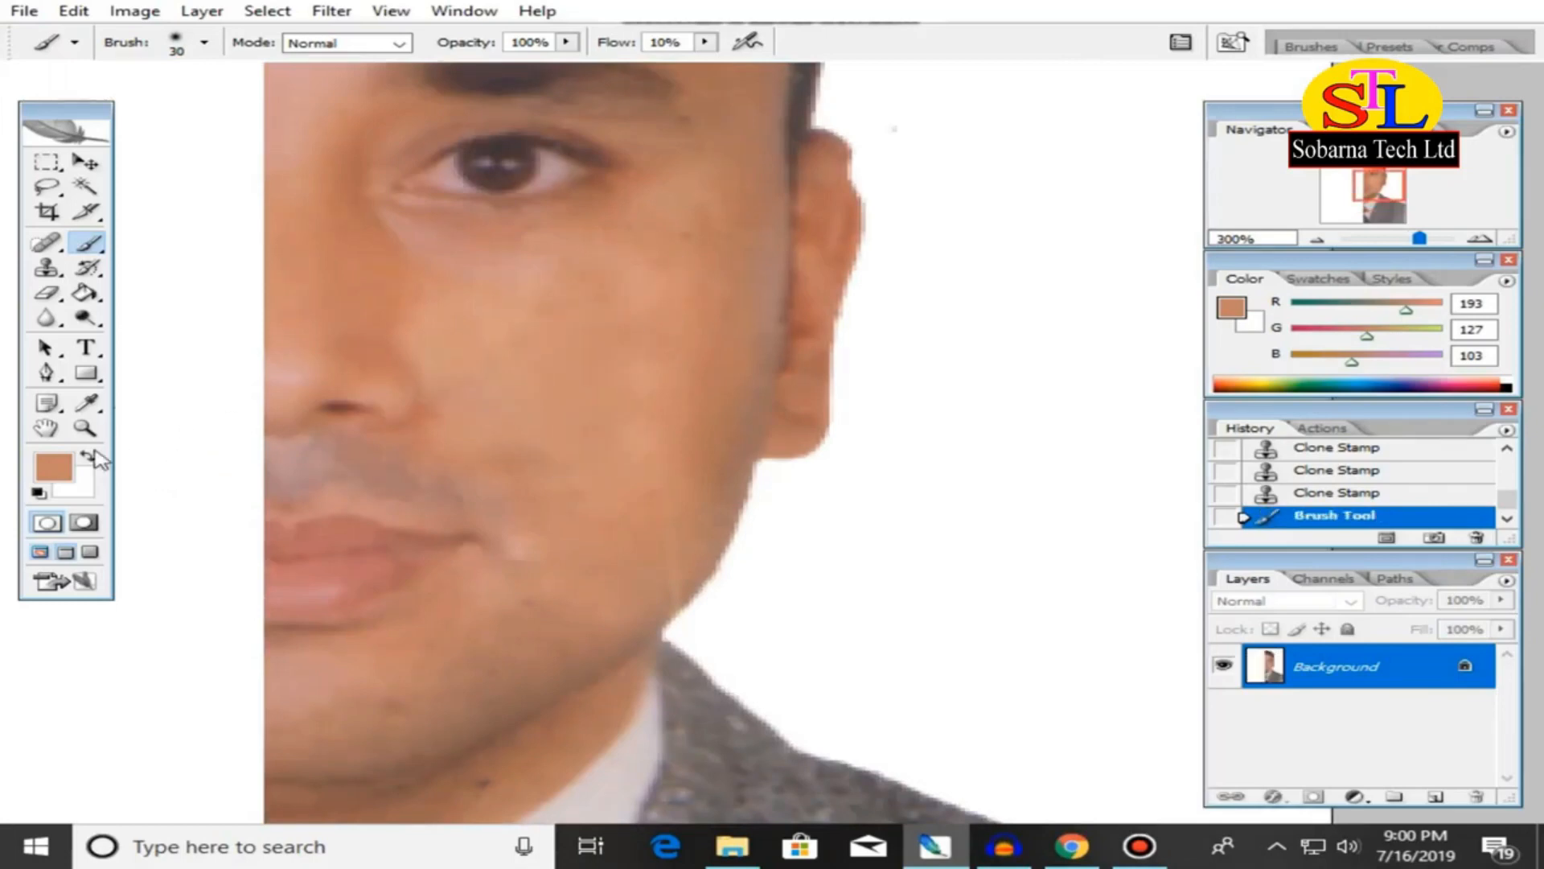
# Sample a lighter skin tone from below the eye (RGB 208, 149, 124) and brush it over the cheek beside the nose.
pyautogui.click(54, 465)
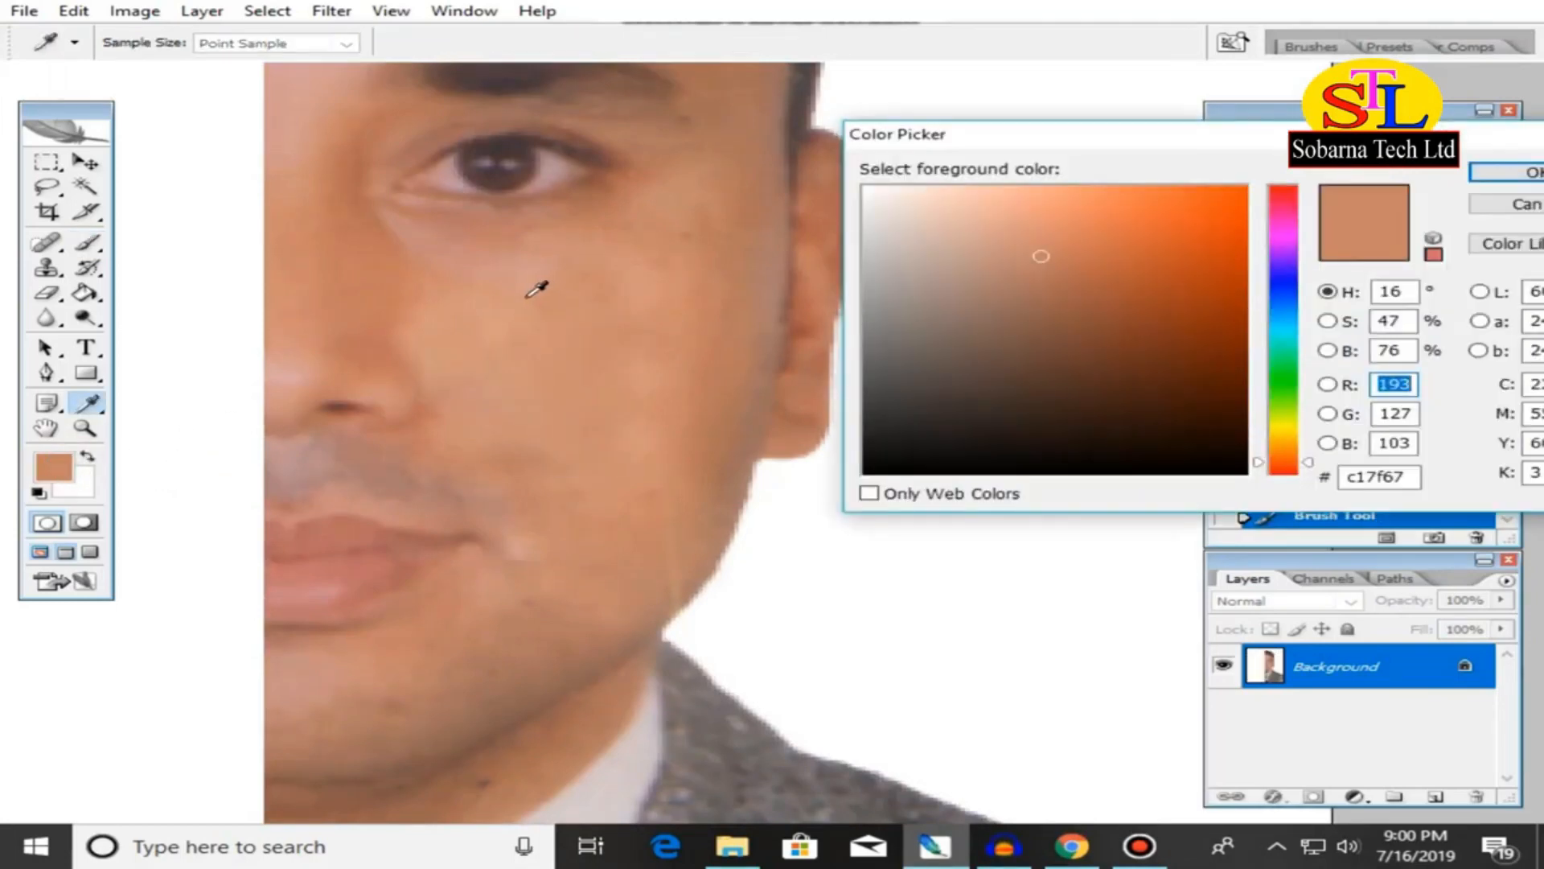
pyautogui.click(537, 290)
pyautogui.click(1496, 173)
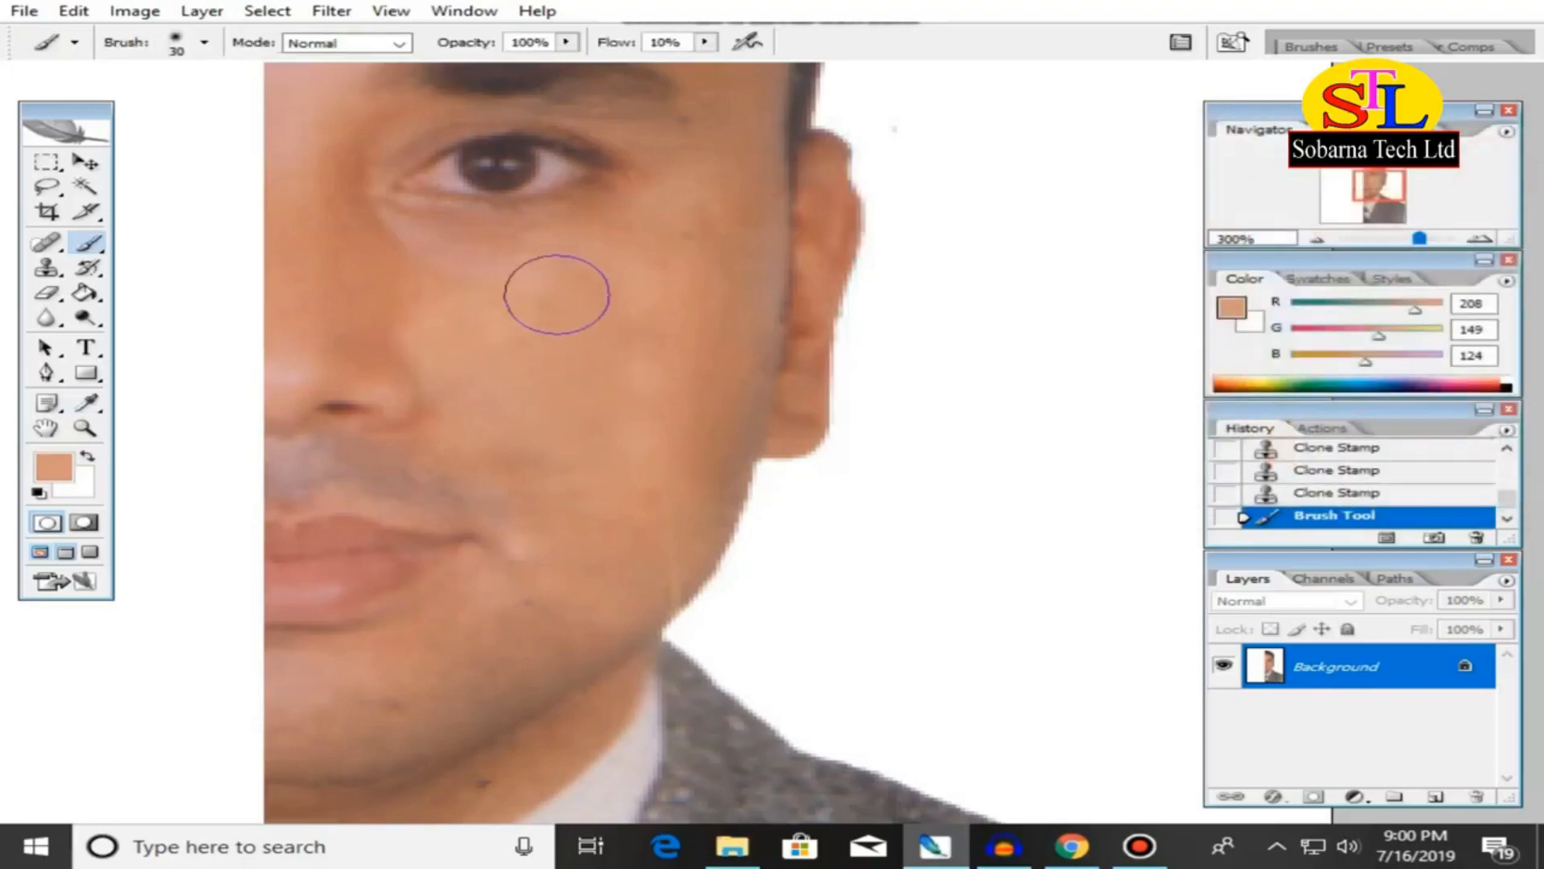
pyautogui.click(448, 313)
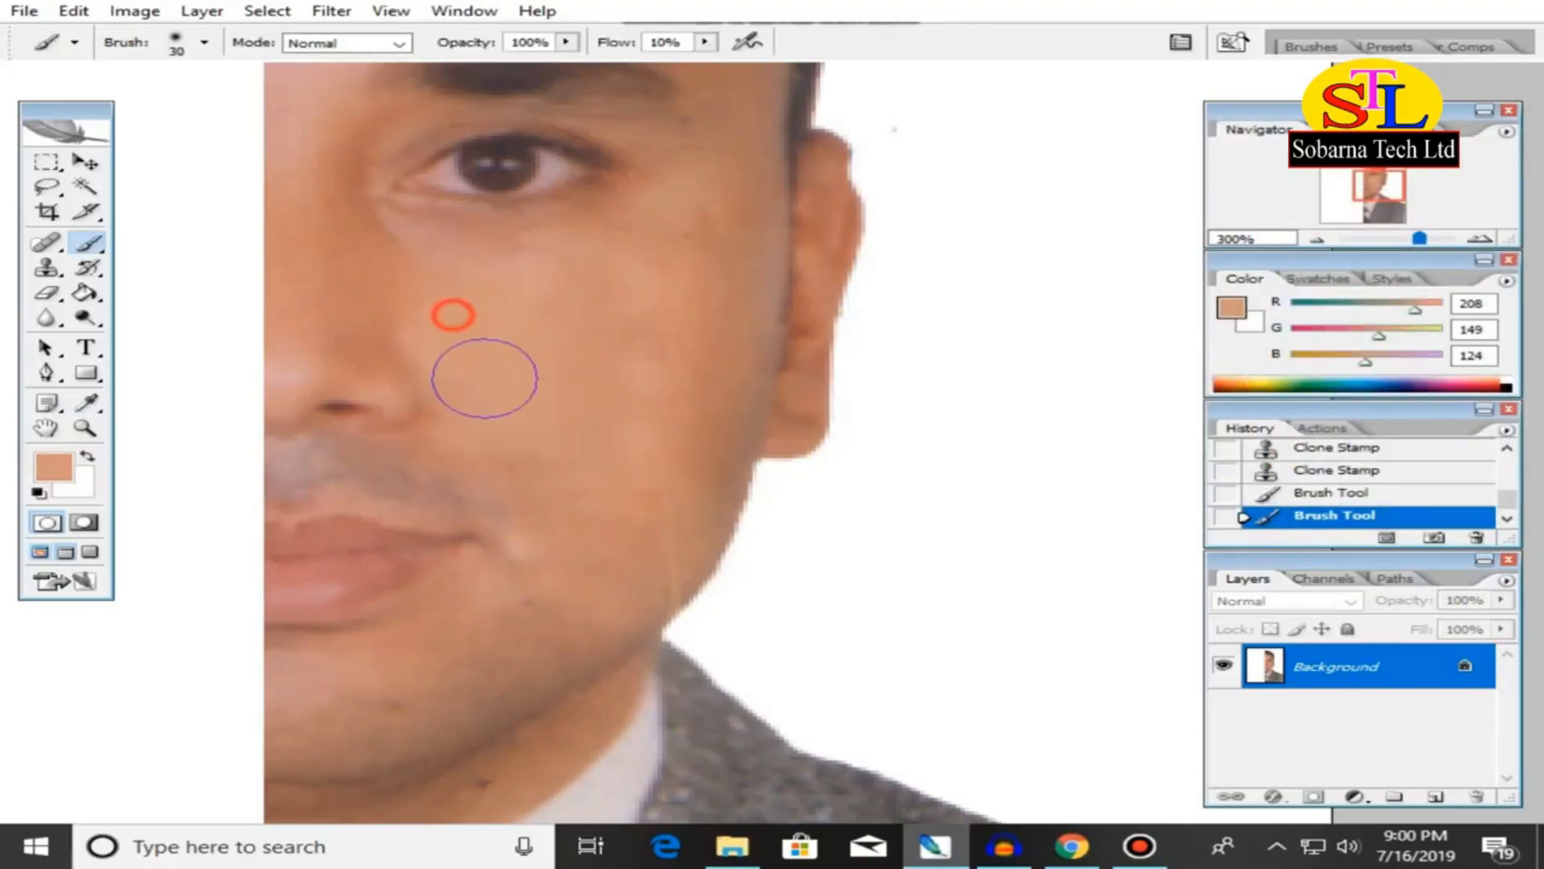
pyautogui.click(389, 242)
pyautogui.click(396, 331)
pyautogui.click(572, 280)
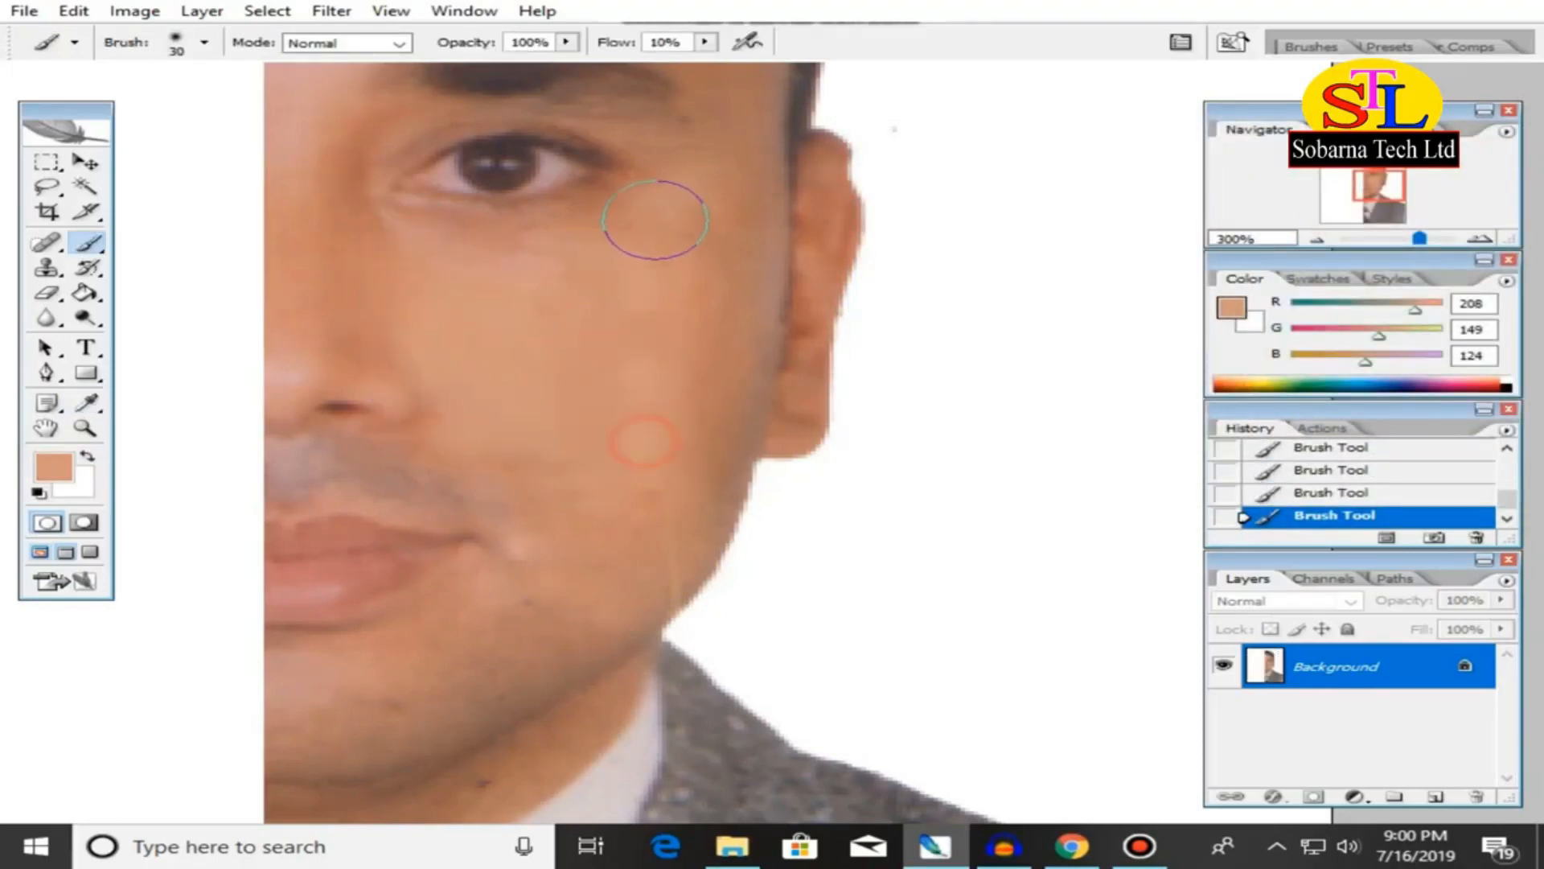
# Brush the lighter skin tone over the outer cheek, from beside the eye down to the corner of the mouth.
pyautogui.moveTo(689, 273); pyautogui.dragTo(648, 409)
pyautogui.moveTo(725, 300)
pyautogui.mouseDown()
pyautogui.moveTo(648, 527)
pyautogui.moveTo(588, 563)
pyautogui.mouseUp()
pyautogui.moveTo(652, 420); pyautogui.dragTo(558, 553)
pyautogui.moveTo(558, 517); pyautogui.dragTo(534, 378)
pyautogui.moveTo(534, 445); pyautogui.dragTo(558, 500)
pyautogui.moveTo(474, 451); pyautogui.dragTo(454, 440)
pyautogui.click(538, 503)
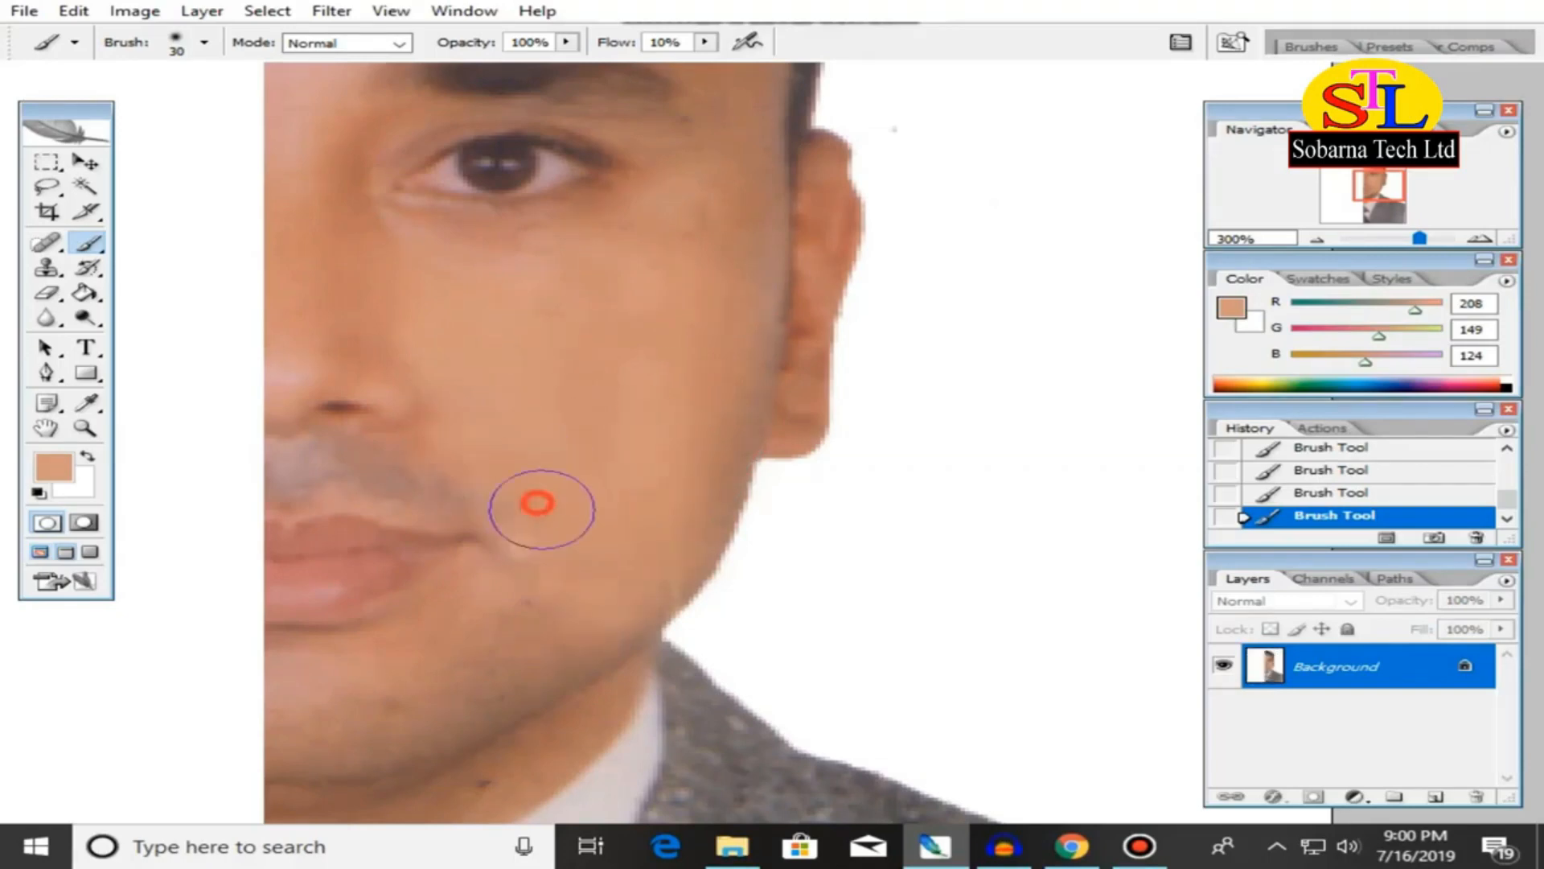
# Brush the skin tone over the lower cheek, the mouth corner and the jaw to even out the remaining marks.
pyautogui.moveTo(578, 490); pyautogui.dragTo(572, 367)
pyautogui.moveTo(500, 521)
pyautogui.mouseDown()
pyautogui.moveTo(544, 453)
pyautogui.moveTo(558, 373)
pyautogui.moveTo(462, 466)
pyautogui.moveTo(452, 498)
pyautogui.moveTo(568, 352)
pyautogui.mouseUp()
pyautogui.moveTo(648, 393)
pyautogui.mouseDown()
pyautogui.moveTo(632, 441)
pyautogui.moveTo(465, 519)
pyautogui.mouseUp()
pyautogui.moveTo(543, 476)
pyautogui.mouseDown()
pyautogui.moveTo(648, 364)
pyautogui.moveTo(431, 488)
pyautogui.mouseUp()
pyautogui.moveTo(538, 394)
pyautogui.mouseDown()
pyautogui.moveTo(475, 437)
pyautogui.moveTo(515, 448)
pyautogui.mouseUp()
pyautogui.moveTo(630, 413)
pyautogui.mouseDown()
pyautogui.moveTo(631, 394)
pyautogui.moveTo(560, 500)
pyautogui.mouseUp()
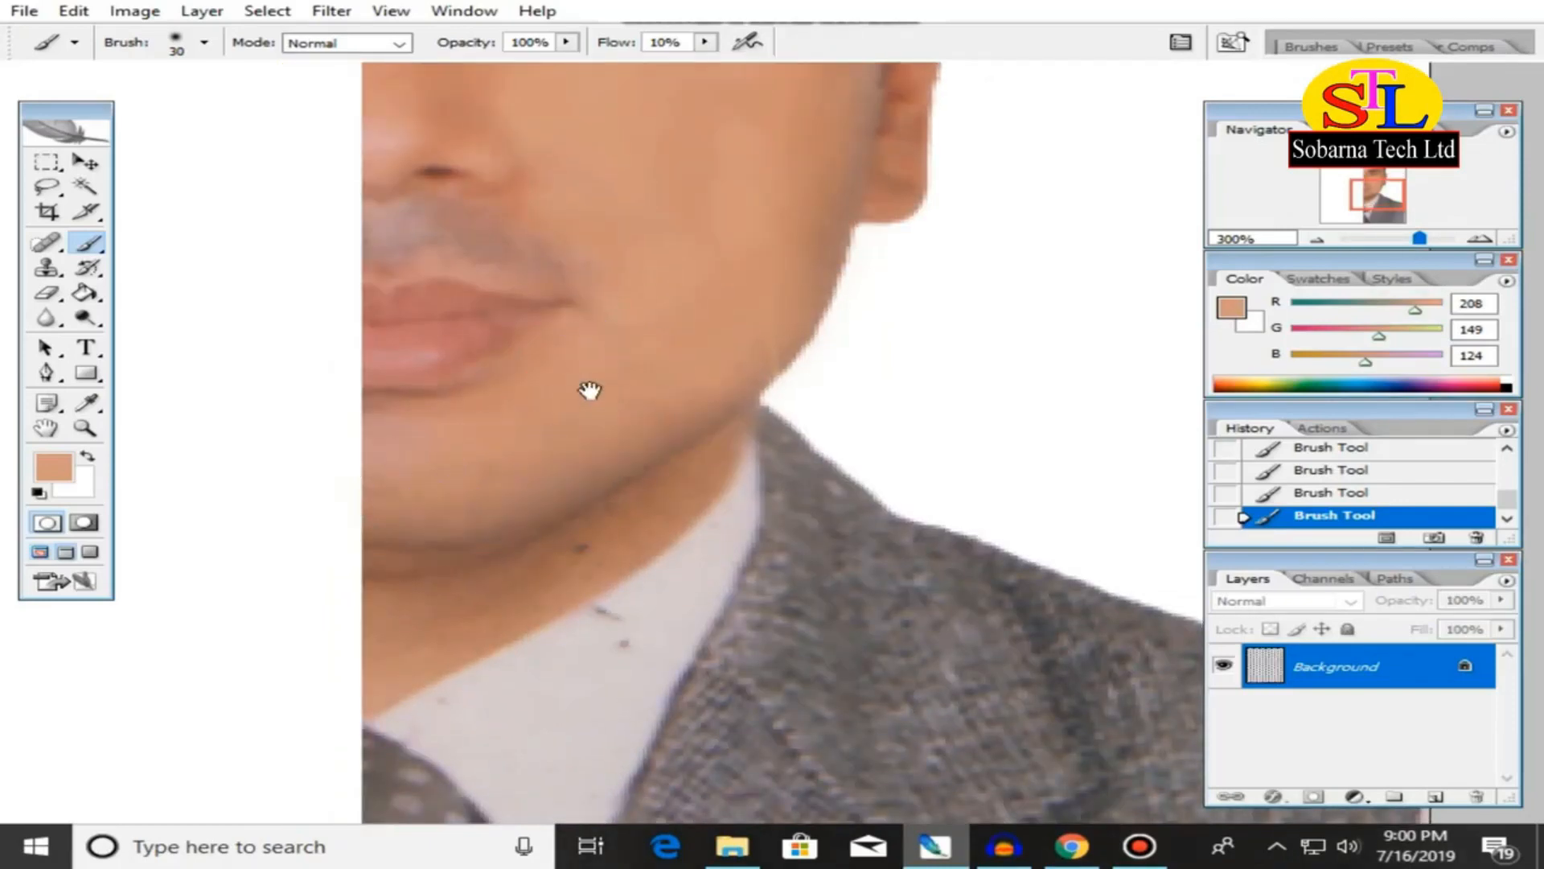
# Brush the same skin tone across the forehead with the brush enlarged to 60 px.
pyautogui.moveTo(596, 376); pyautogui.dragTo(533, 541)
pyautogui.moveTo(669, 324); pyautogui.dragTo(637, 515)
pyautogui.moveTo(635, 437)
pyautogui.mouseDown()
pyautogui.moveTo(652, 330)
pyautogui.moveTo(663, 459)
pyautogui.moveTo(709, 346)
pyautogui.moveTo(678, 500)
pyautogui.mouseUp()
pyautogui.keyDown('ctrl'); pyautogui.keyDown('alt'); pyautogui.click(647, 480); pyautogui.keyUp('alt'); pyautogui.keyUp('ctrl')
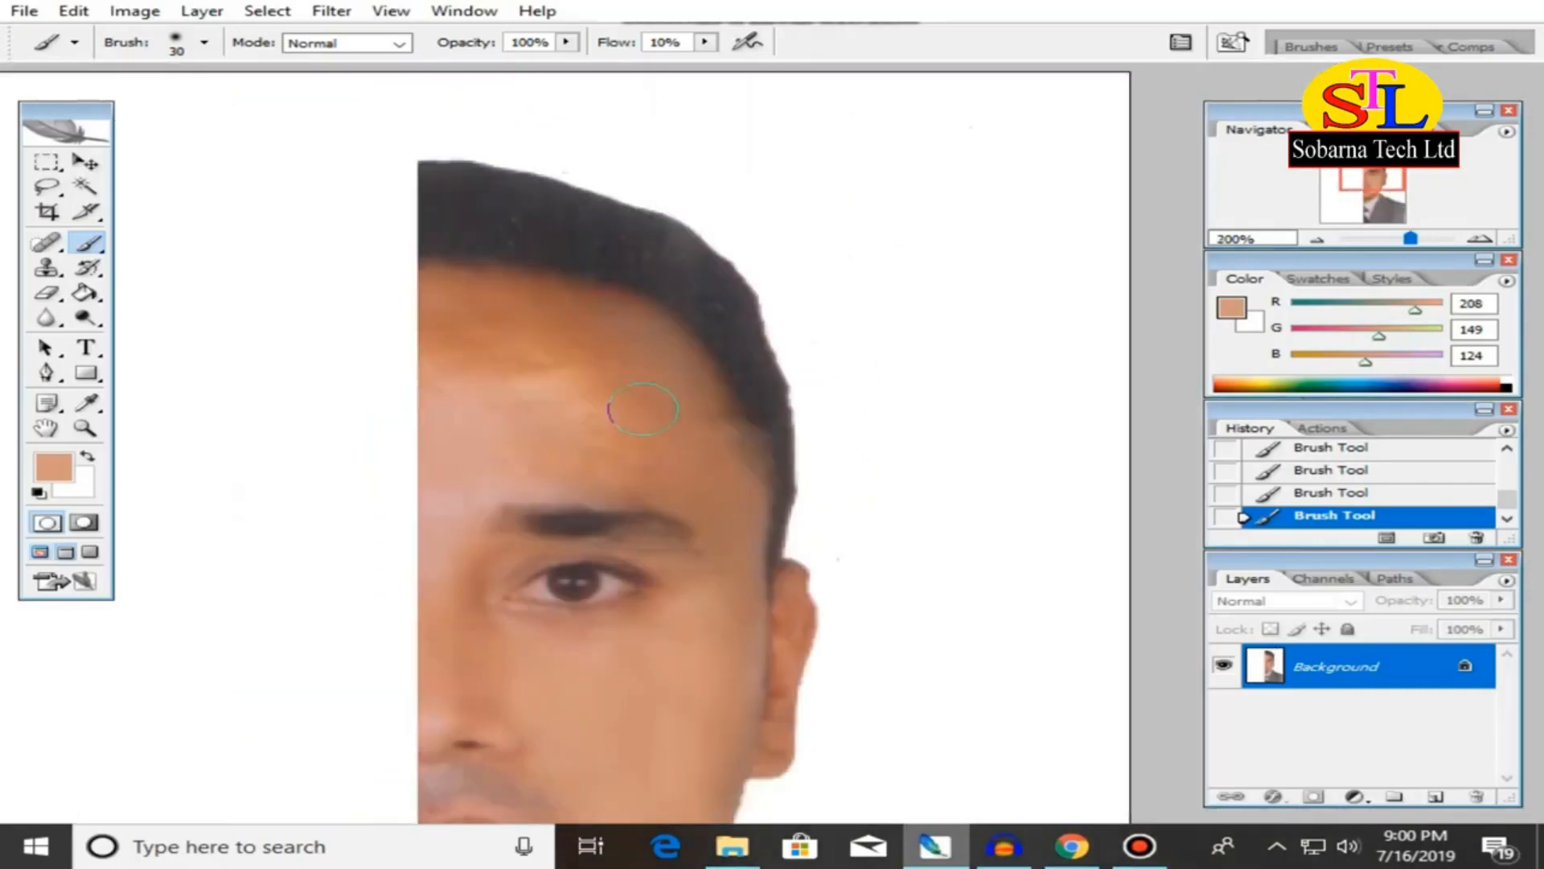
pyautogui.moveTo(598, 387)
pyautogui.mouseDown()
pyautogui.moveTo(592, 299)
pyautogui.moveTo(438, 228)
pyautogui.moveTo(451, 369)
pyautogui.mouseUp()
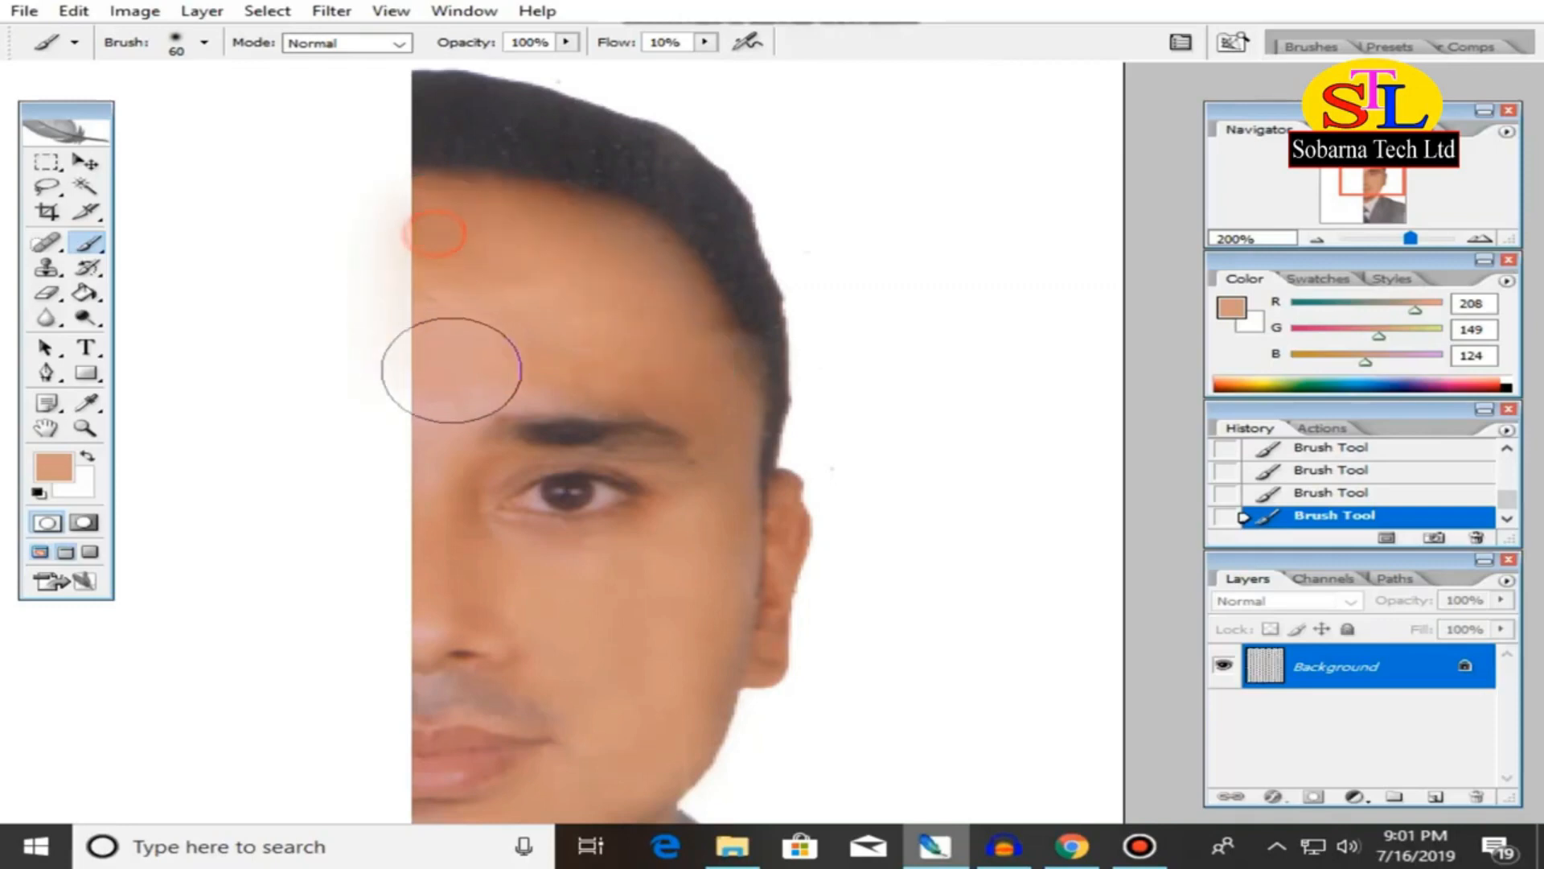
pyautogui.moveTo(496, 290)
pyautogui.mouseDown()
pyautogui.moveTo(656, 368)
pyautogui.moveTo(633, 352)
pyautogui.moveTo(688, 398)
pyautogui.mouseUp()
# Brush the skin tone over the temple and the upper forehead along the hairline.
pyautogui.moveTo(704, 579); pyautogui.dragTo(685, 452)
pyautogui.moveTo(683, 456); pyautogui.dragTo(631, 438)
pyautogui.moveTo(628, 438)
pyautogui.mouseDown()
pyautogui.moveTo(606, 489)
pyautogui.moveTo(625, 531)
pyautogui.mouseUp()
pyautogui.moveTo(515, 185)
pyautogui.mouseDown()
pyautogui.moveTo(441, 304)
pyautogui.moveTo(479, 211)
pyautogui.mouseUp()
pyautogui.keyDown('ctrl'); pyautogui.keyDown('alt'); pyautogui.click(459, 227); pyautogui.keyUp('alt'); pyautogui.keyUp('ctrl')
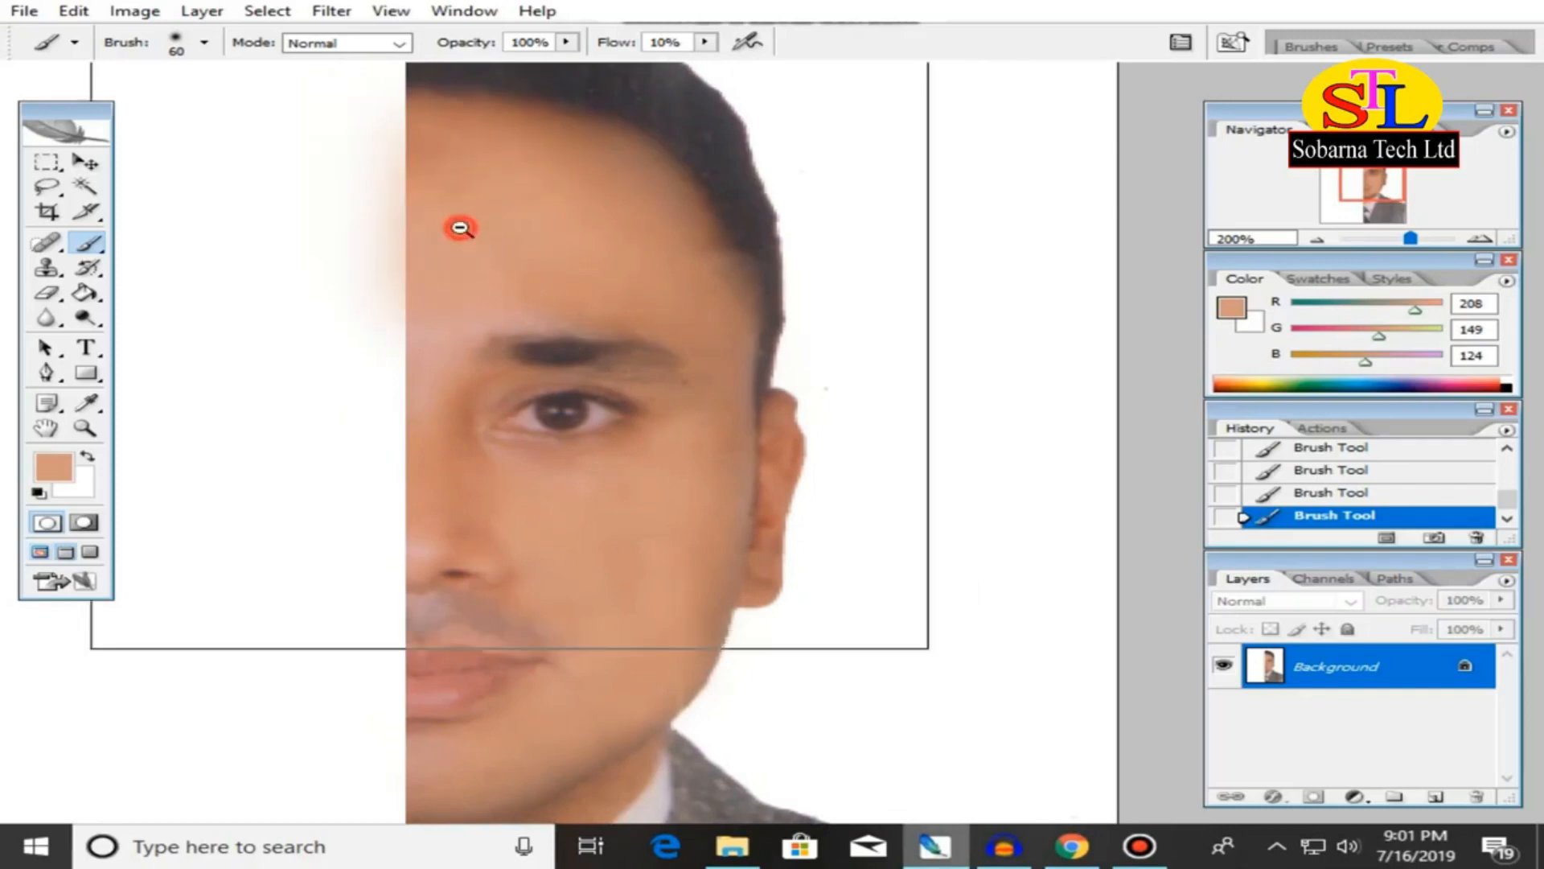
pyautogui.moveTo(676, 334); pyautogui.dragTo(400, 285)
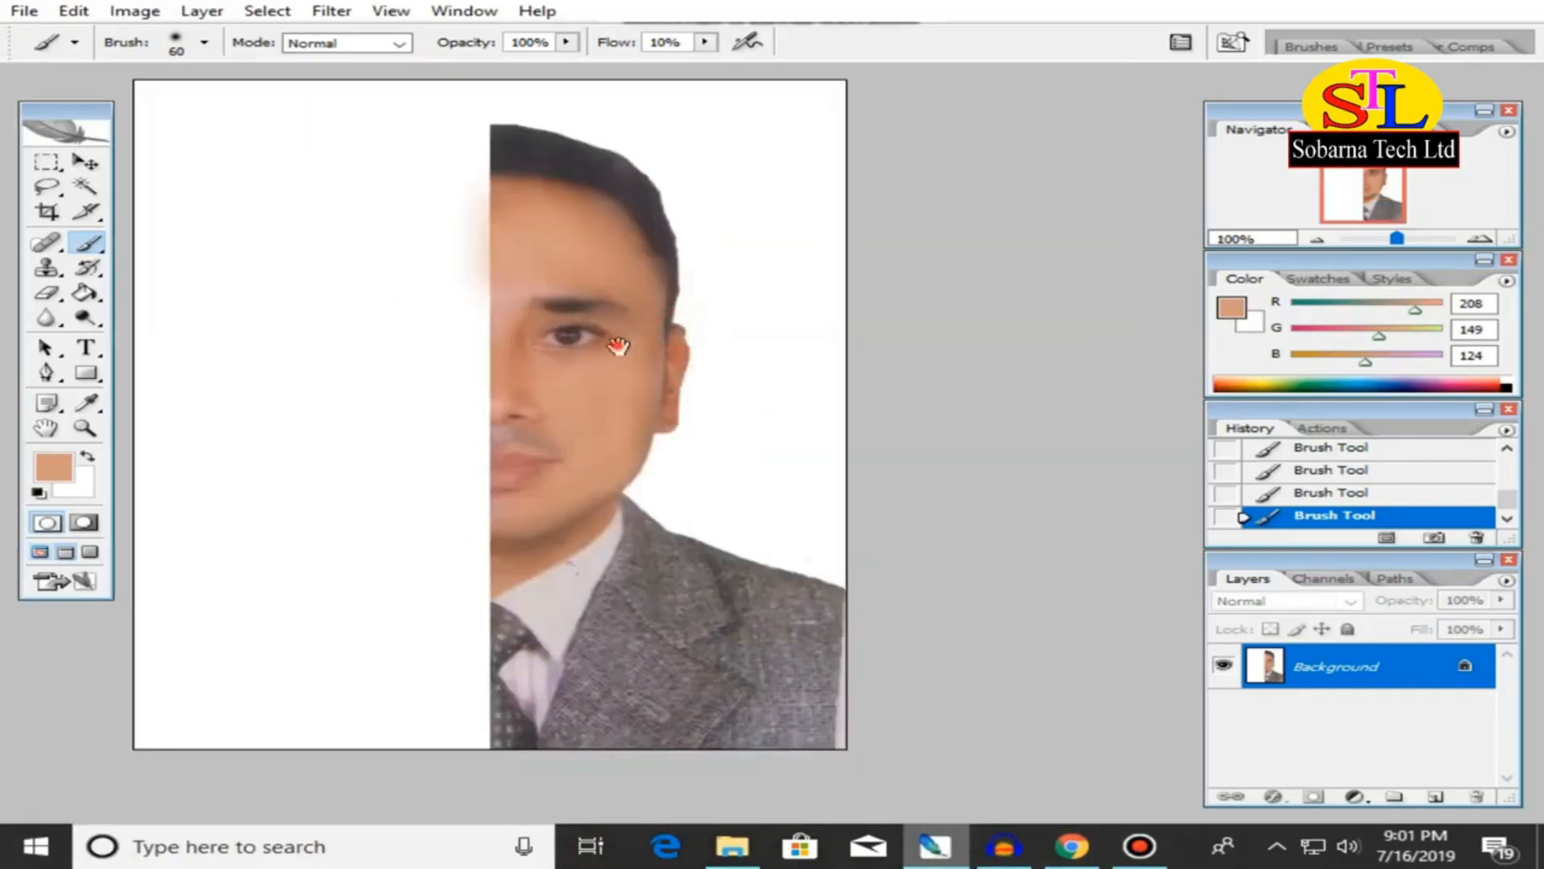
# Select the white background with the Magic Wand and add the skin-coloured smudge beside the forehead to the selection.
pyautogui.moveTo(617, 346); pyautogui.dragTo(603, 406)
pyautogui.click(86, 187)
pyautogui.click(344, 218)
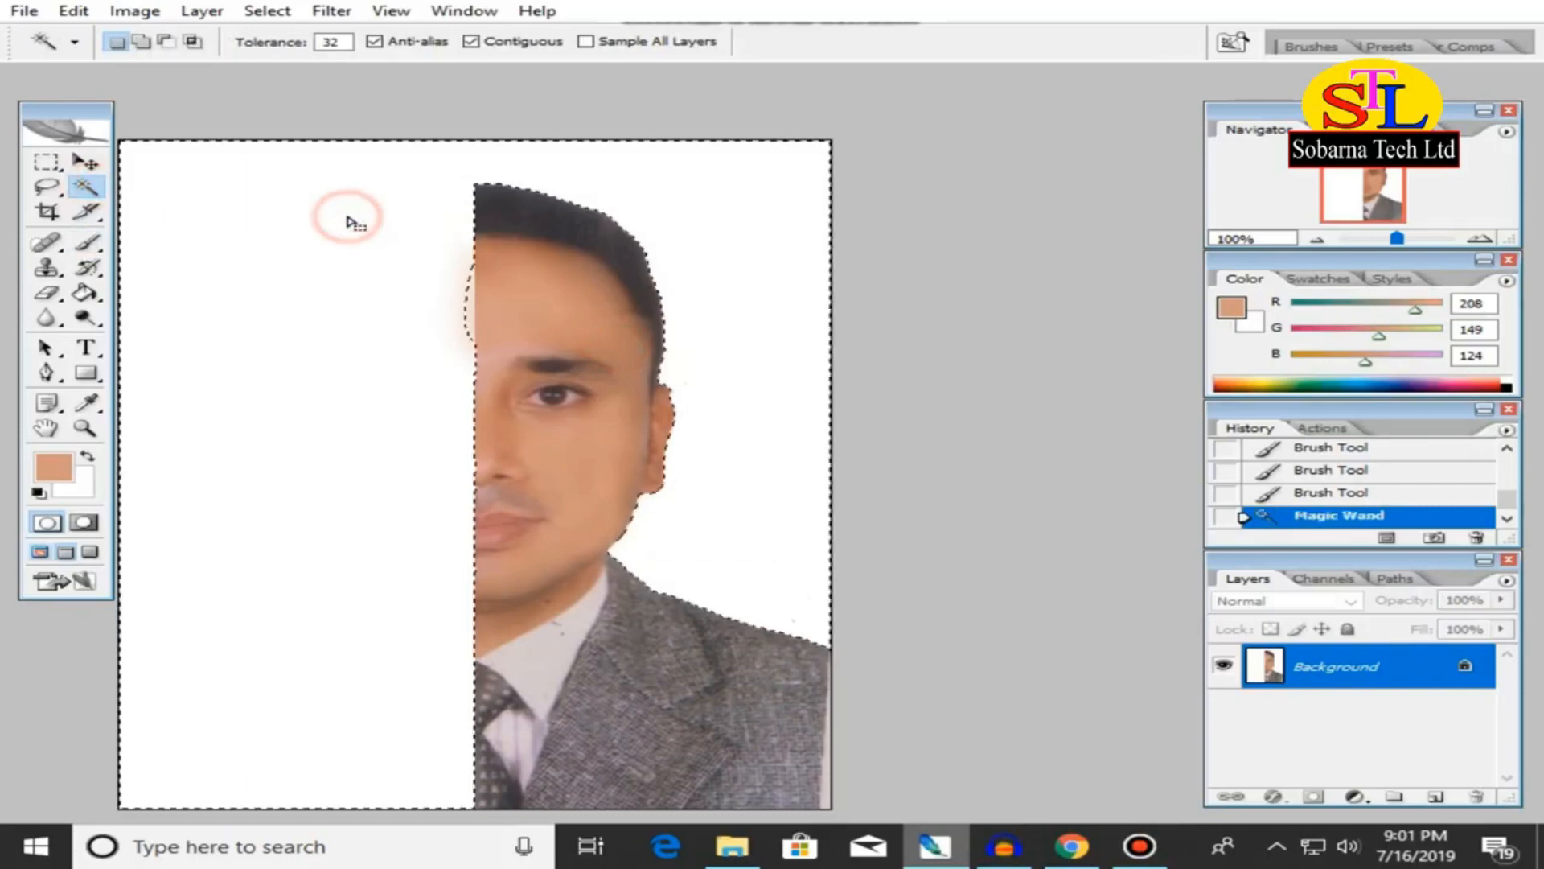
pyautogui.keyDown('shift'); pyautogui.click(460, 304); pyautogui.keyUp('shift')
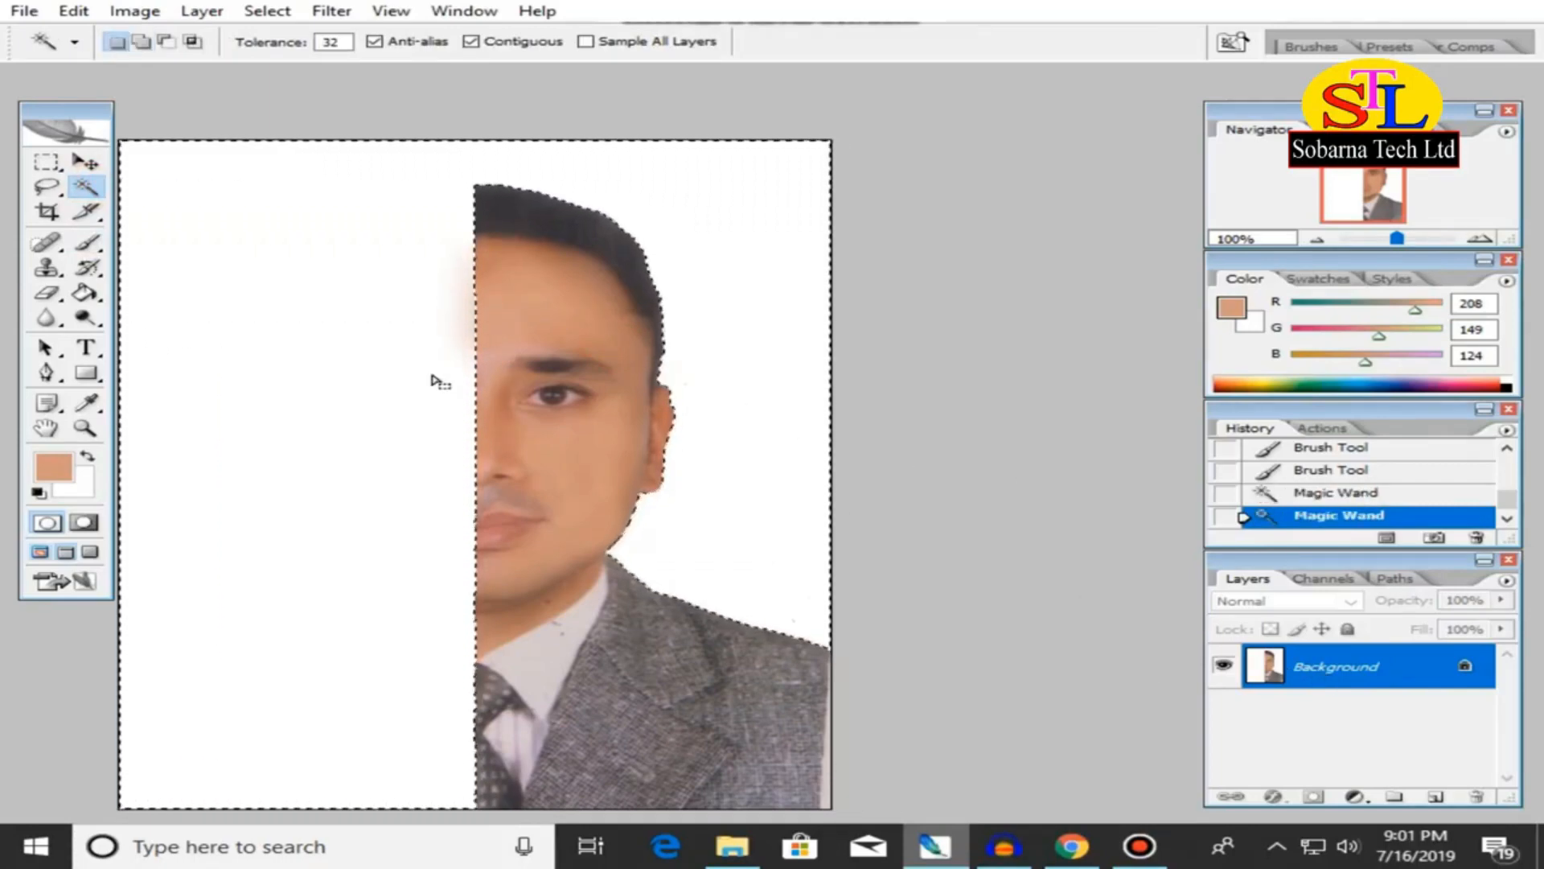
# Convert the Background into a regular layer, delete the selected background area and deselect.
pyautogui.doubleClick(1381, 683)
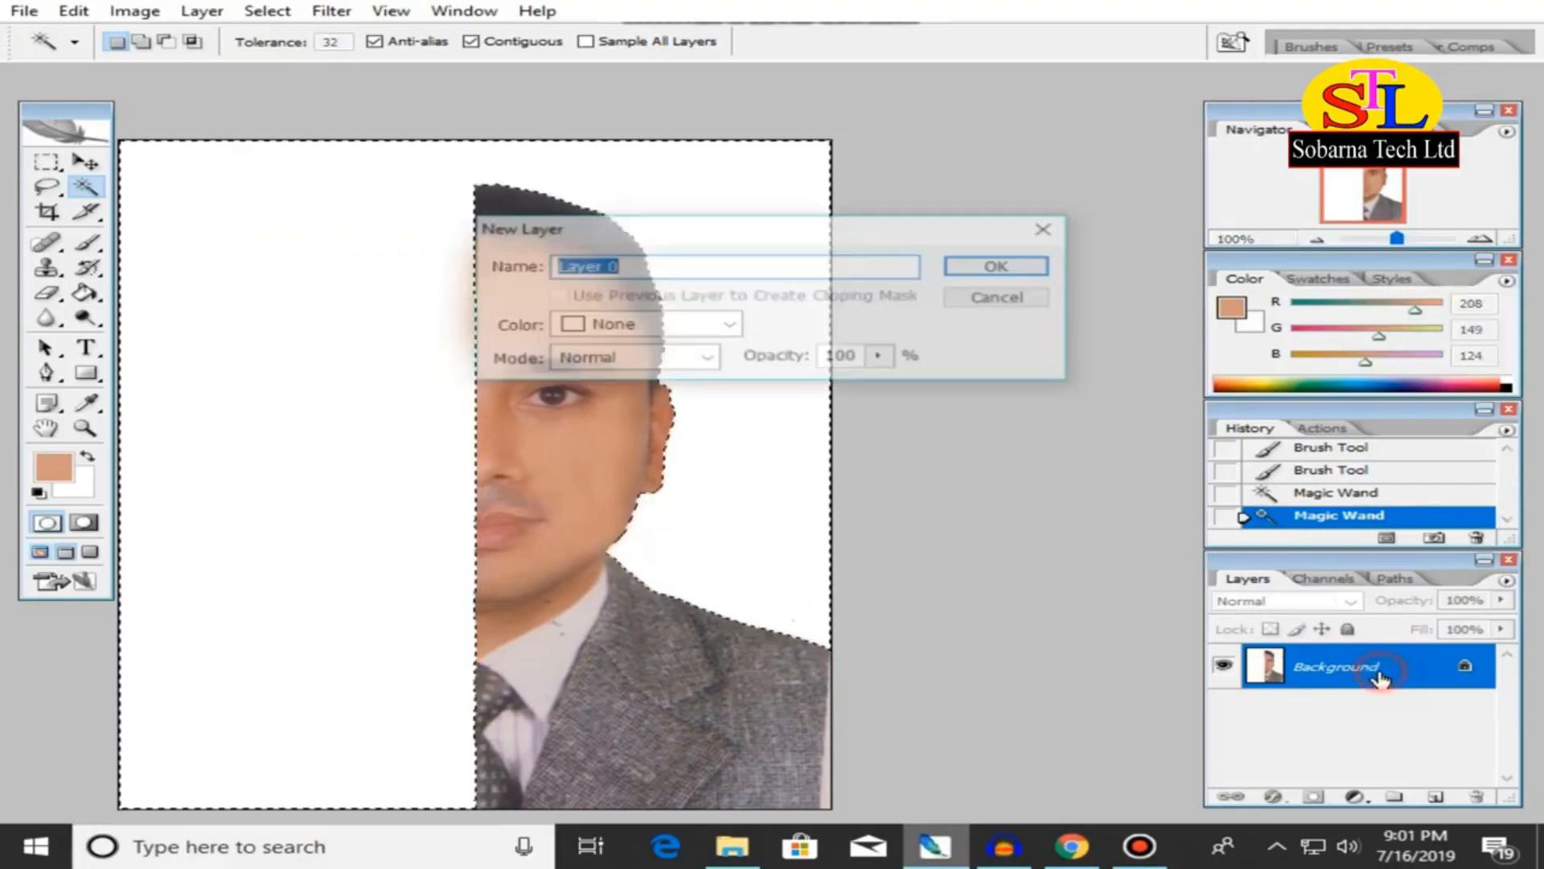
pyautogui.click(1001, 266)
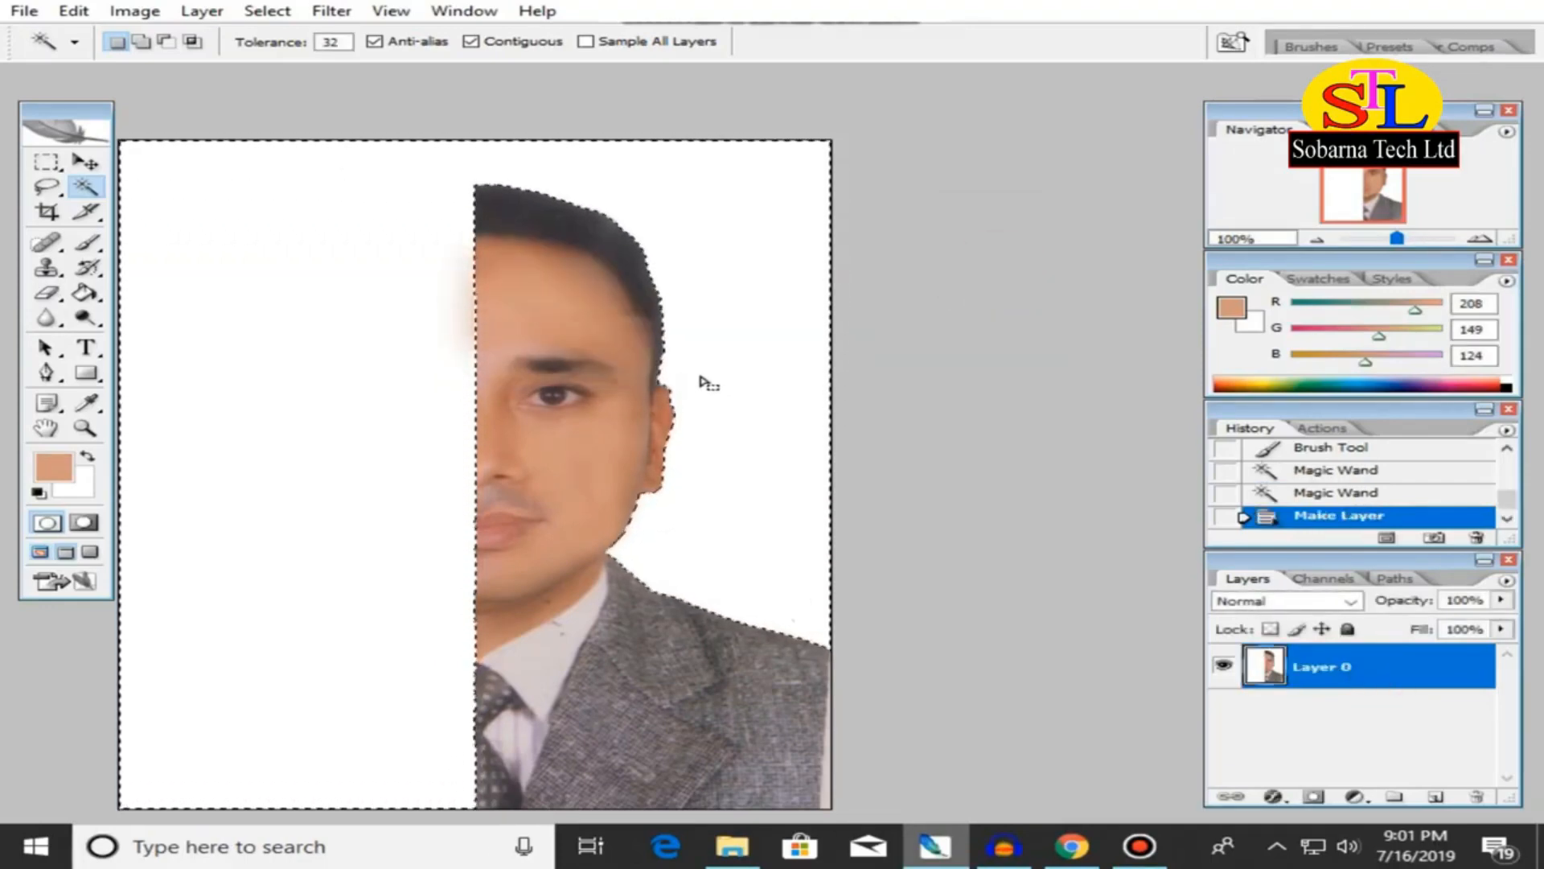
pyautogui.press('Delete')
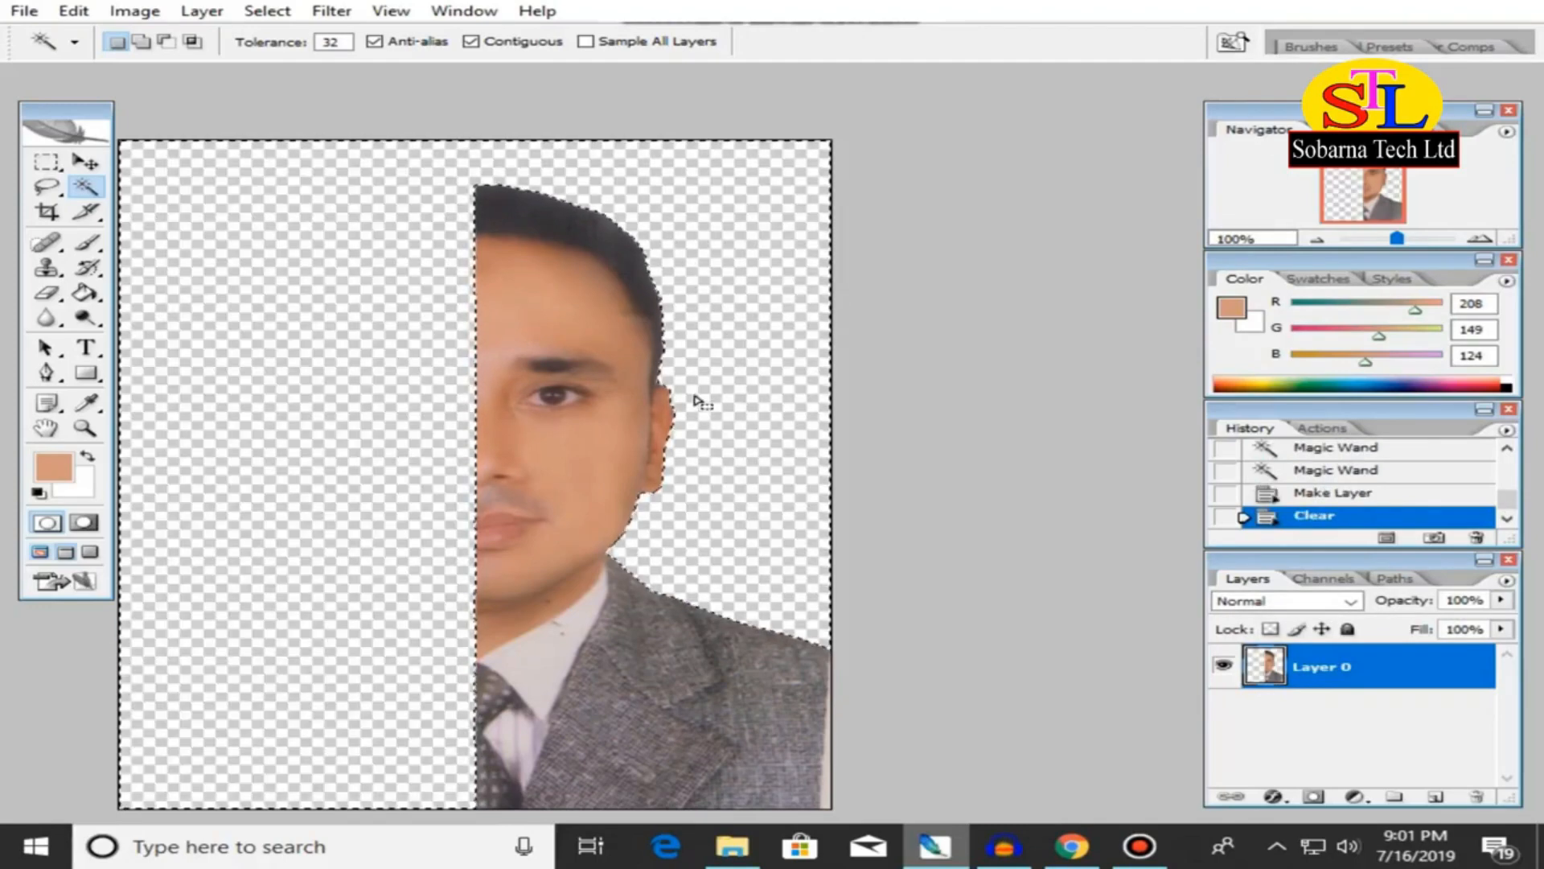
pyautogui.rightClick(711, 289)
pyautogui.click(794, 442)
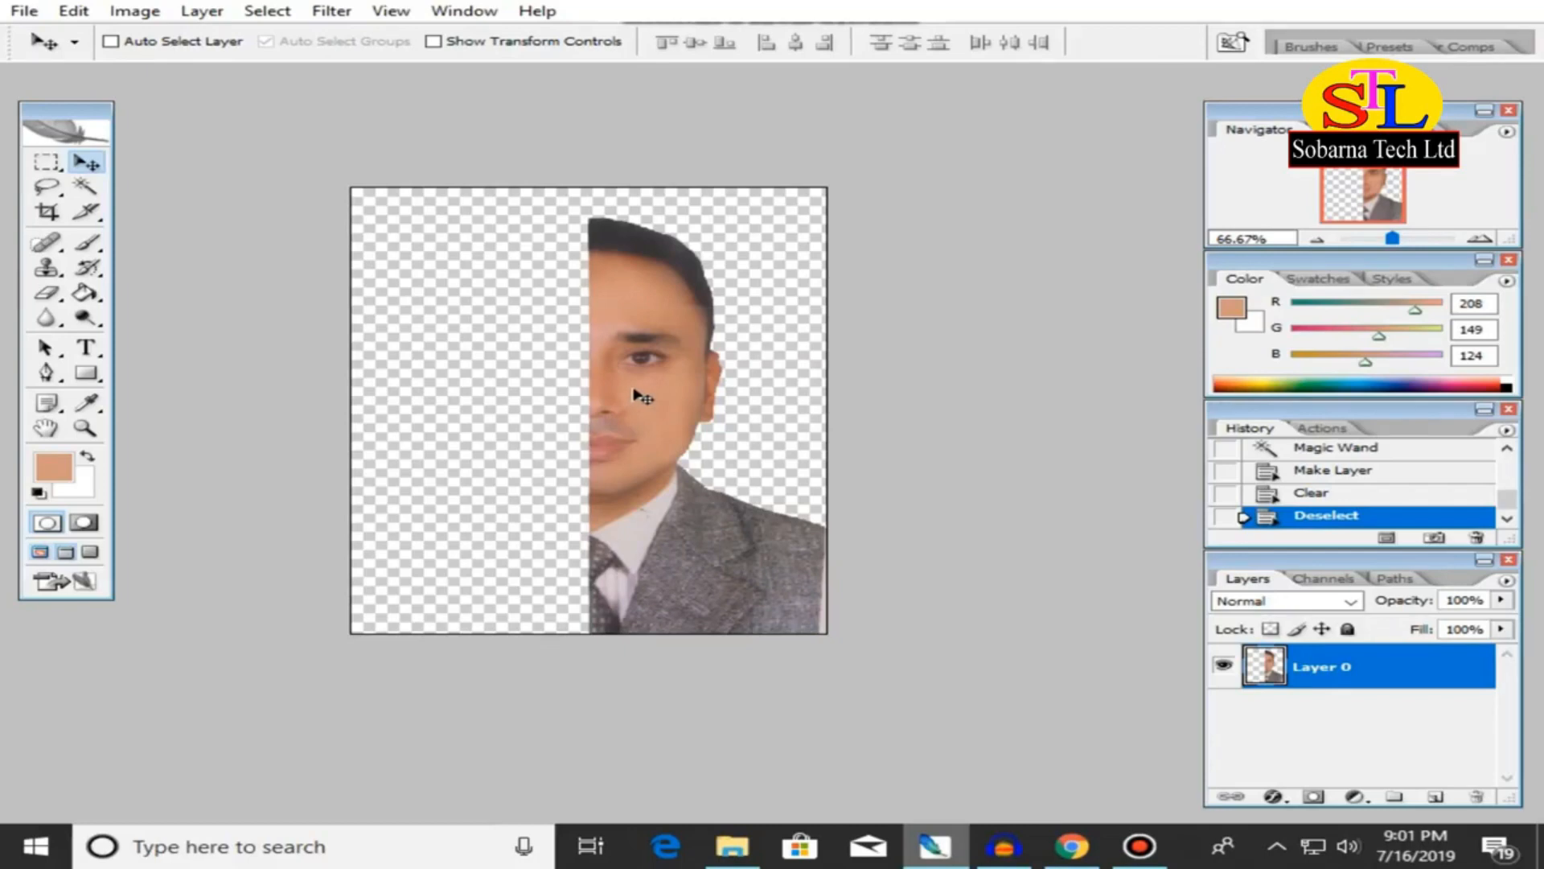
pyautogui.click(129, 12)
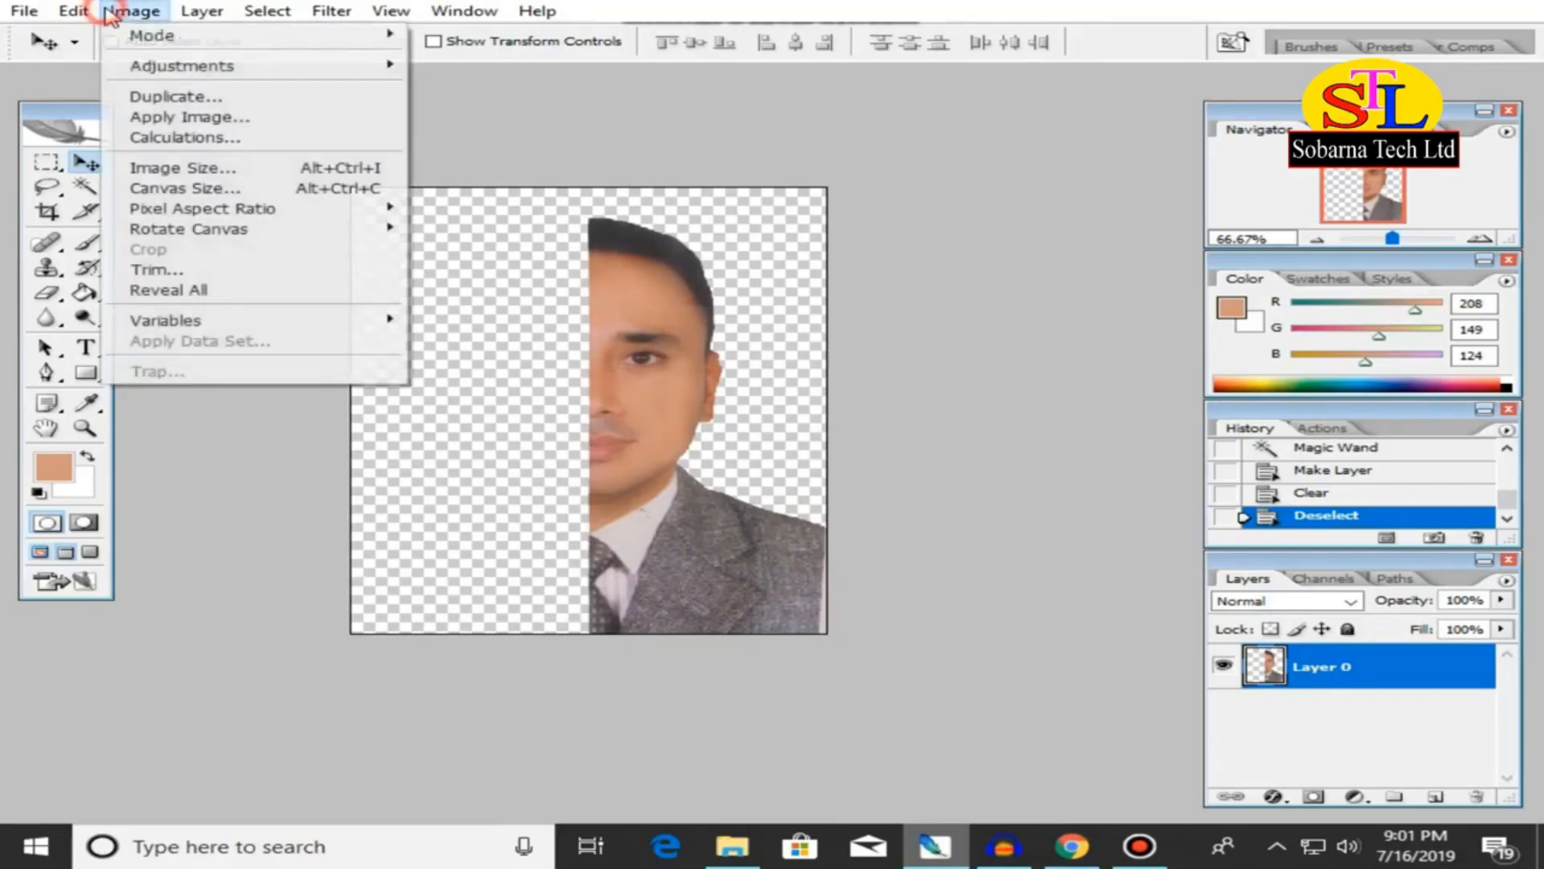
pyautogui.click(153, 97)
pyautogui.click(1006, 276)
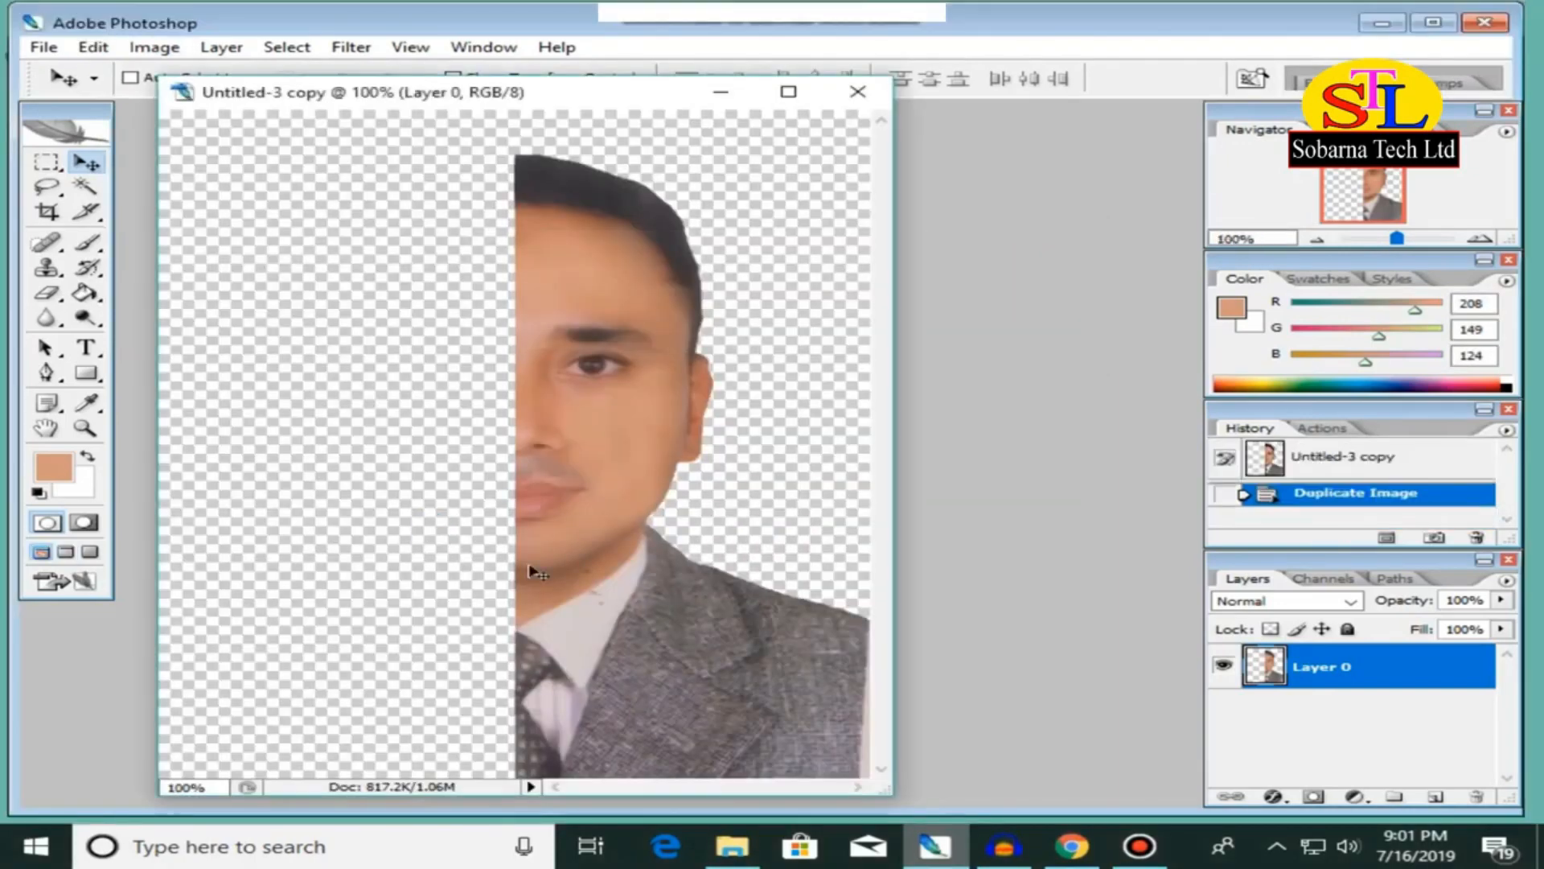
pyautogui.click(619, 443)
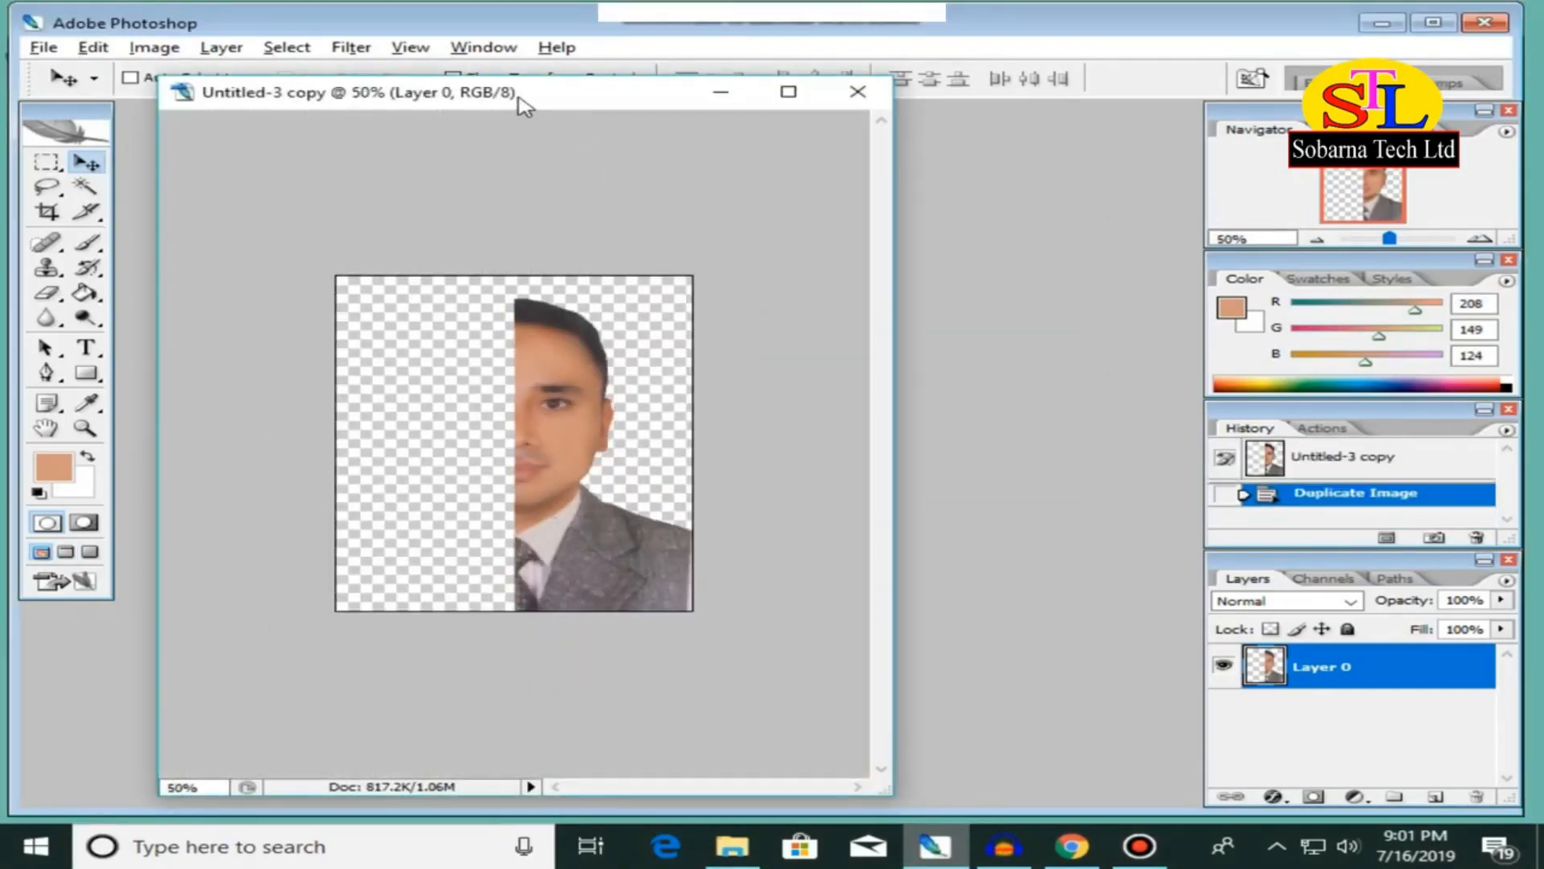
pyautogui.moveTo(524, 105); pyautogui.dragTo(593, 150)
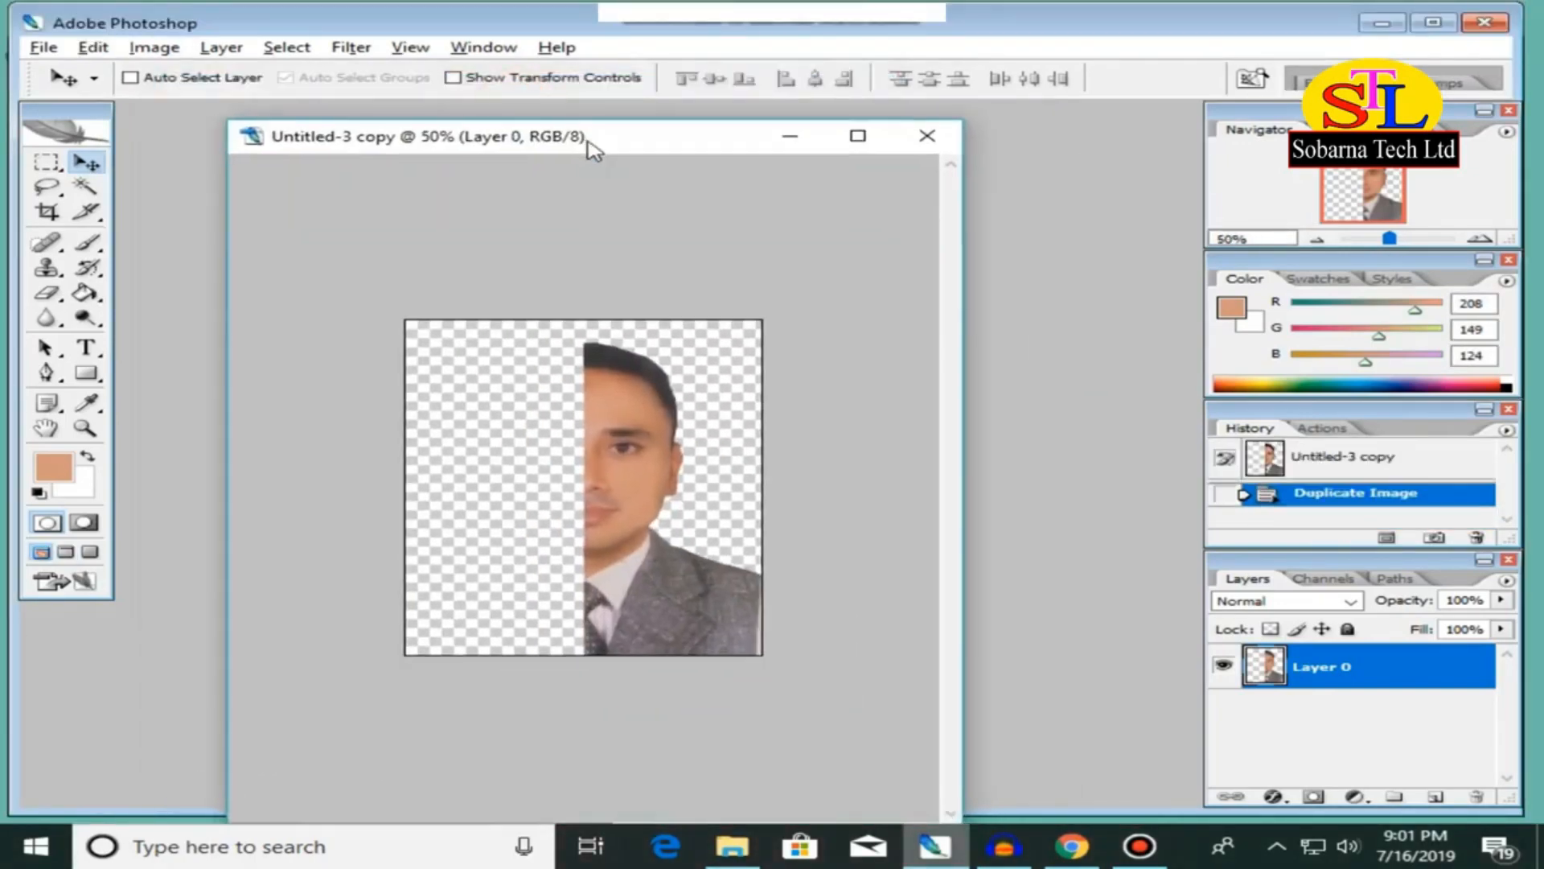
pyautogui.click(925, 134)
pyautogui.click(789, 328)
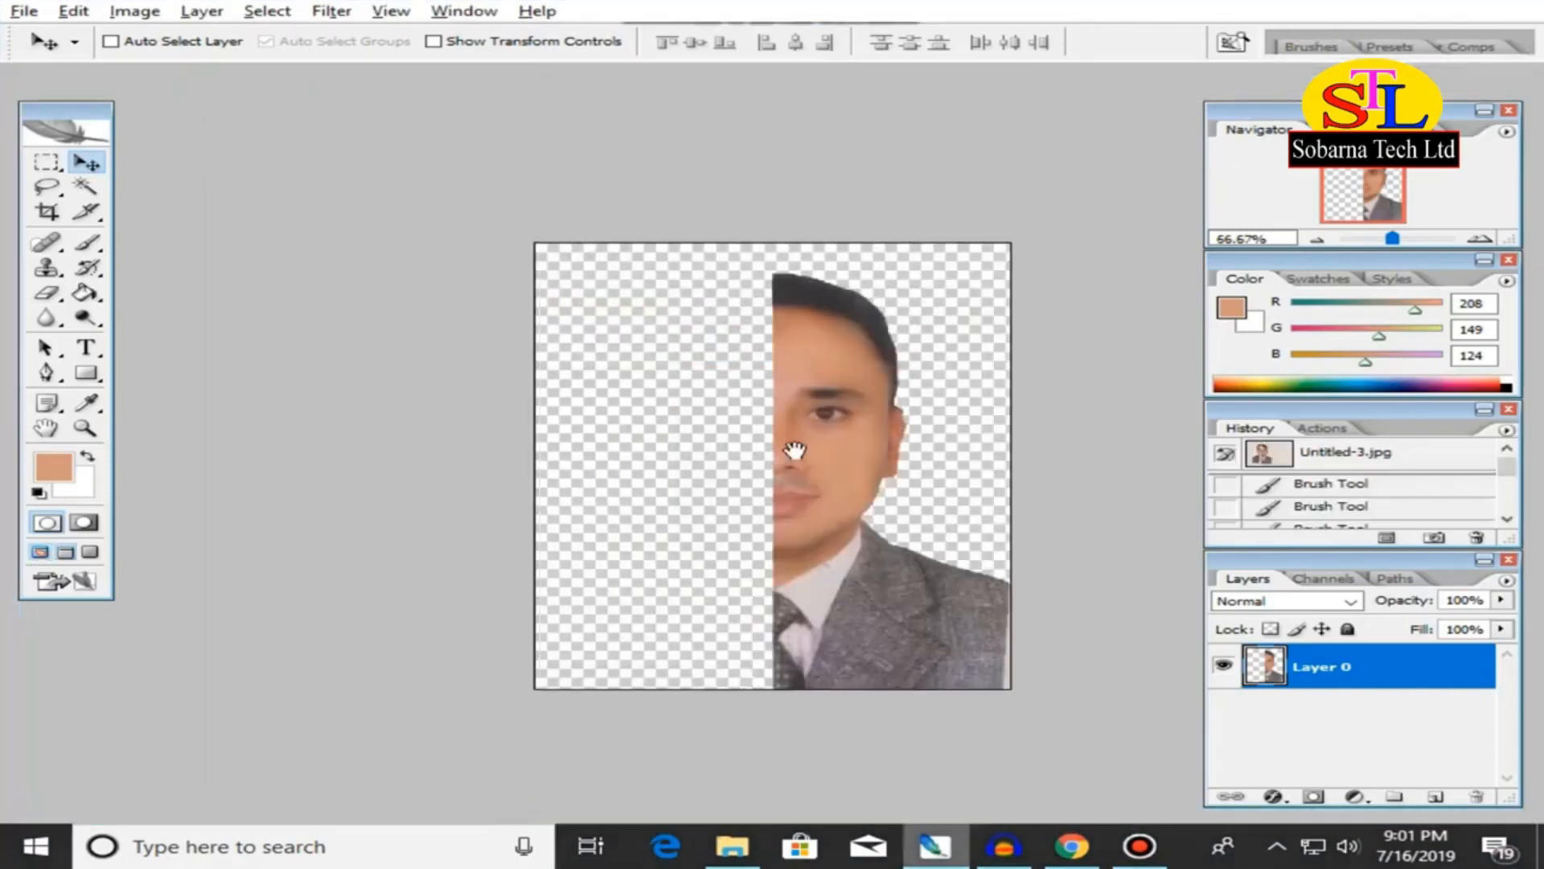
# Duplicate the half-portrait layer, move the copy onto the empty half of the canvas and keep the copy selected.
pyautogui.moveTo(795, 450); pyautogui.dragTo(467, 402)
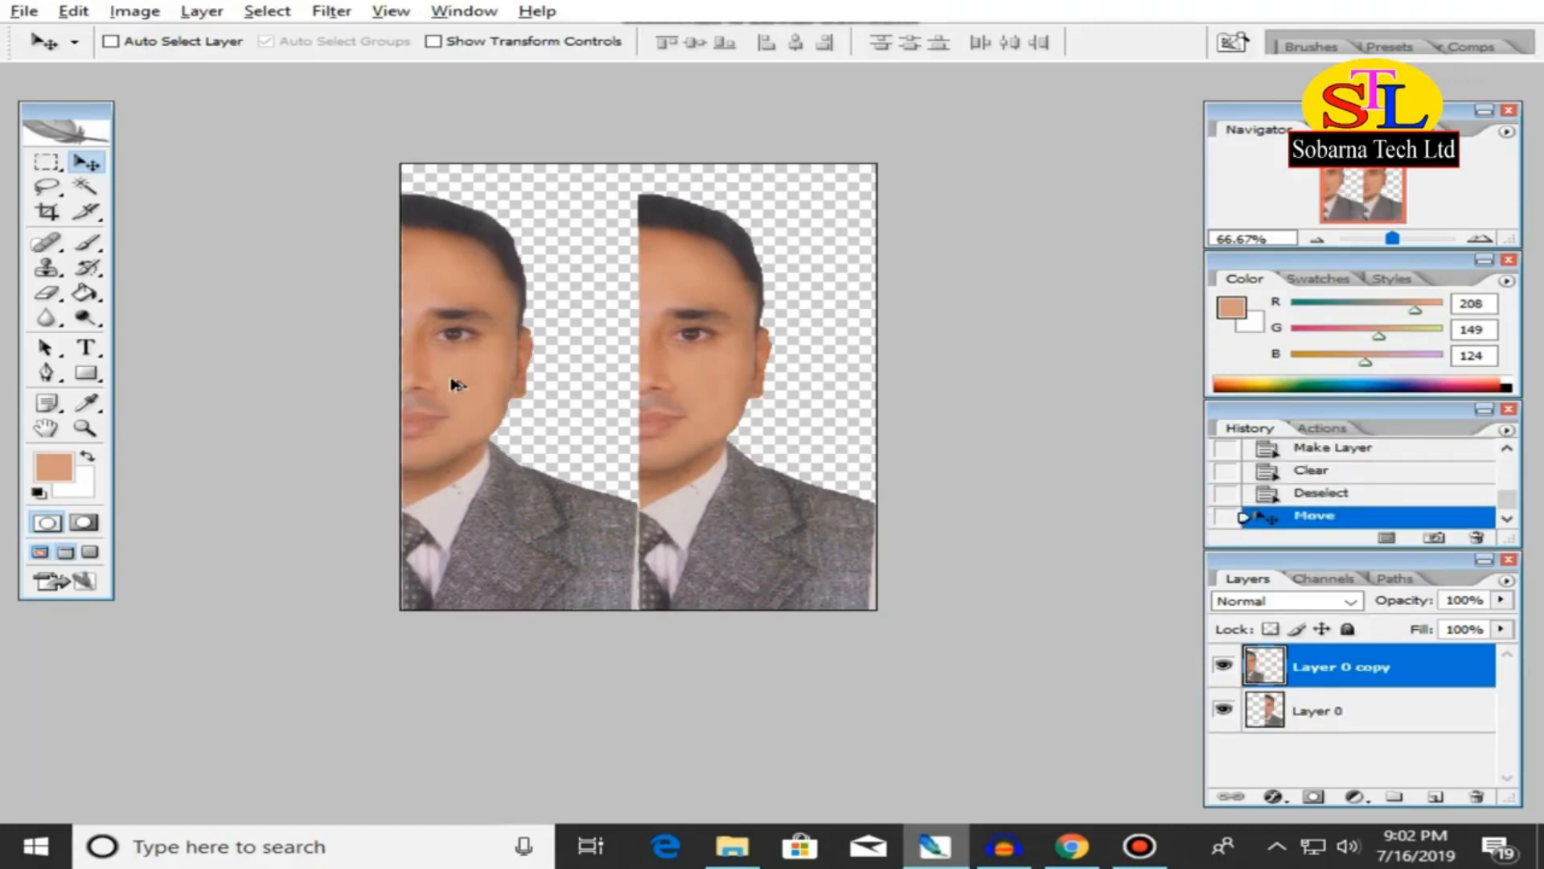
pyautogui.click(1373, 715)
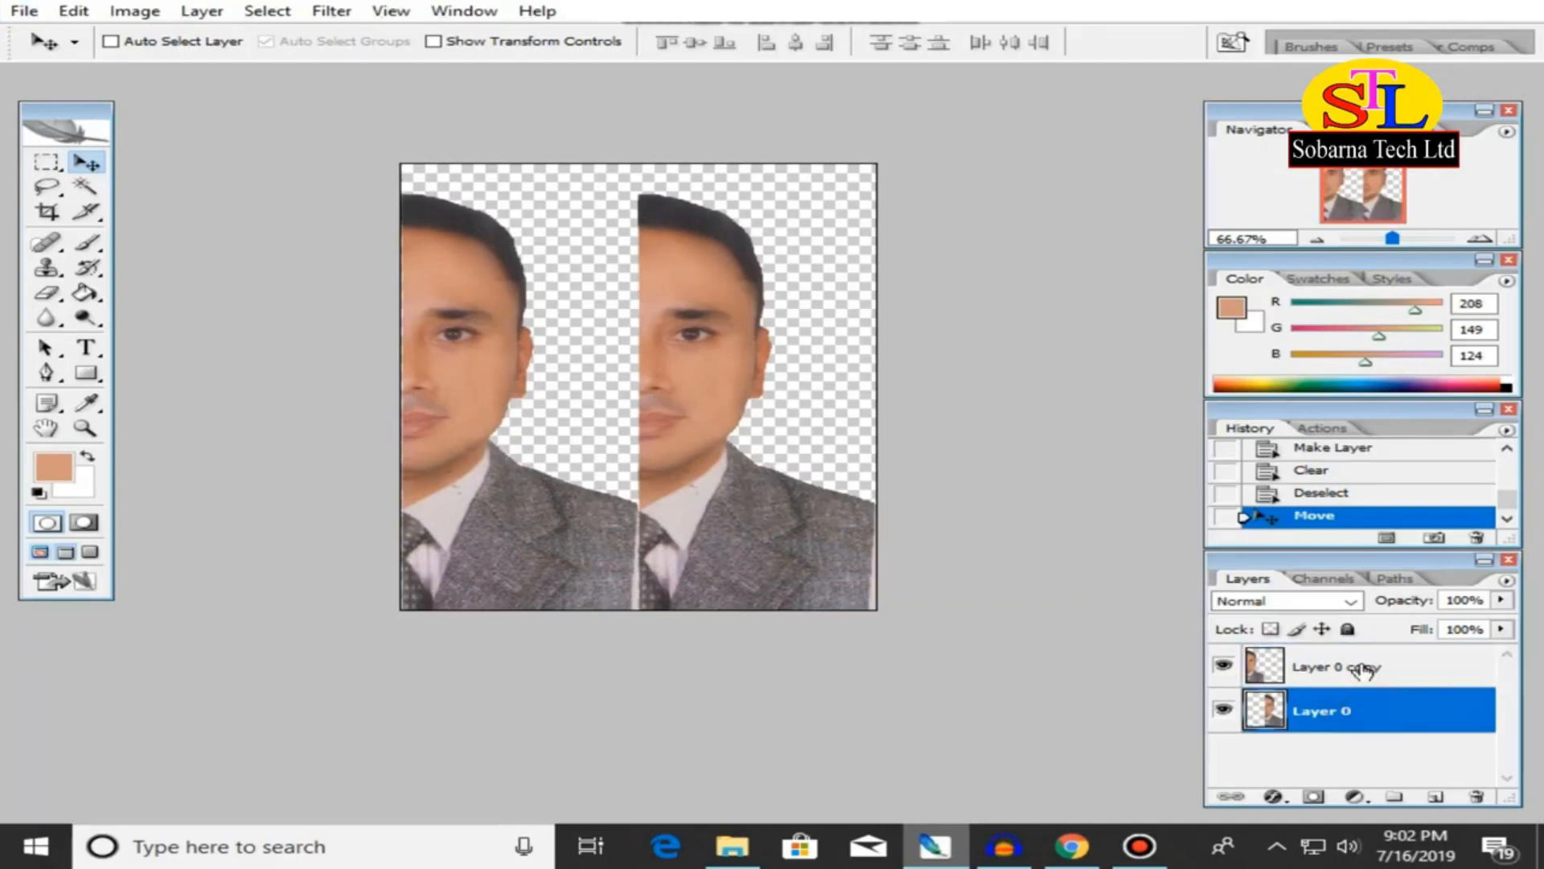
pyautogui.click(1364, 672)
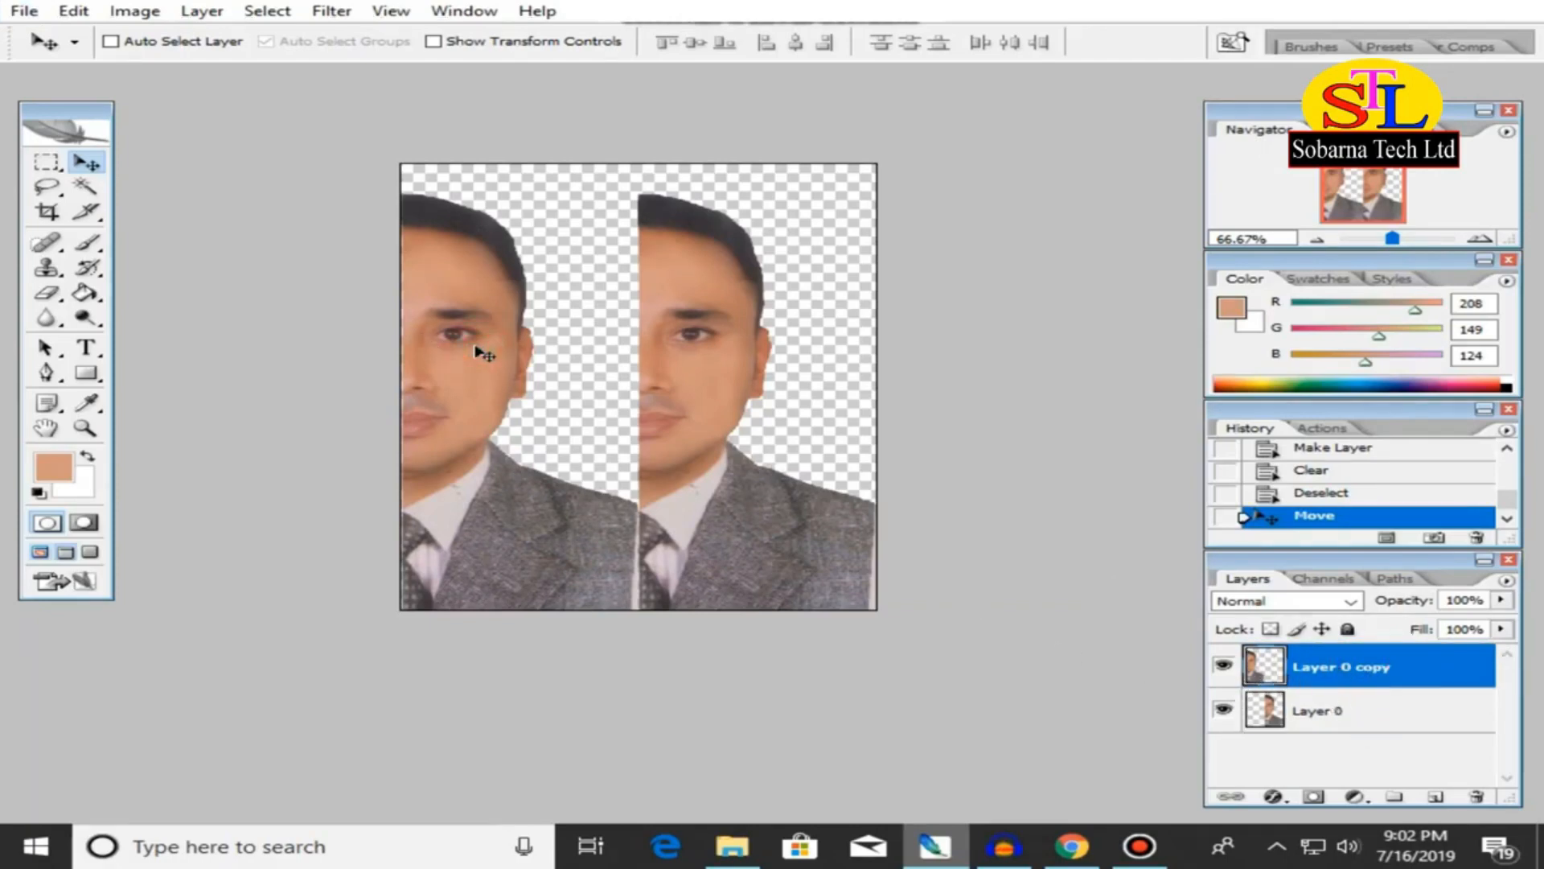
# Flip the portrait copy horizontally to -100% width and align it against the other half along the face's centre line.
pyautogui.hotkey('ctrl', 't')
pyautogui.moveTo(639, 405); pyautogui.dragTo(248, 405)
pyautogui.moveTo(371, 375); pyautogui.dragTo(640, 405)
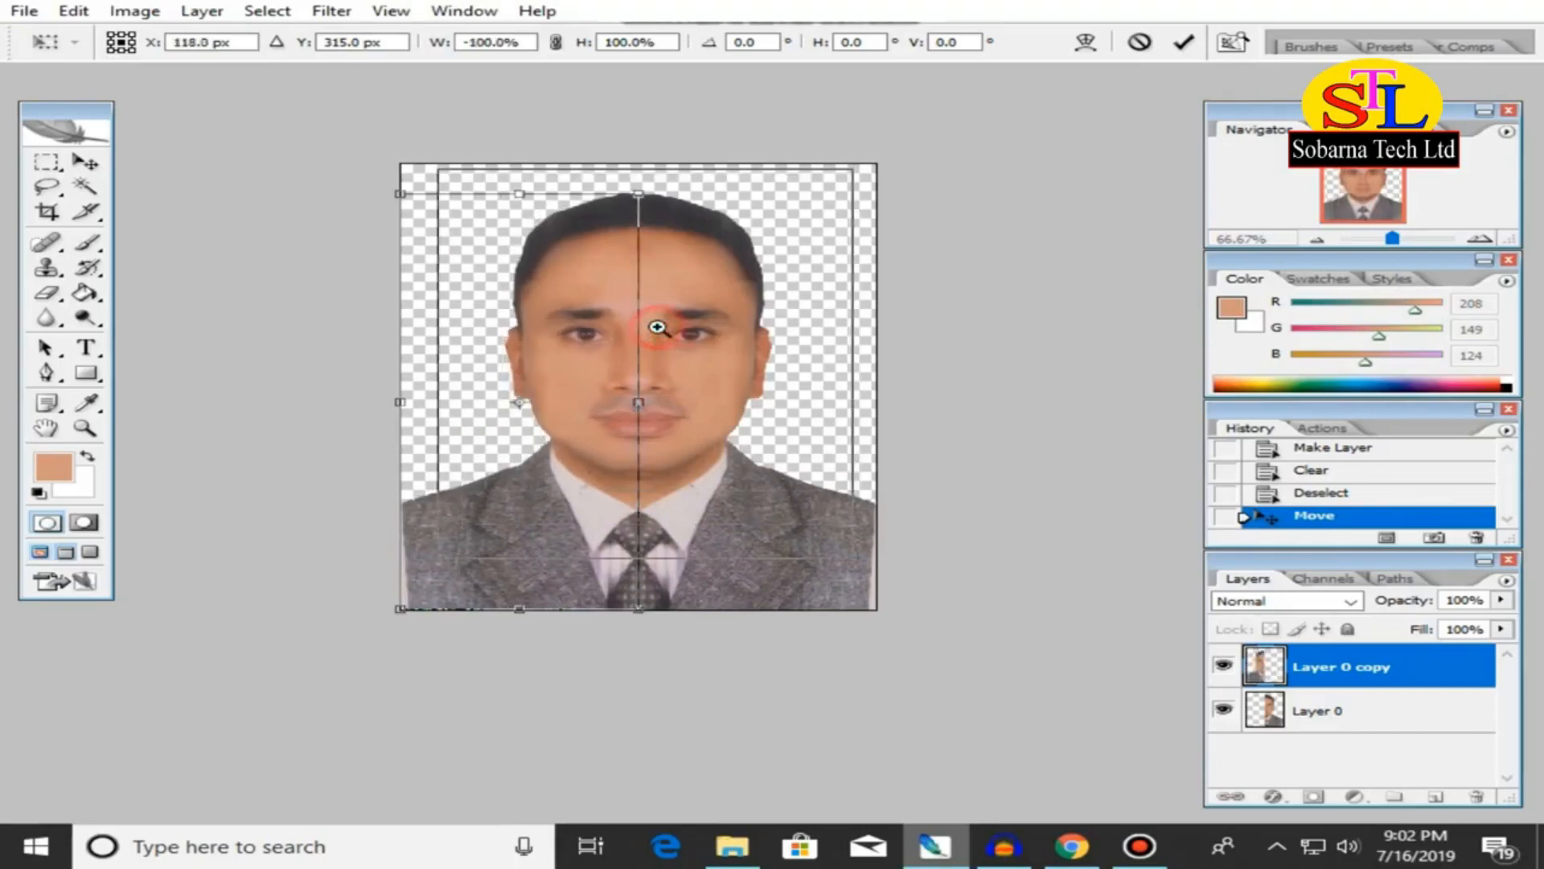
pyautogui.hotkey('ctrl', '+')
pyautogui.press('Return')
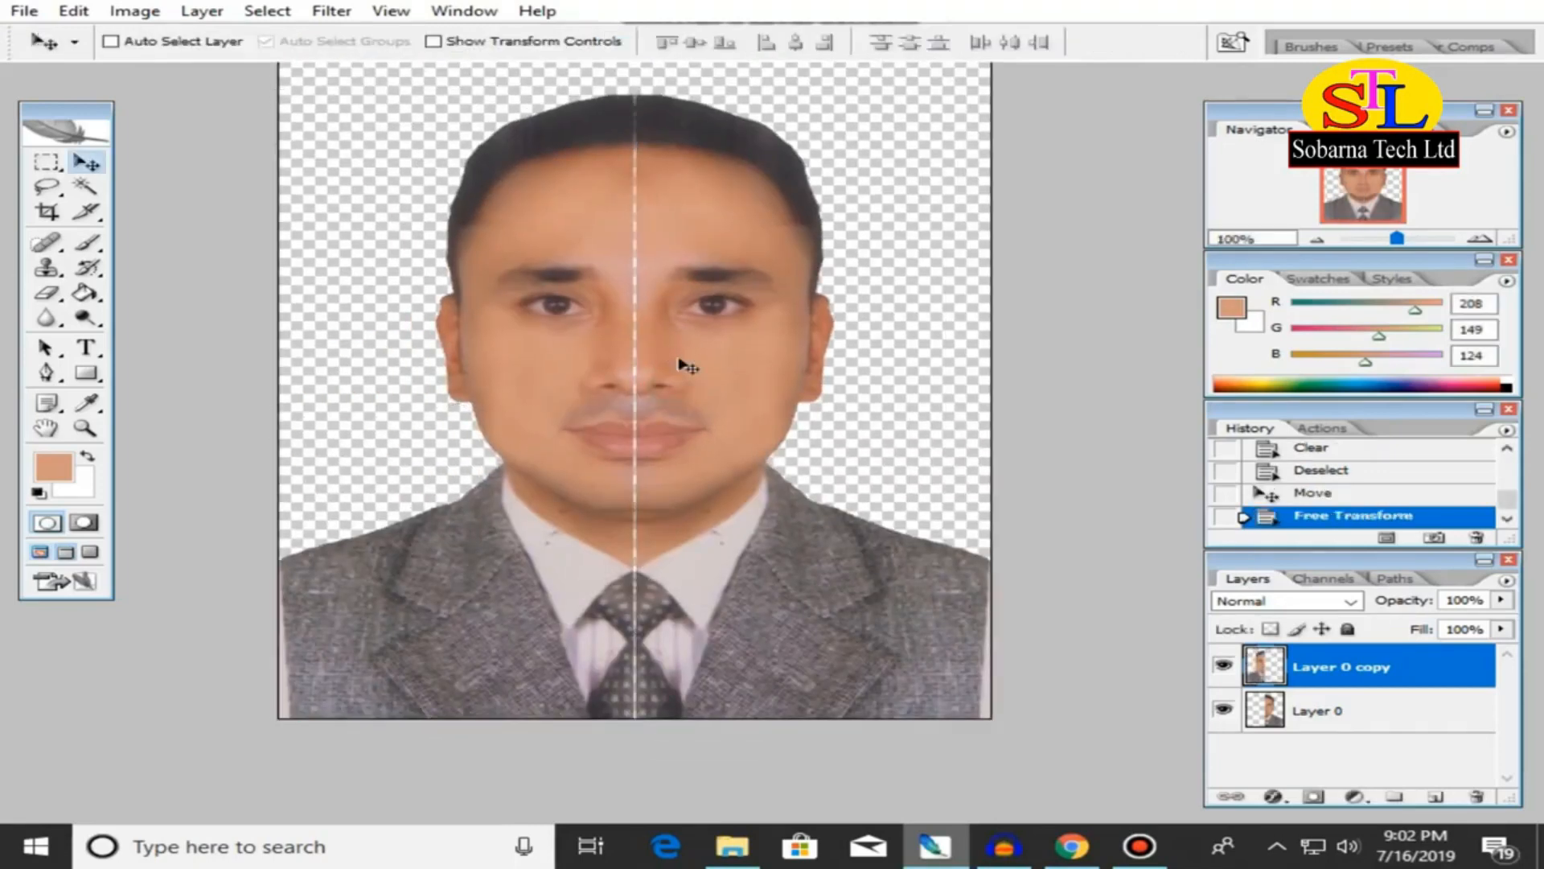
# Nudge the mirrored half slightly to the right to close the gap along the centre seam.
pyautogui.keyDown('ctrl'); pyautogui.click(611, 275); pyautogui.keyUp('ctrl')
pyautogui.press('Right')
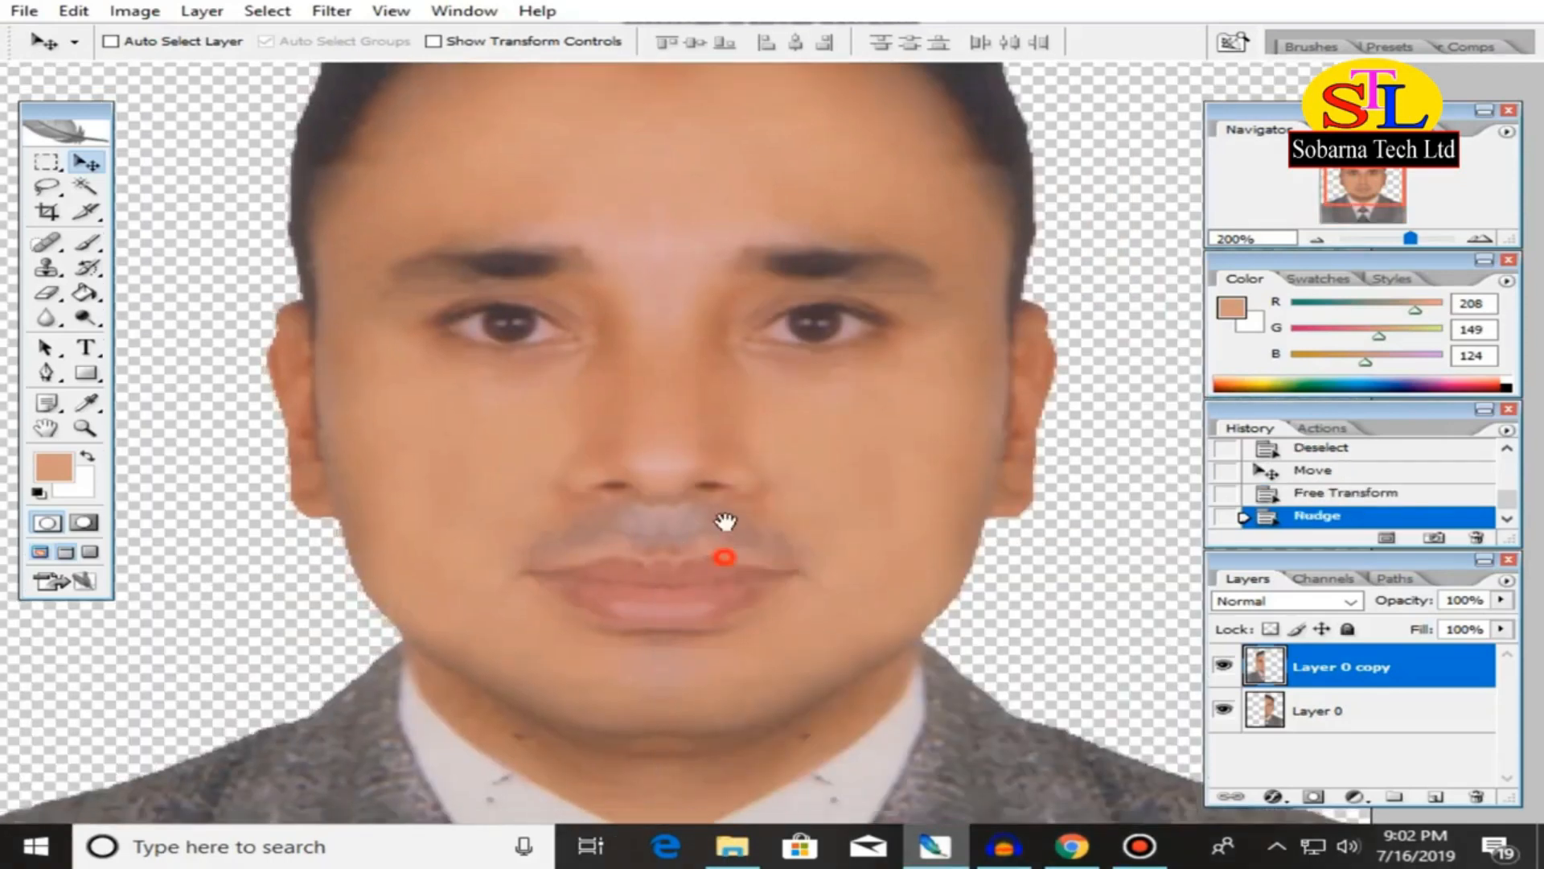
pyautogui.keyDown('ctrl'); pyautogui.keyDown('alt'); pyautogui.click(734, 460); pyautogui.keyUp('alt'); pyautogui.keyUp('ctrl')
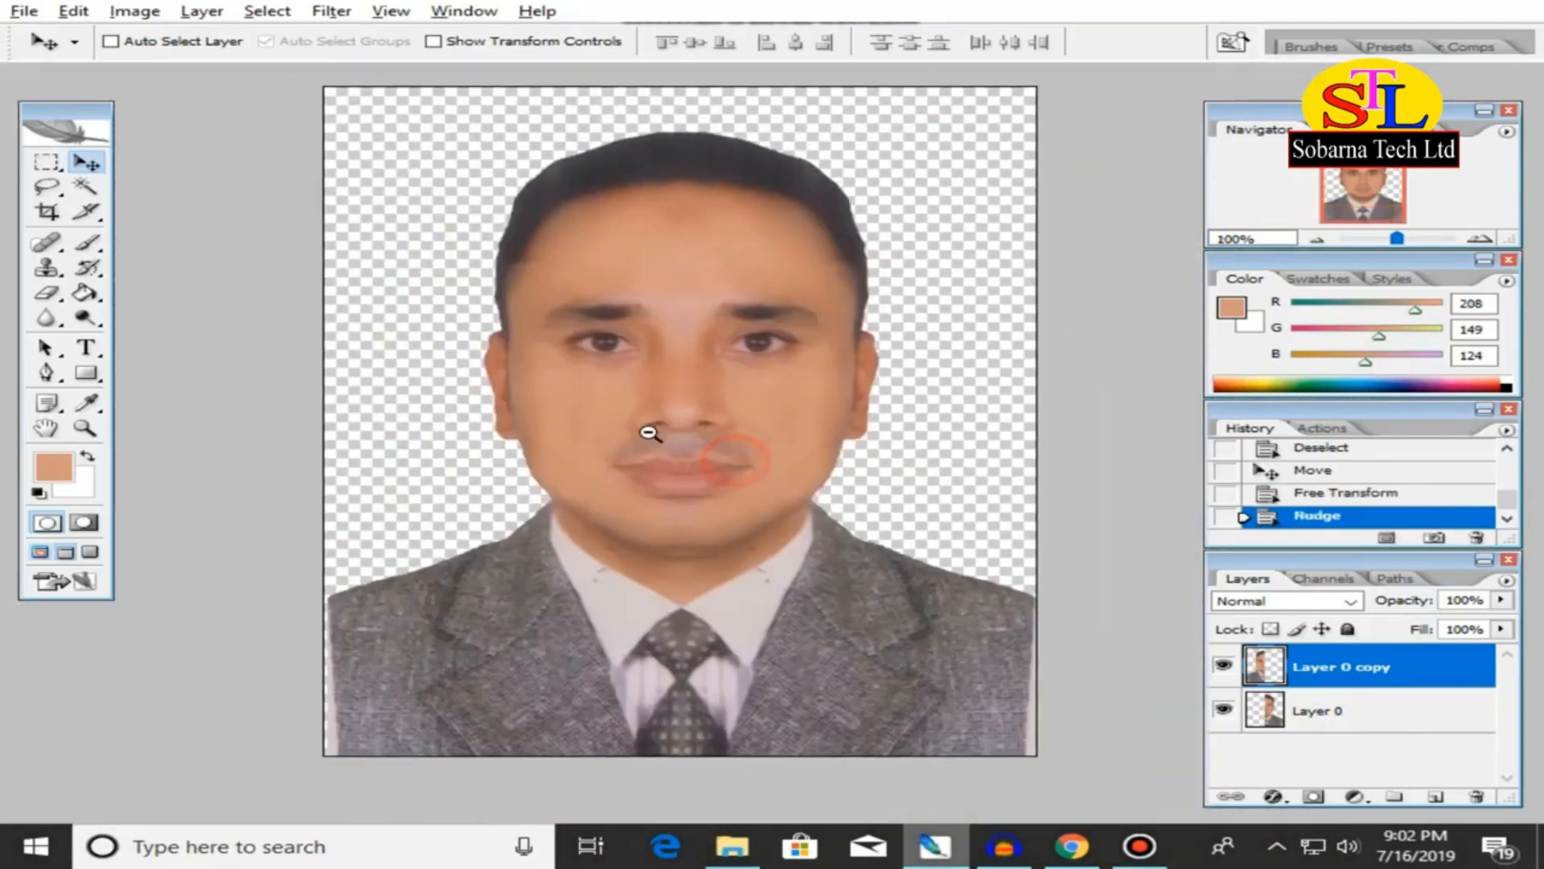
pyautogui.keyDown('ctrl'); pyautogui.keyDown('alt'); pyautogui.click(685, 436); pyautogui.keyUp('alt'); pyautogui.keyUp('ctrl')
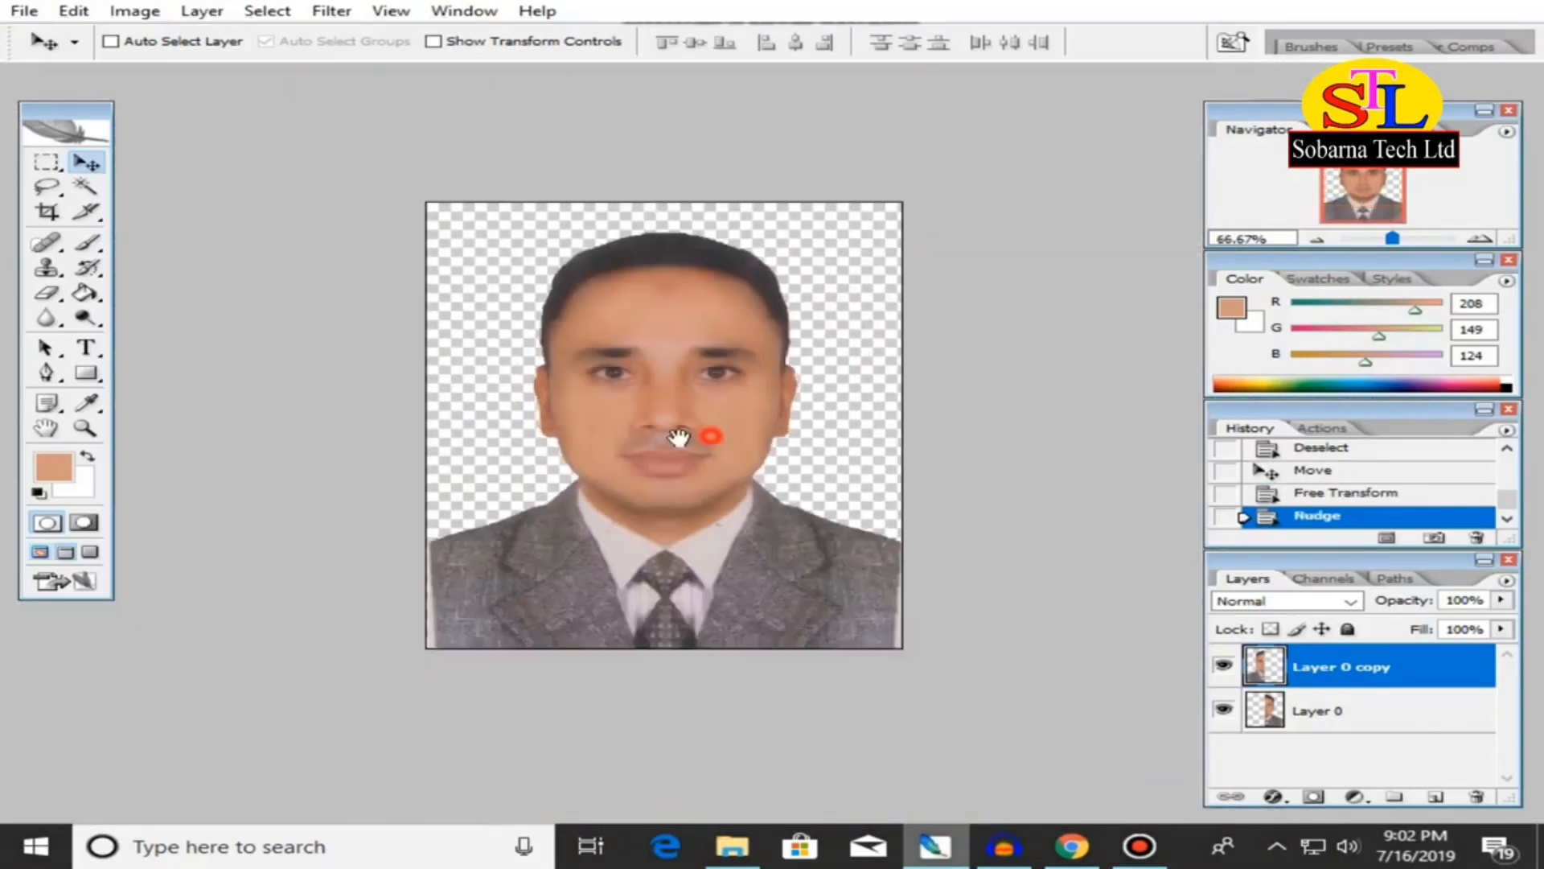
pyautogui.keyDown('ctrl'); pyautogui.click(586, 394); pyautogui.keyUp('ctrl')
pyautogui.keyDown('ctrl'); pyautogui.keyDown('alt'); pyautogui.click(618, 442); pyautogui.keyUp('alt'); pyautogui.keyUp('ctrl')
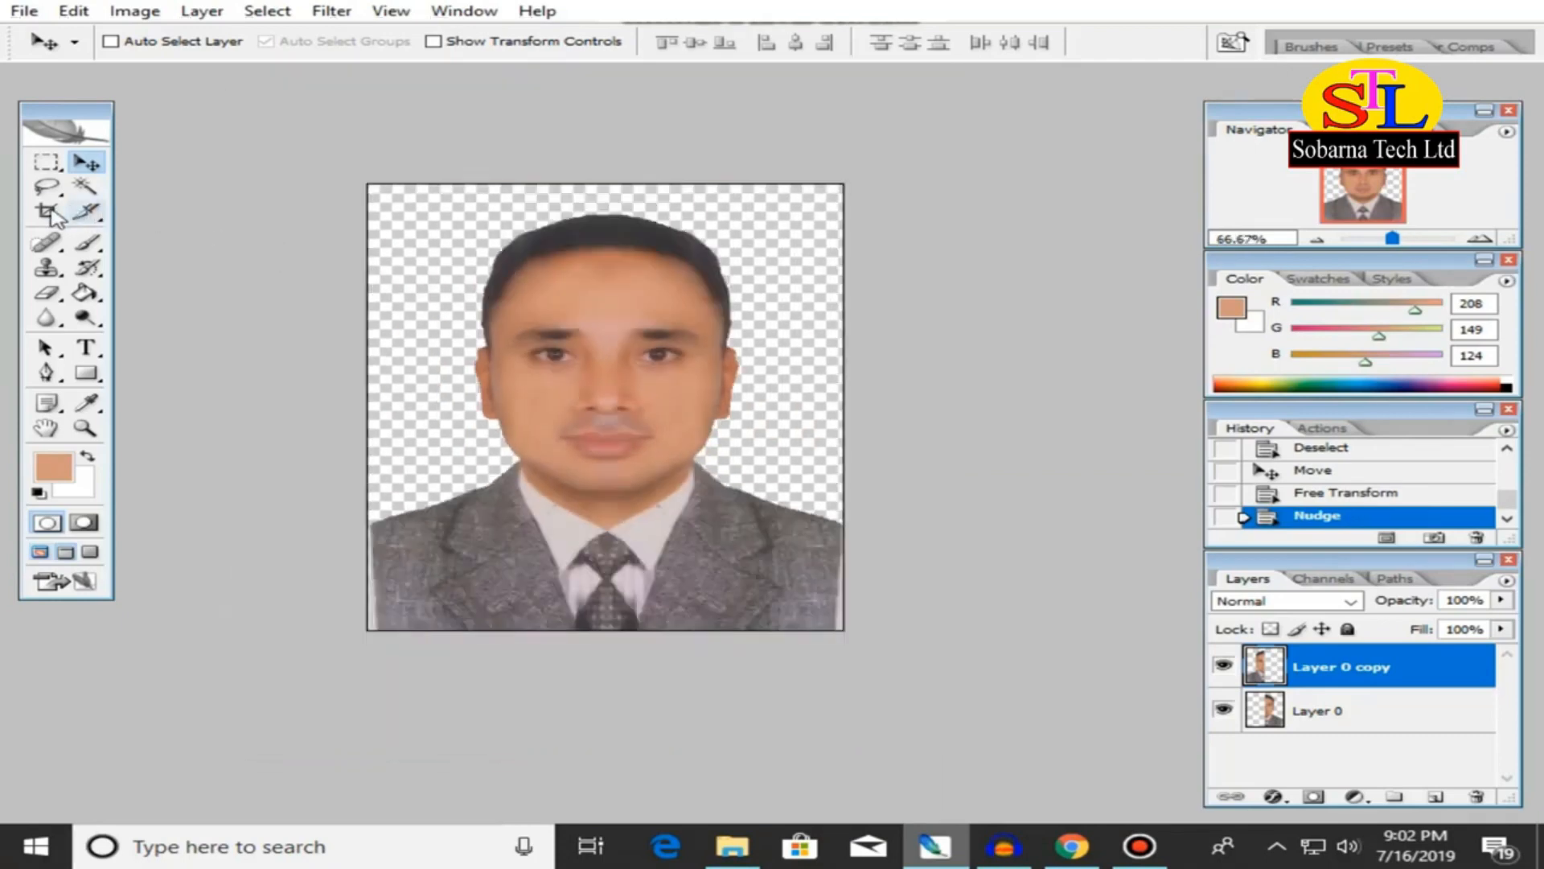
# Crop the joined portrait to 40 × 50 mm at 300 pixels/inch, trimming a thin margin off every edge.
pyautogui.click(48, 212)
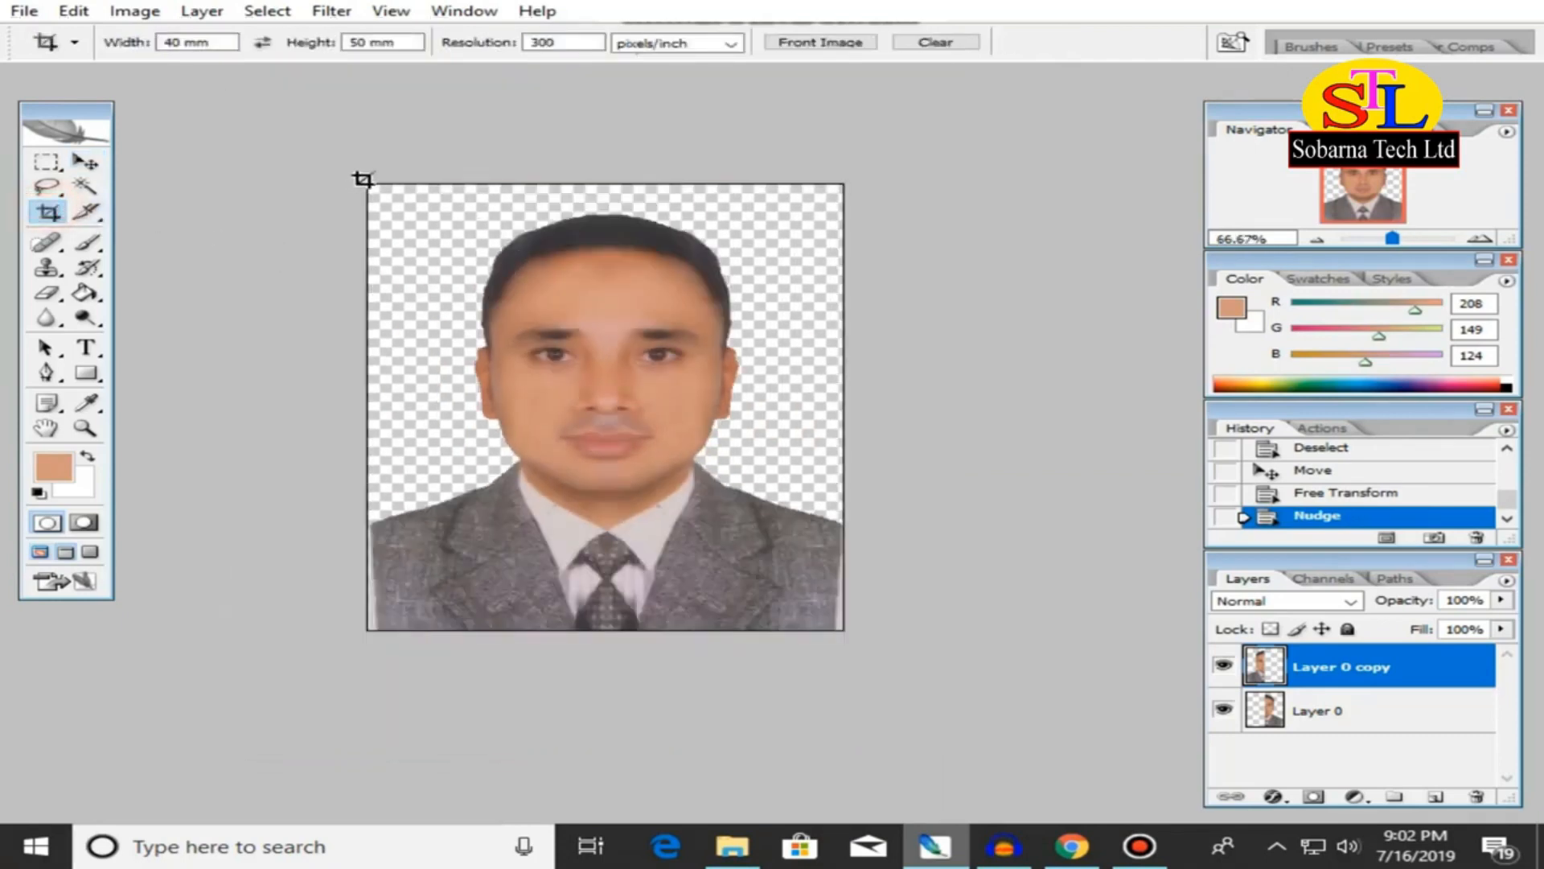
pyautogui.moveTo(367, 184); pyautogui.dragTo(837, 613)
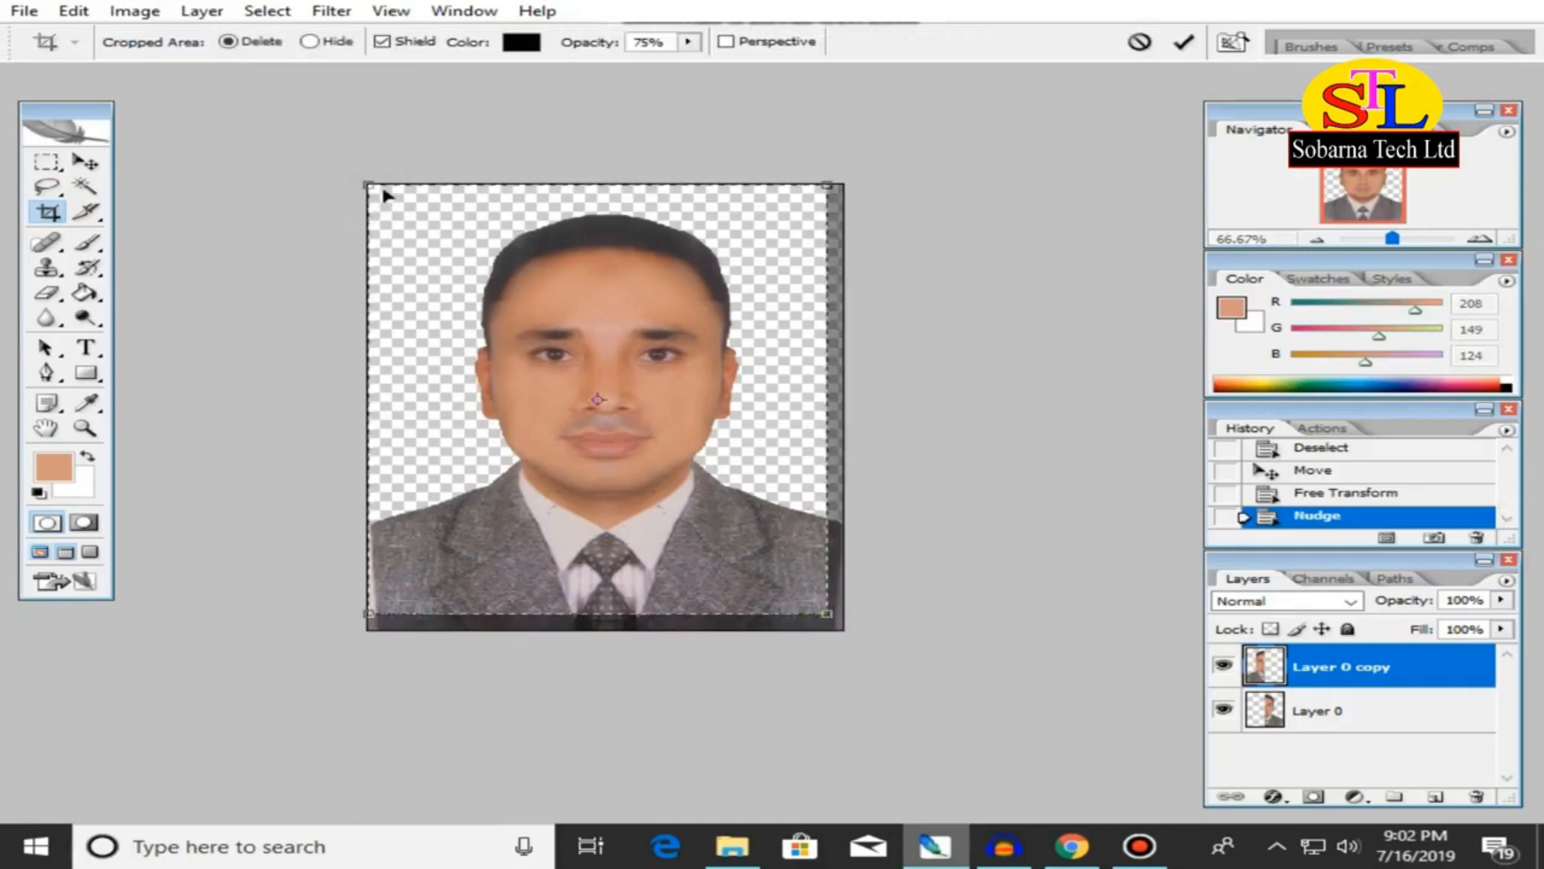
pyautogui.moveTo(369, 185); pyautogui.dragTo(377, 192)
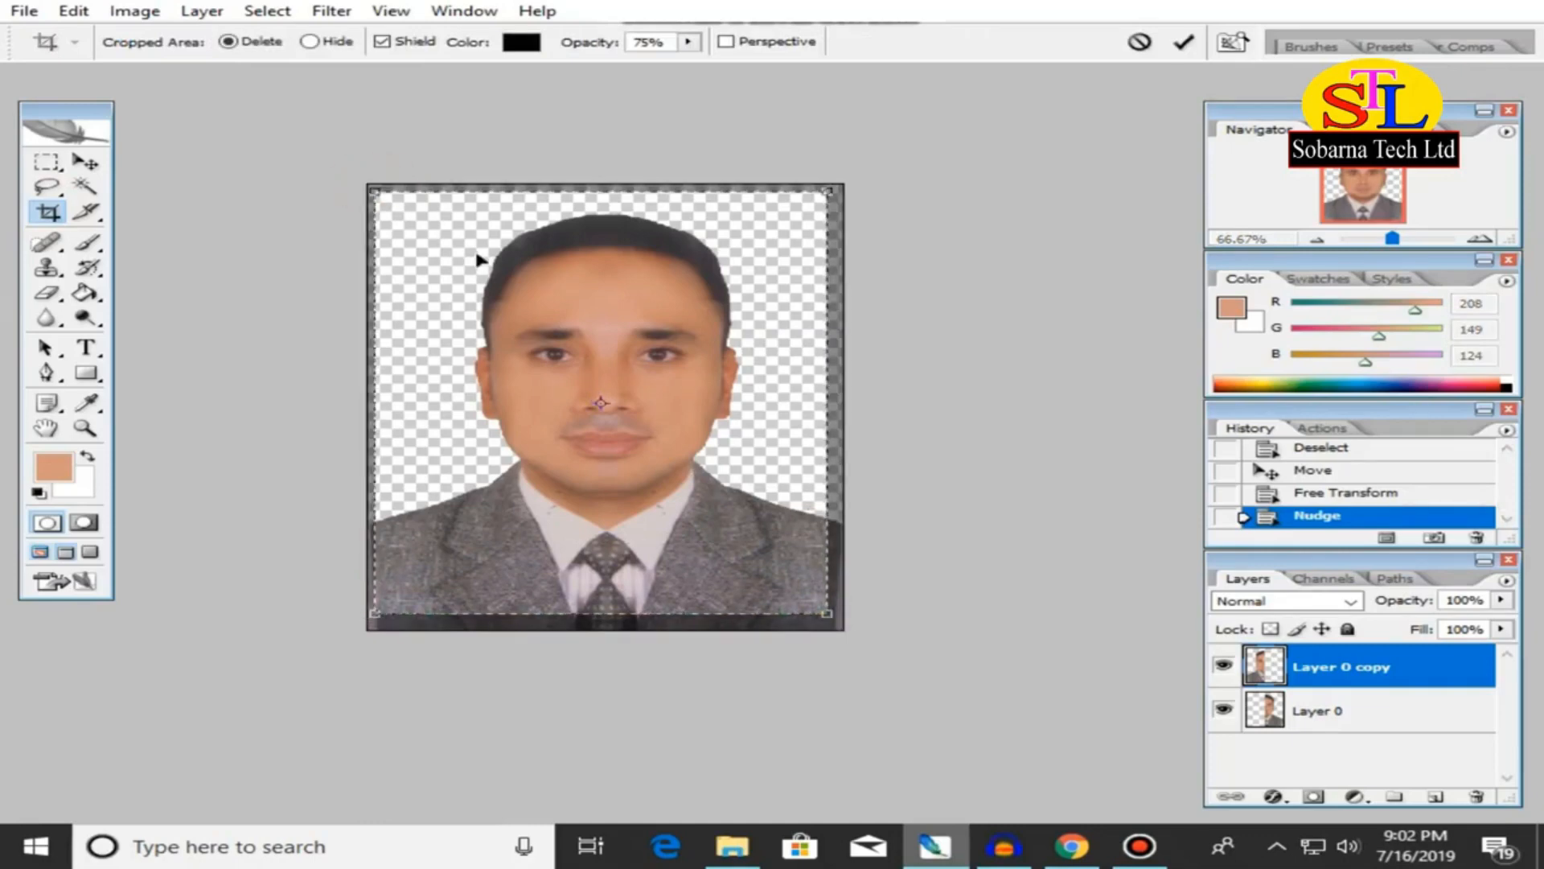
pyautogui.press('Right')
pyautogui.press('Right')
pyautogui.press('Right')
pyautogui.press('Right')
pyautogui.press('Right')
pyautogui.press('Left')
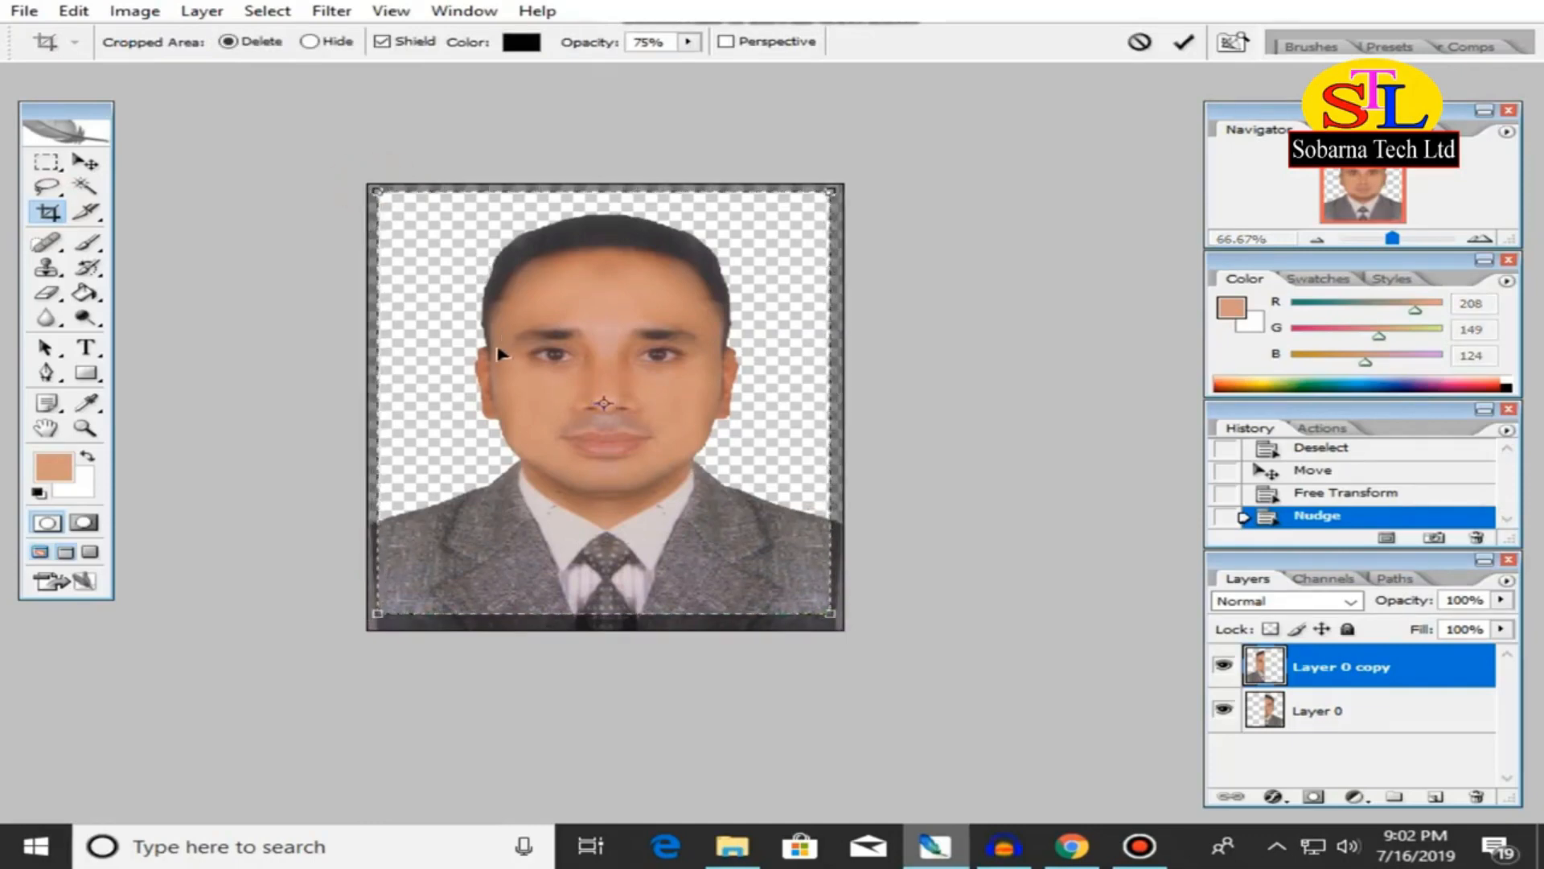
pyautogui.press('Return')
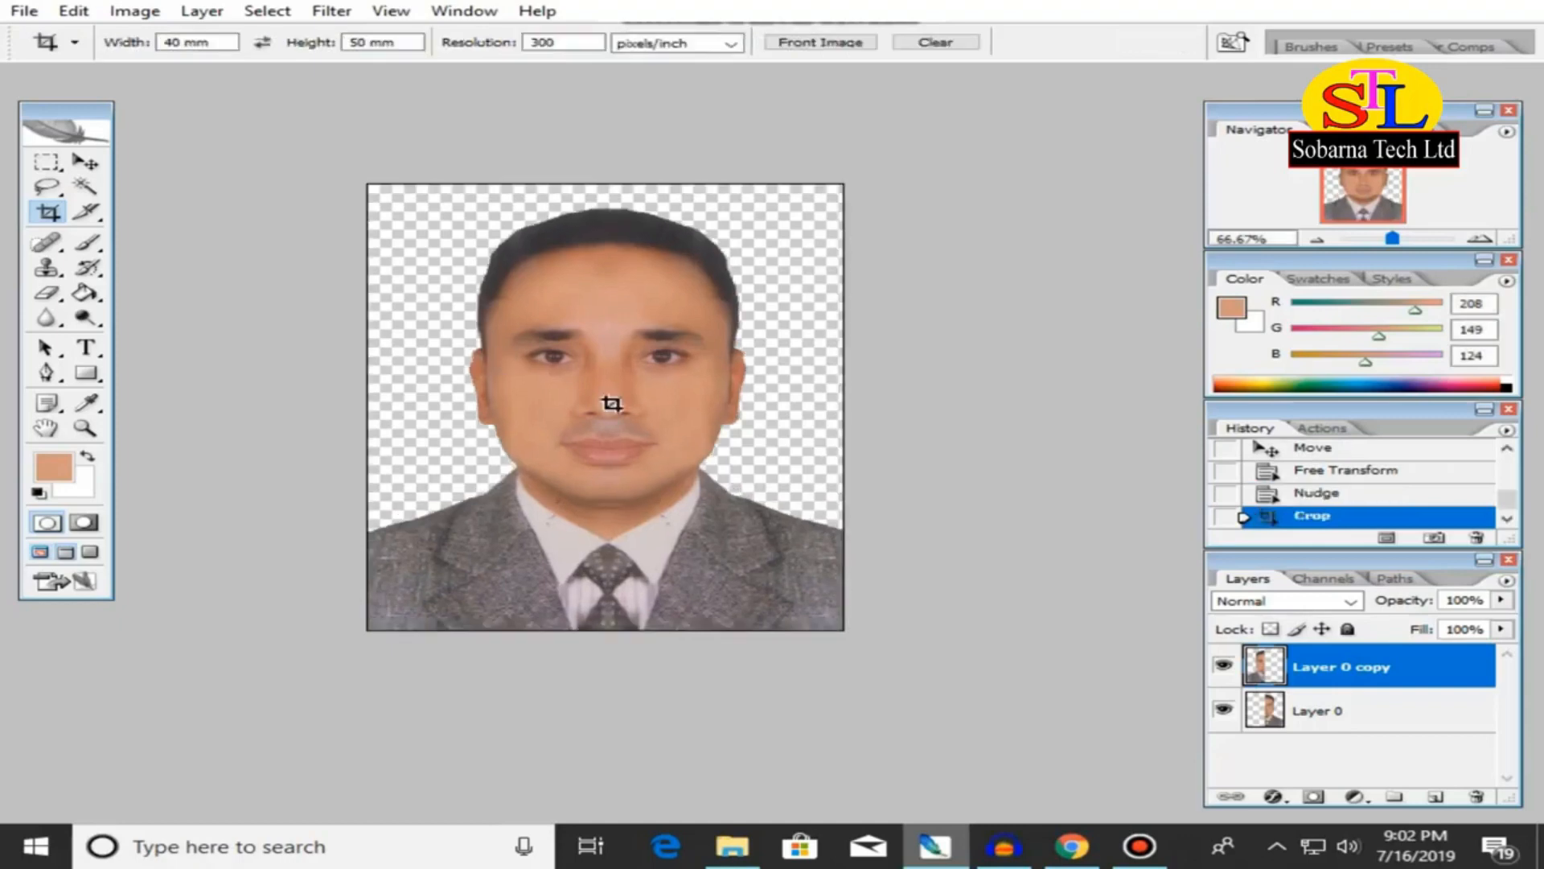
# Close the faint seam down the cropped face by nudging the mirrored layer one more step to the right.
pyautogui.press('space')
pyautogui.moveTo(644, 413); pyautogui.dragTo(625, 399)
pyautogui.keyDown('ctrl'); pyautogui.click(605, 307); pyautogui.keyUp('ctrl')
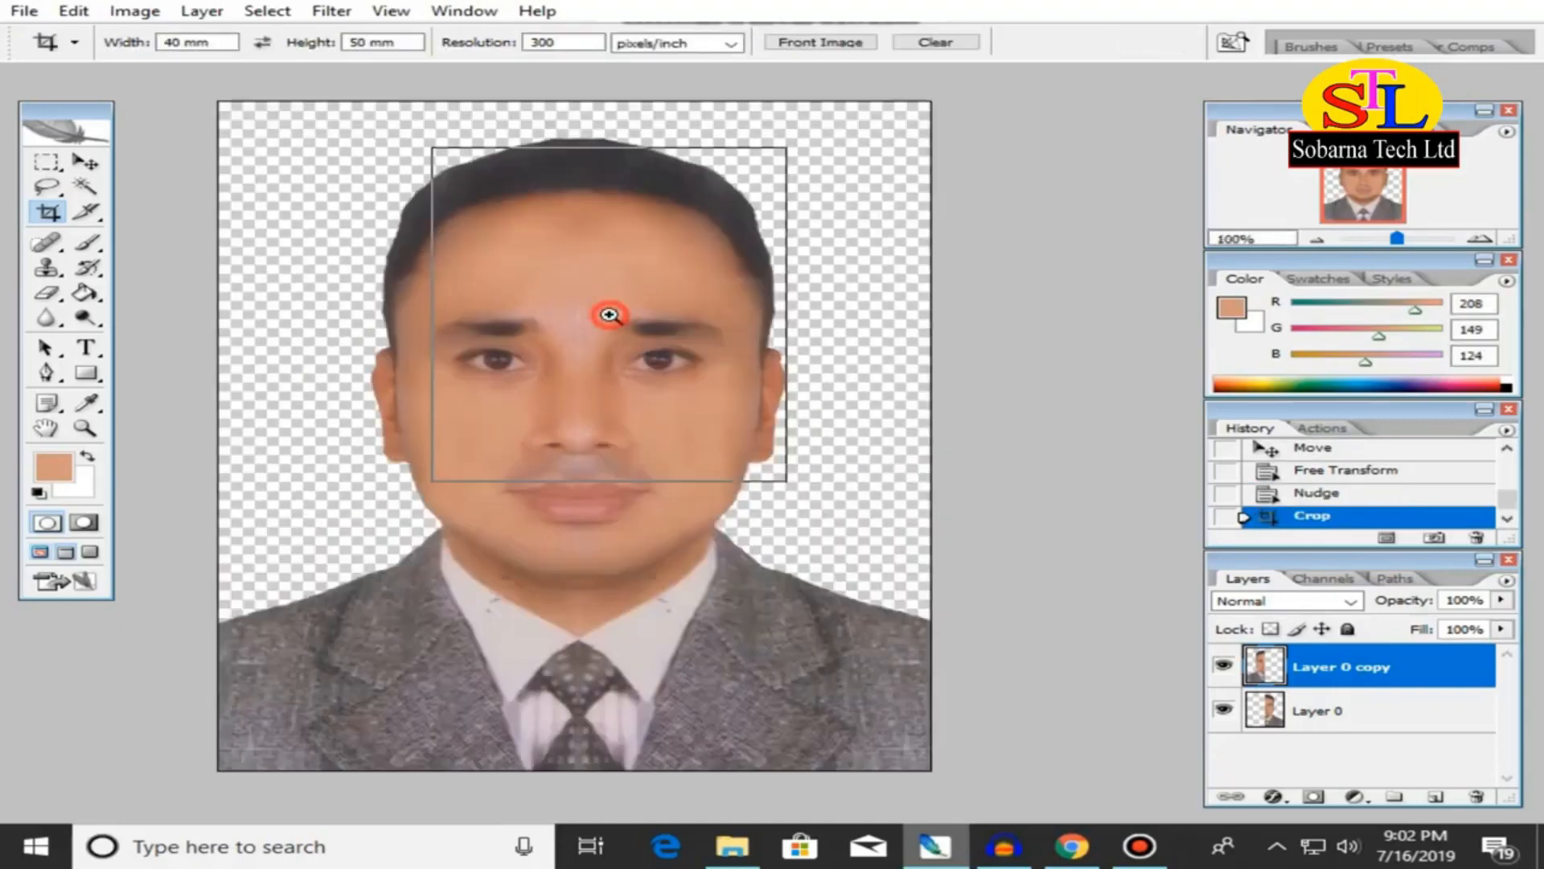
pyautogui.keyDown('ctrl'); pyautogui.click(607, 312); pyautogui.keyUp('ctrl')
pyautogui.click(84, 161)
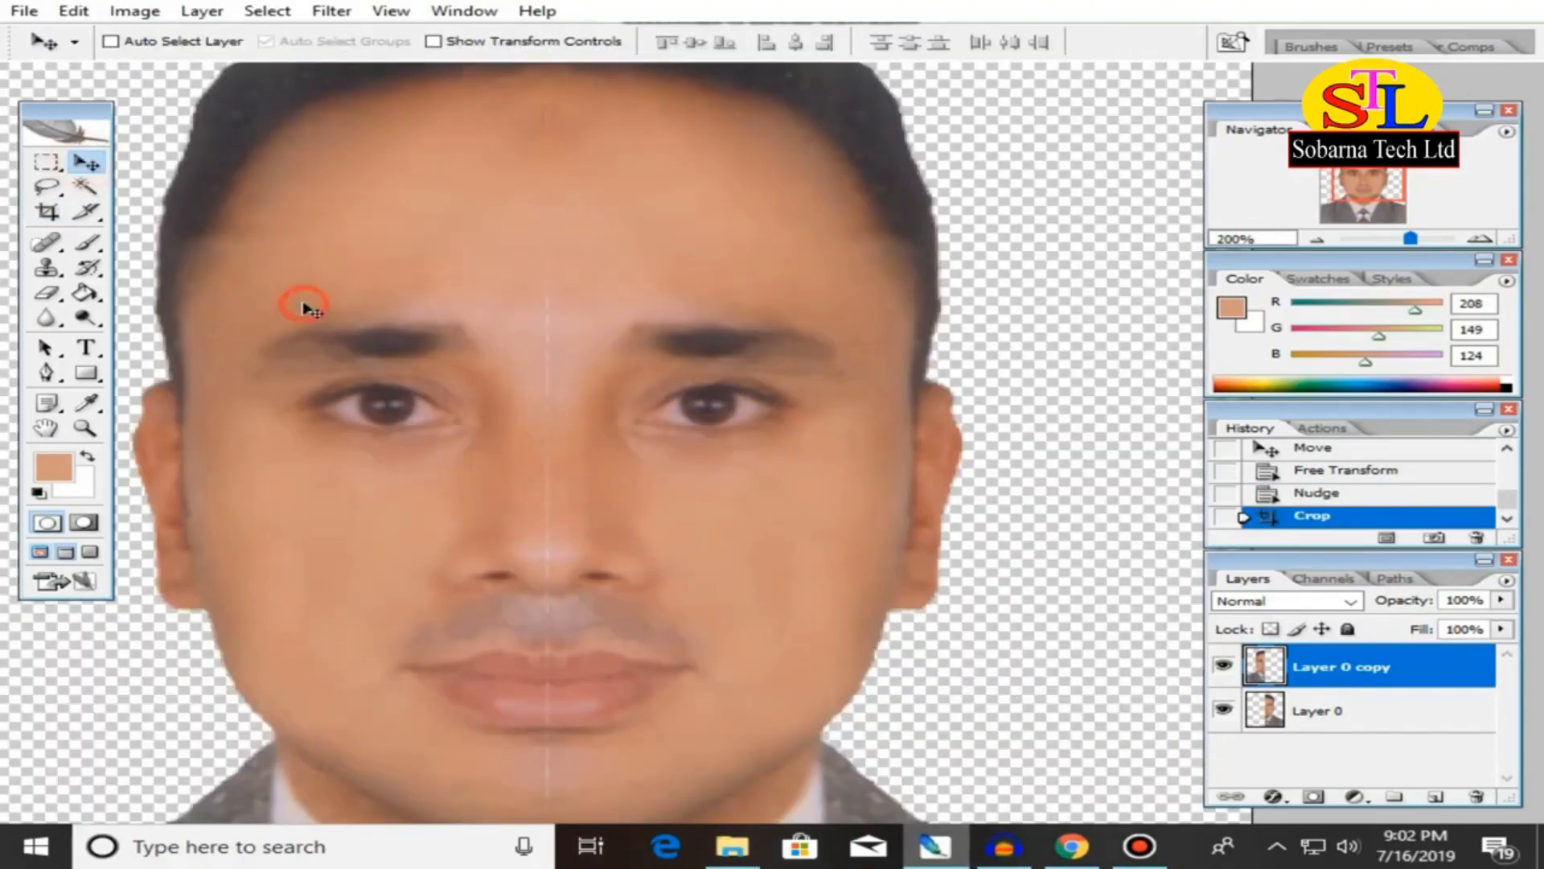
pyautogui.press('Right')
pyautogui.moveTo(583, 393); pyautogui.dragTo(613, 335)
pyautogui.keyDown('alt'); pyautogui.click(614, 334); pyautogui.keyUp('alt')
pyautogui.keyDown('alt'); pyautogui.click(616, 338); pyautogui.keyUp('alt')
pyautogui.moveTo(769, 363); pyautogui.dragTo(643, 368)
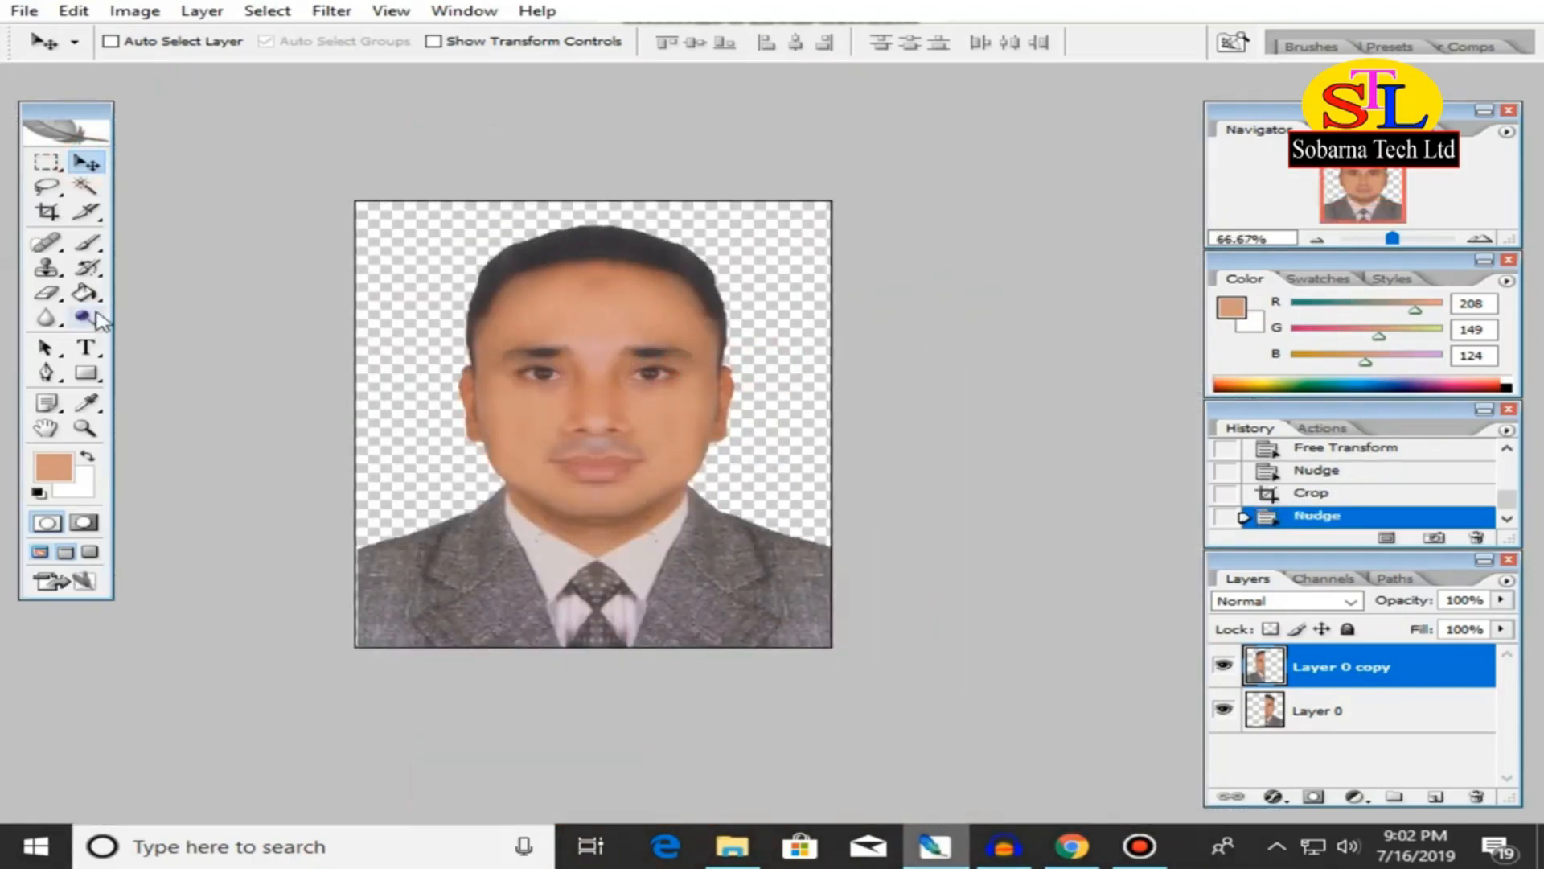
# Choose the Paint Bucket and set the foreground colour to bright blue, 005aff.
pyautogui.click(84, 292)
pyautogui.click(87, 455)
pyautogui.click(53, 466)
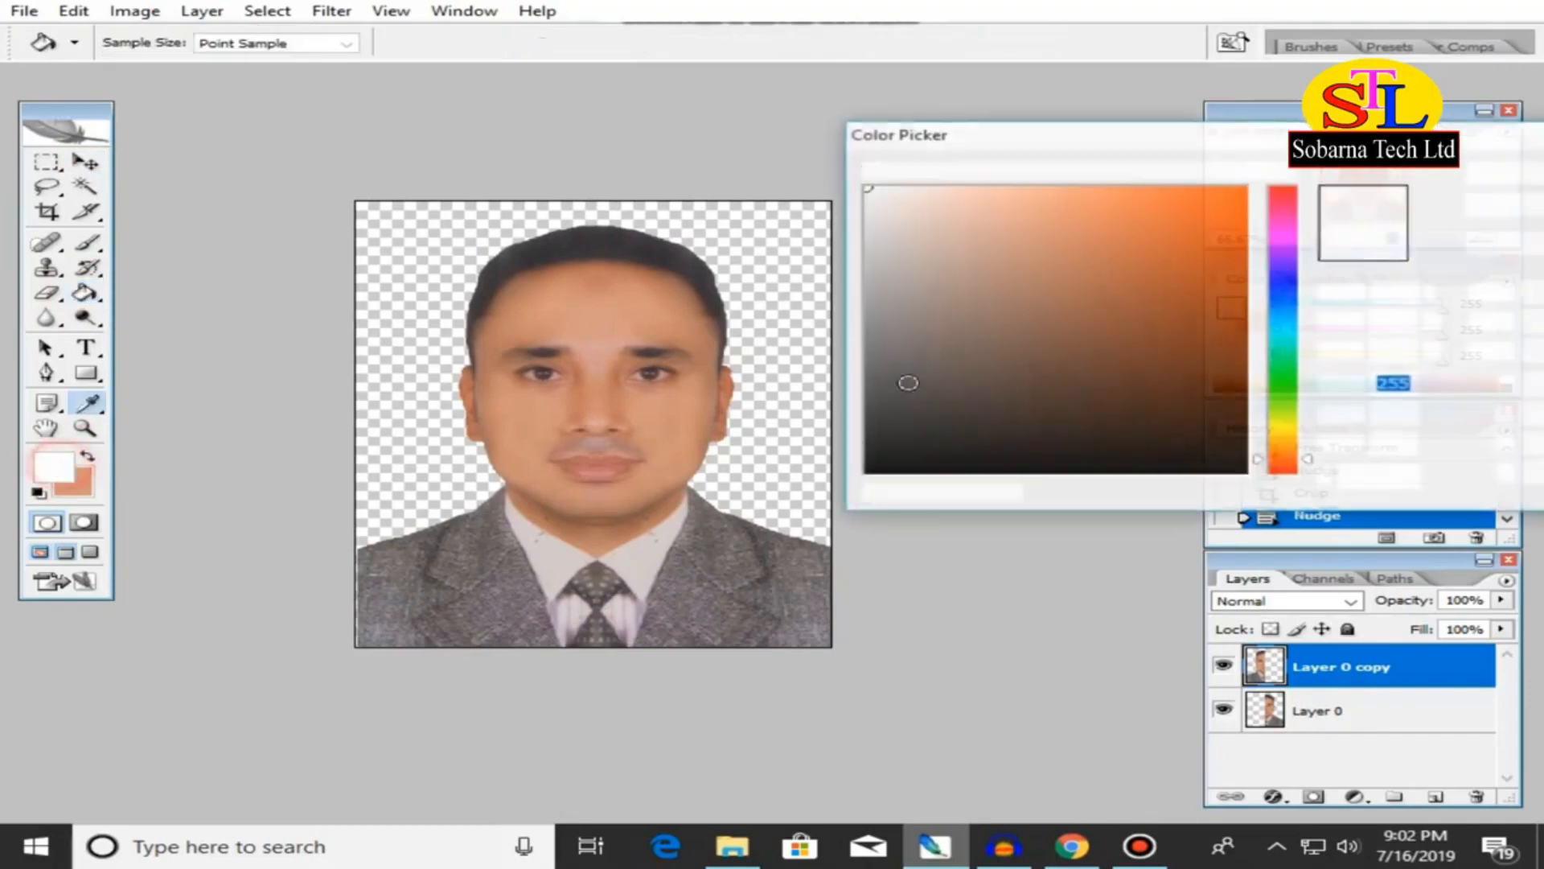
pyautogui.moveTo(1291, 296); pyautogui.dragTo(1291, 298)
pyautogui.moveTo(1211, 208); pyautogui.dragTo(1252, 185)
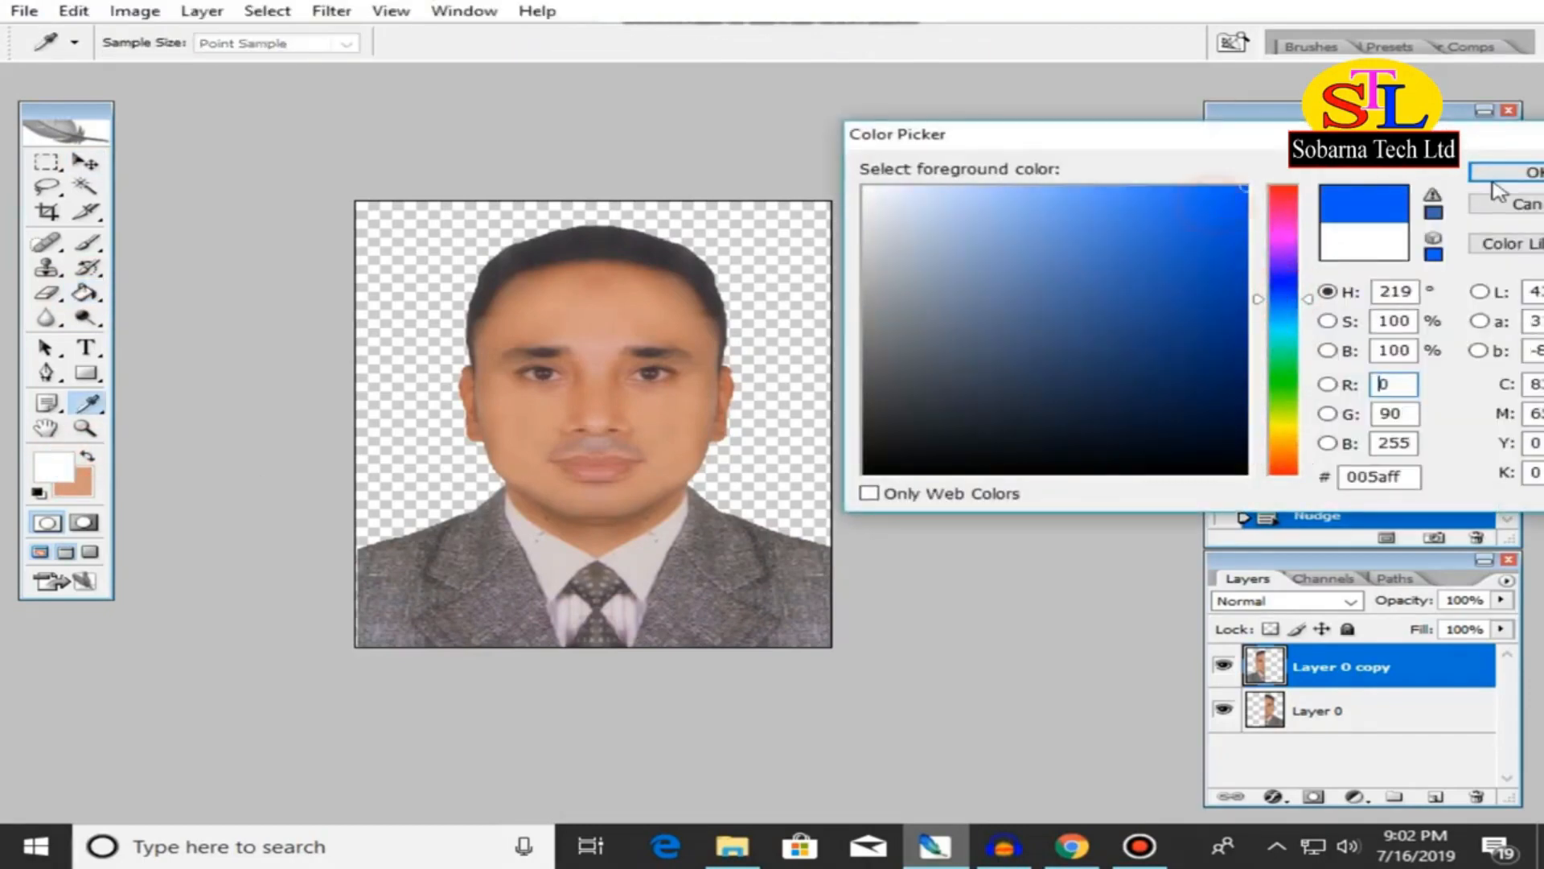
pyautogui.click(1496, 173)
# Try to fill the background with blue on the mirrored copy and on a new layer above Layer 0, undoing both fills.
pyautogui.click(745, 457)
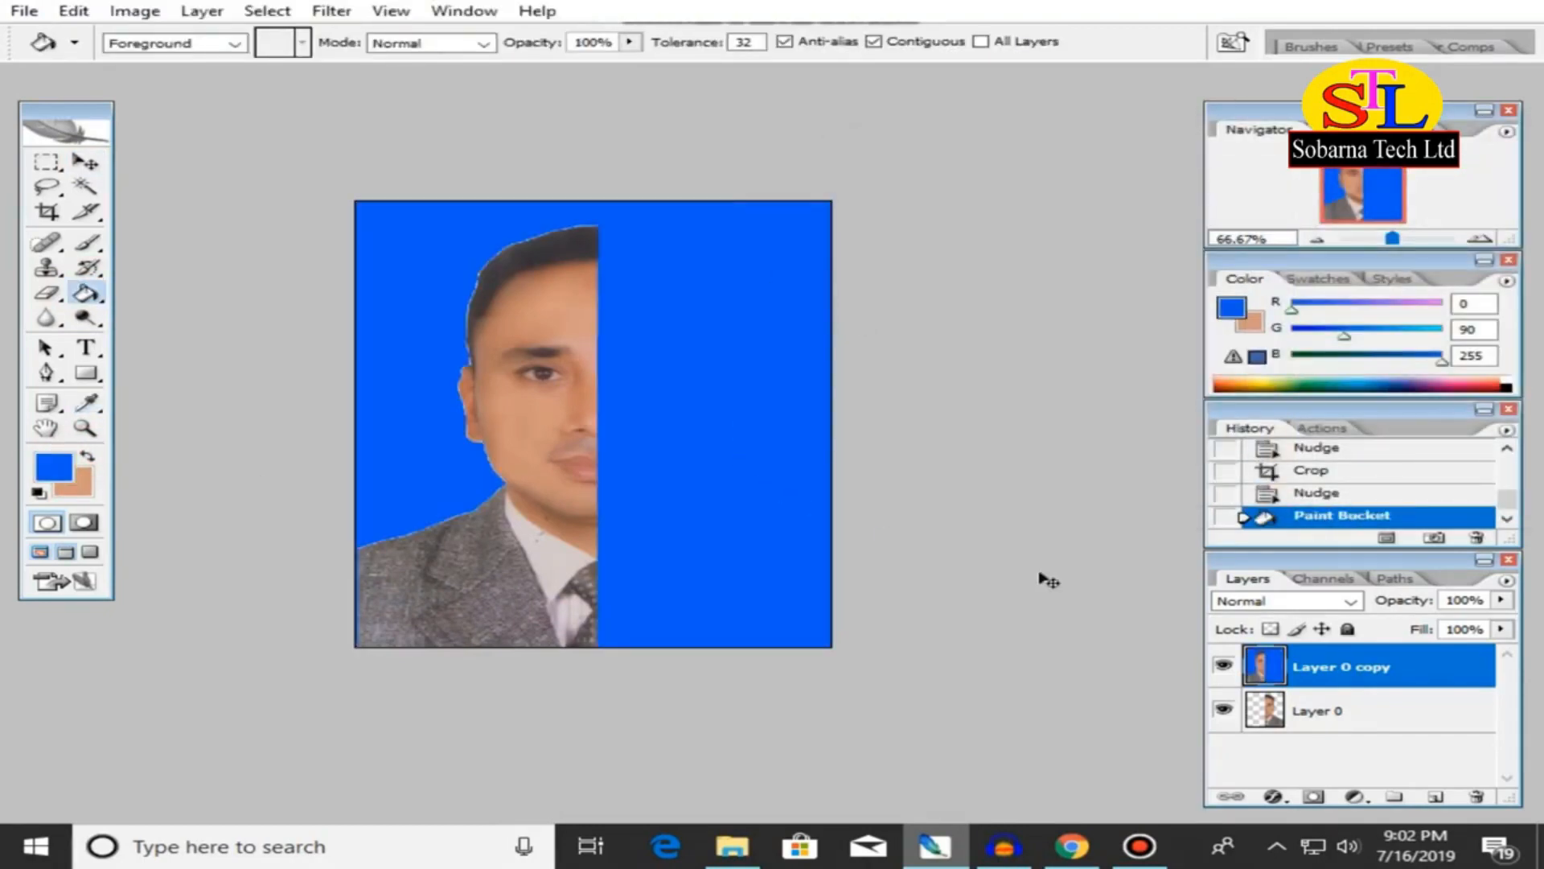
pyautogui.hotkey('ctrl', 'z')
pyautogui.click(1321, 714)
pyautogui.hotkey('ctrl', 'shift', 'n')
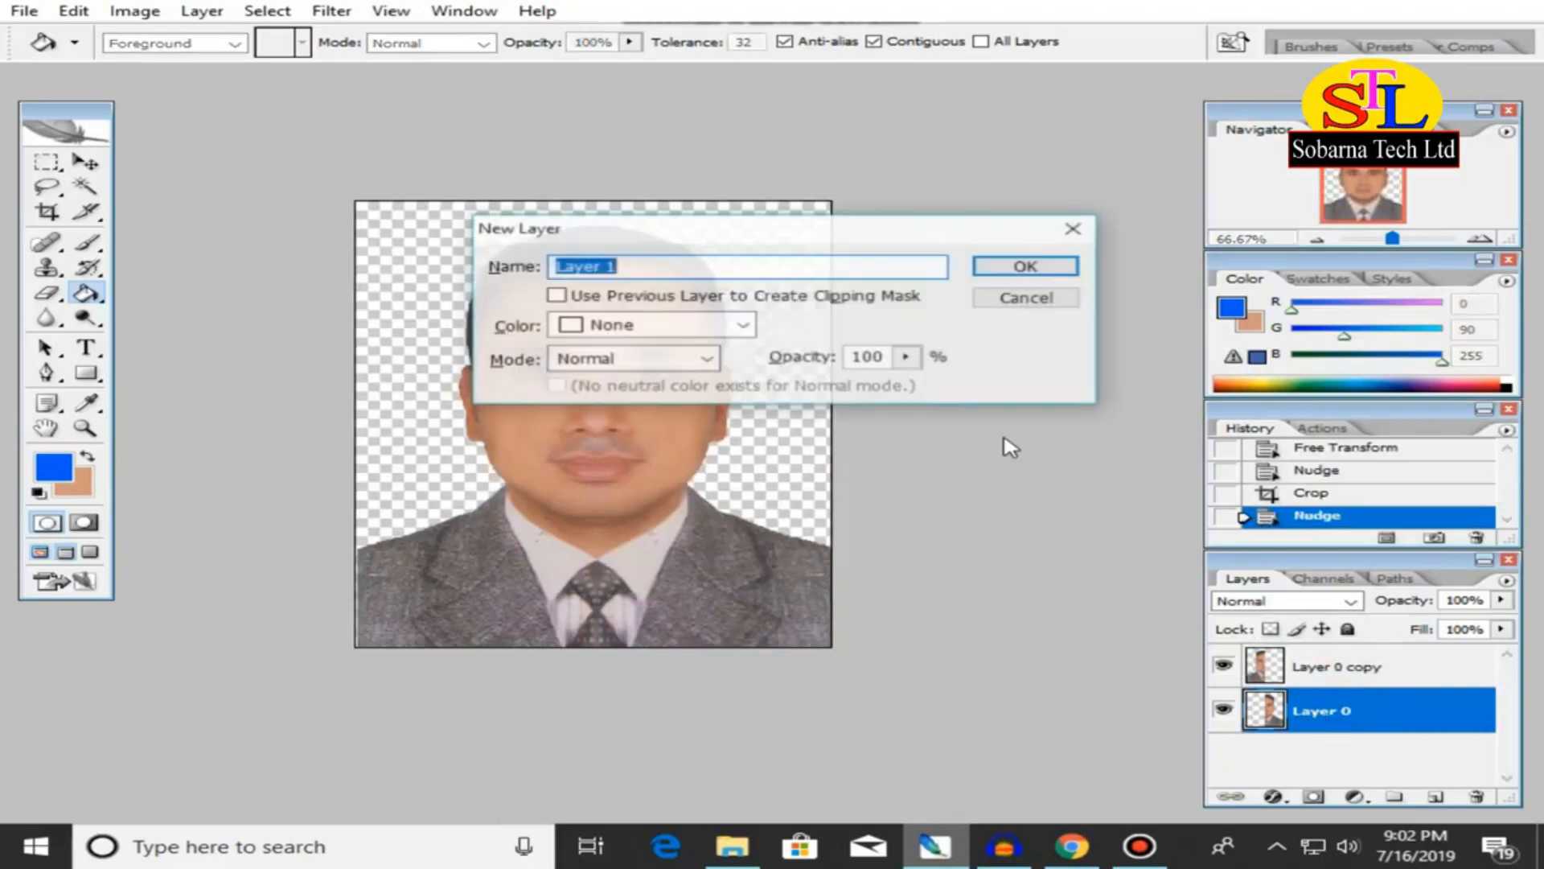
pyautogui.press('Return')
pyautogui.click(792, 280)
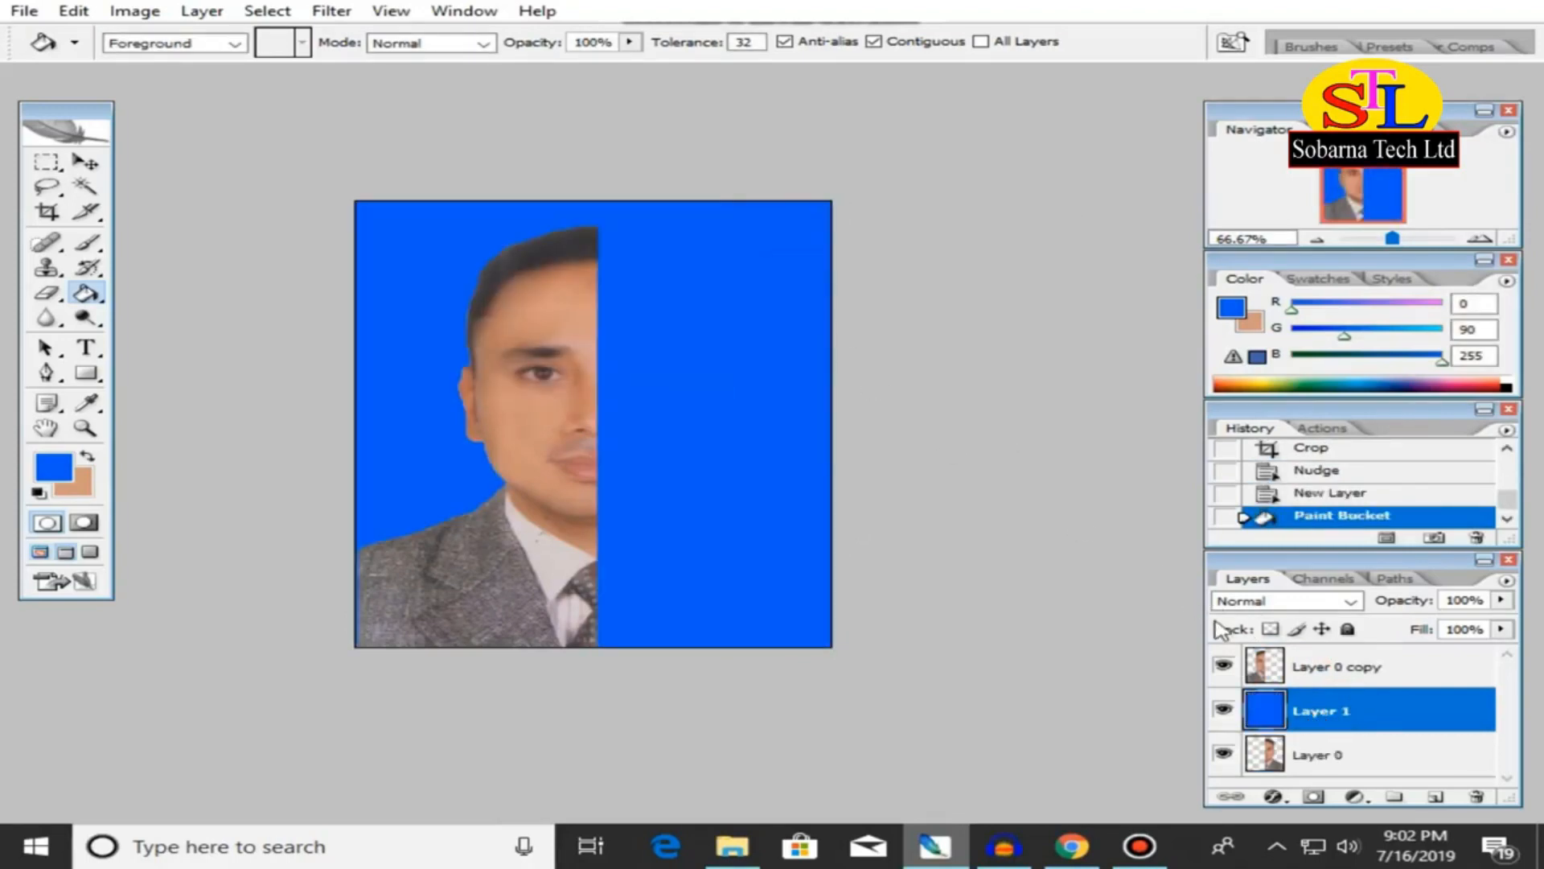
pyautogui.hotkey('ctrl', 'z')
# Fill the transparent background of Layer 0 with the blue foreground colour and inspect the portrait.
pyautogui.click(1323, 752)
pyautogui.click(805, 342)
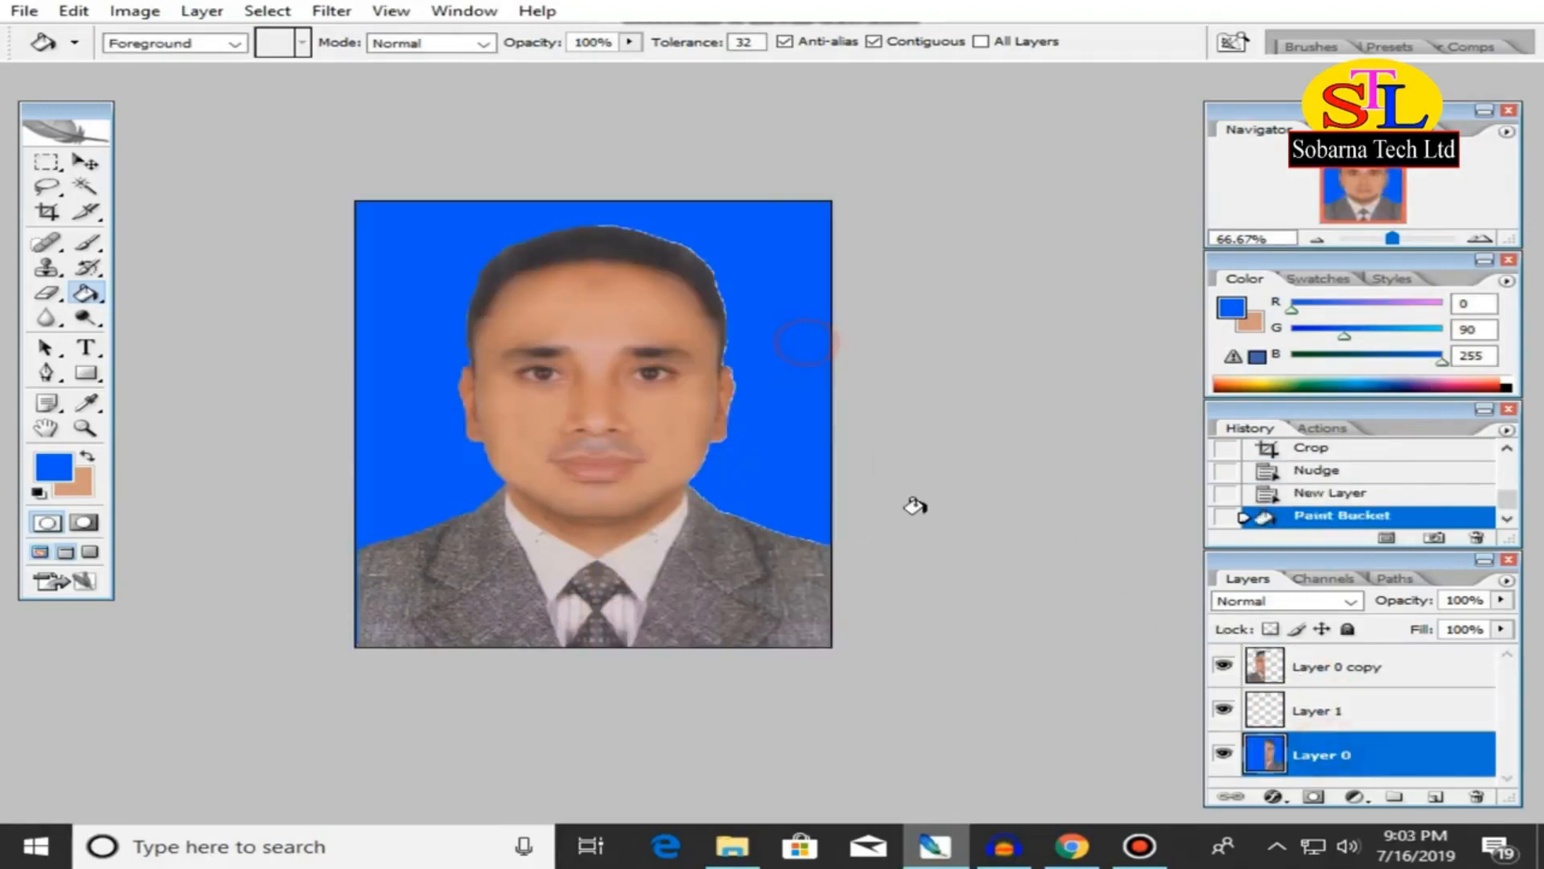
pyautogui.moveTo(595, 425); pyautogui.dragTo(576, 401)
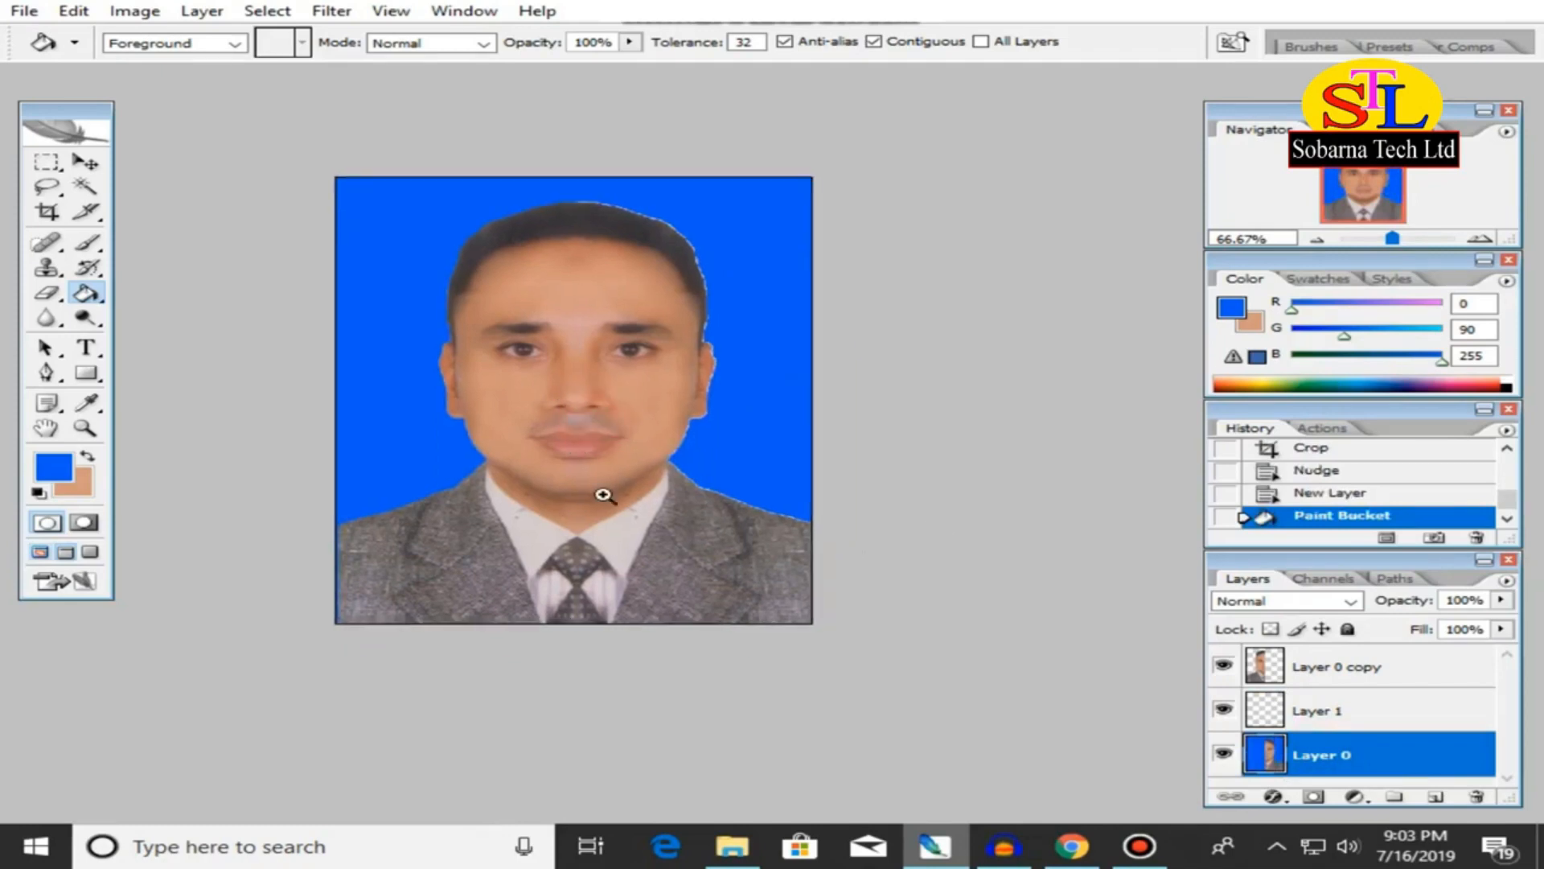
pyautogui.keyDown('ctrl'); pyautogui.click(608, 492); pyautogui.keyUp('ctrl')
pyautogui.moveTo(599, 490); pyautogui.dragTo(580, 389)
pyautogui.keyDown('alt'); pyautogui.click(581, 385); pyautogui.keyUp('alt')
pyautogui.moveTo(578, 333); pyautogui.dragTo(541, 403)
# Show the portrait in a floating window and create a new A4 document, 210 × 297 mm at 300 pixels/inch with white background.
pyautogui.press('f')
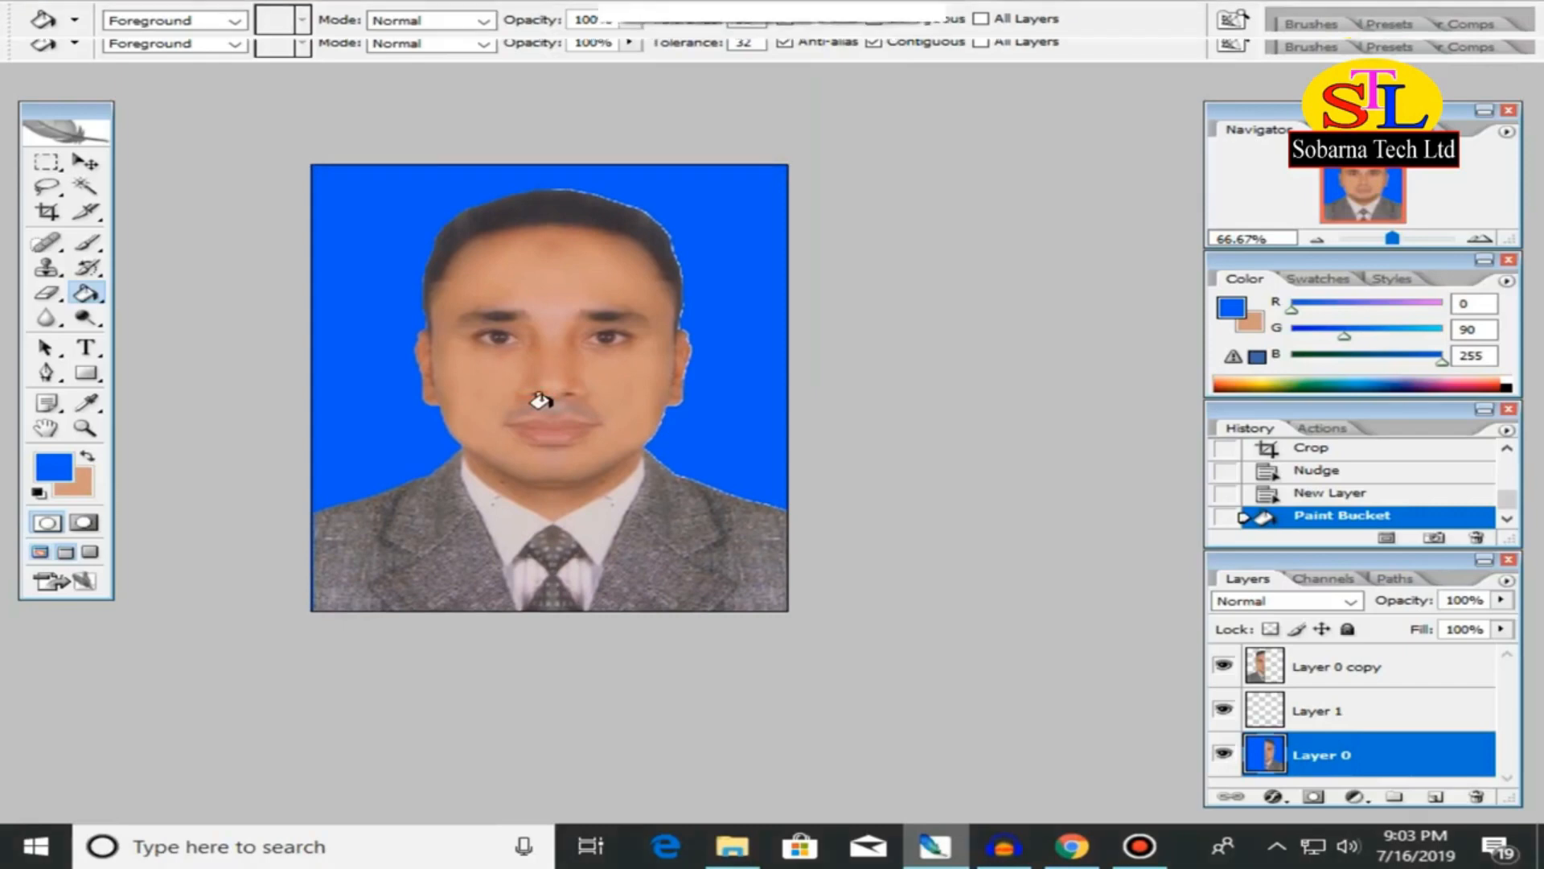
pyautogui.moveTo(595, 172); pyautogui.dragTo(569, 229)
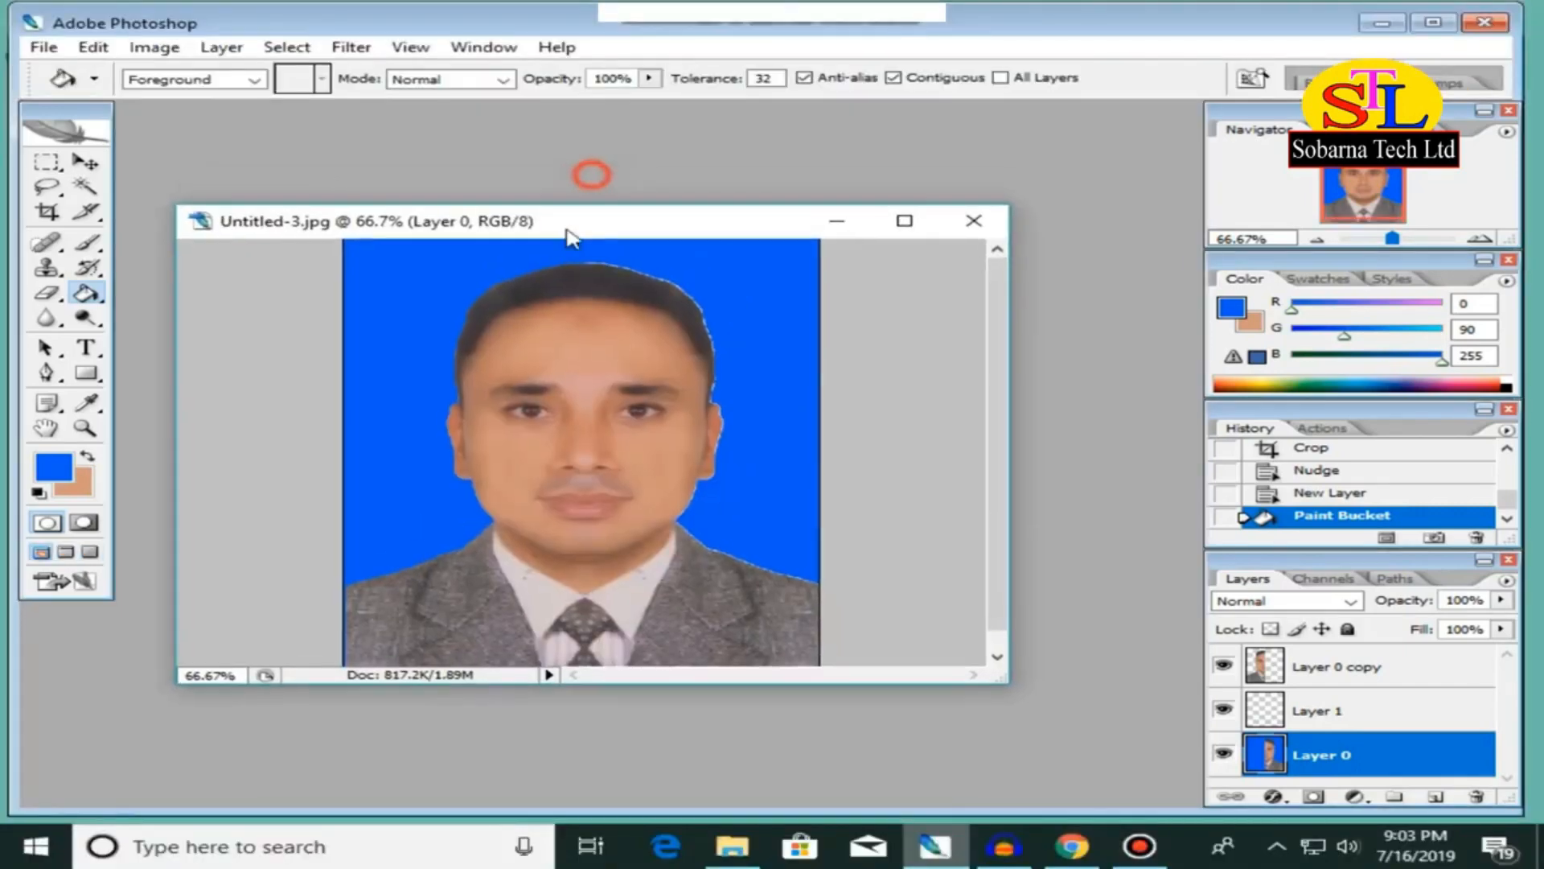
pyautogui.click(87, 162)
pyautogui.click(40, 48)
pyautogui.click(56, 69)
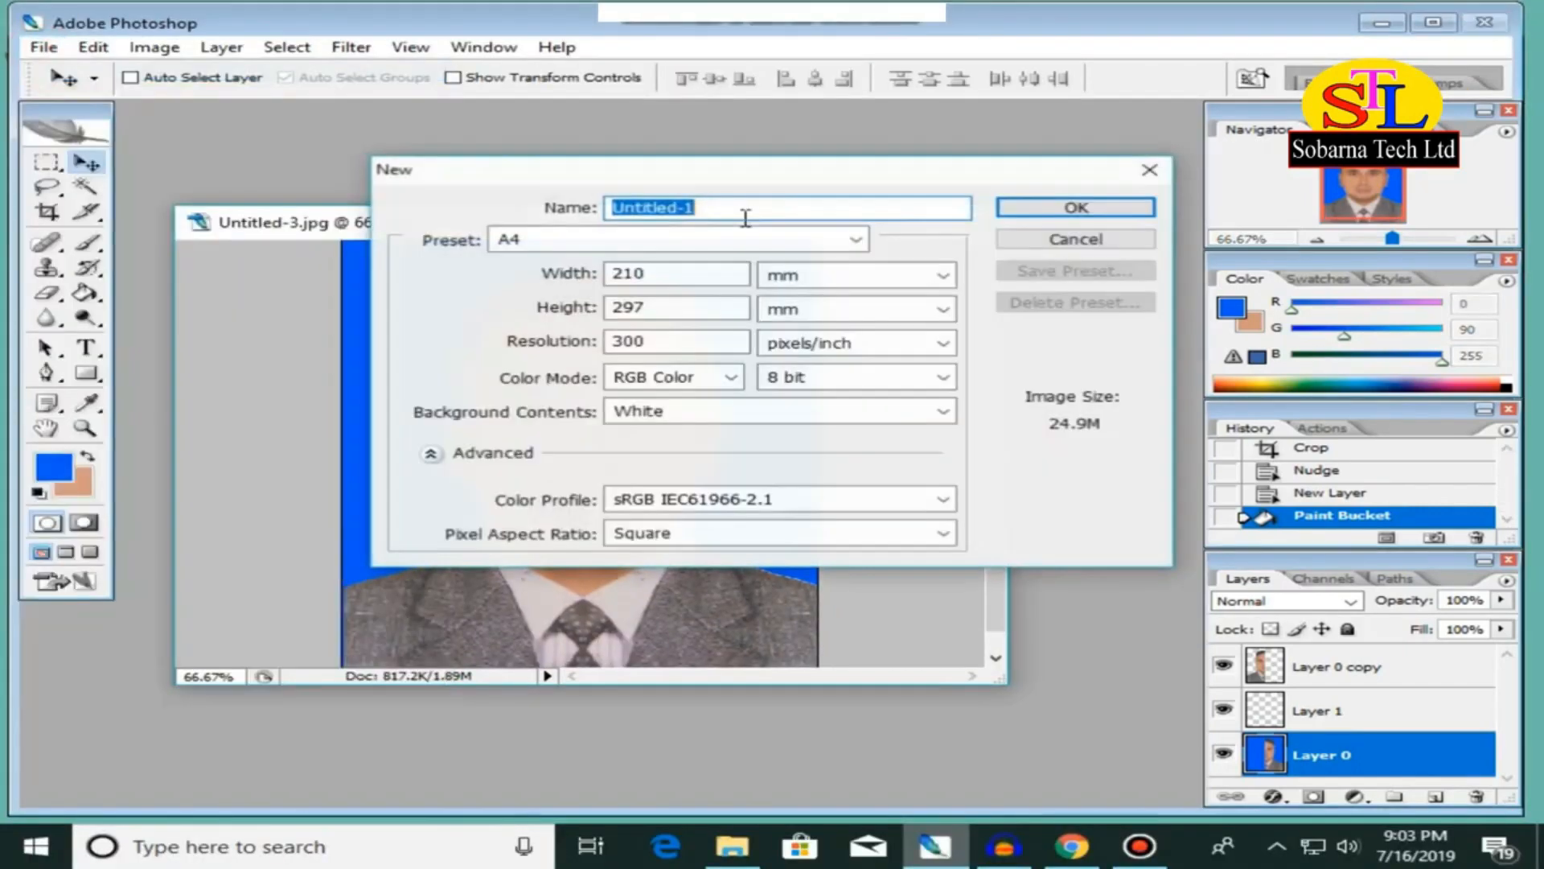
pyautogui.click(1054, 207)
# Arrange the two document windows side by side and copy the restored portrait's layers onto the blank A4 page.
pyautogui.moveTo(346, 145); pyautogui.dragTo(814, 220)
pyautogui.moveTo(541, 234); pyautogui.dragTo(395, 153)
pyautogui.click(448, 322)
pyautogui.hotkey('ctrl', '-')
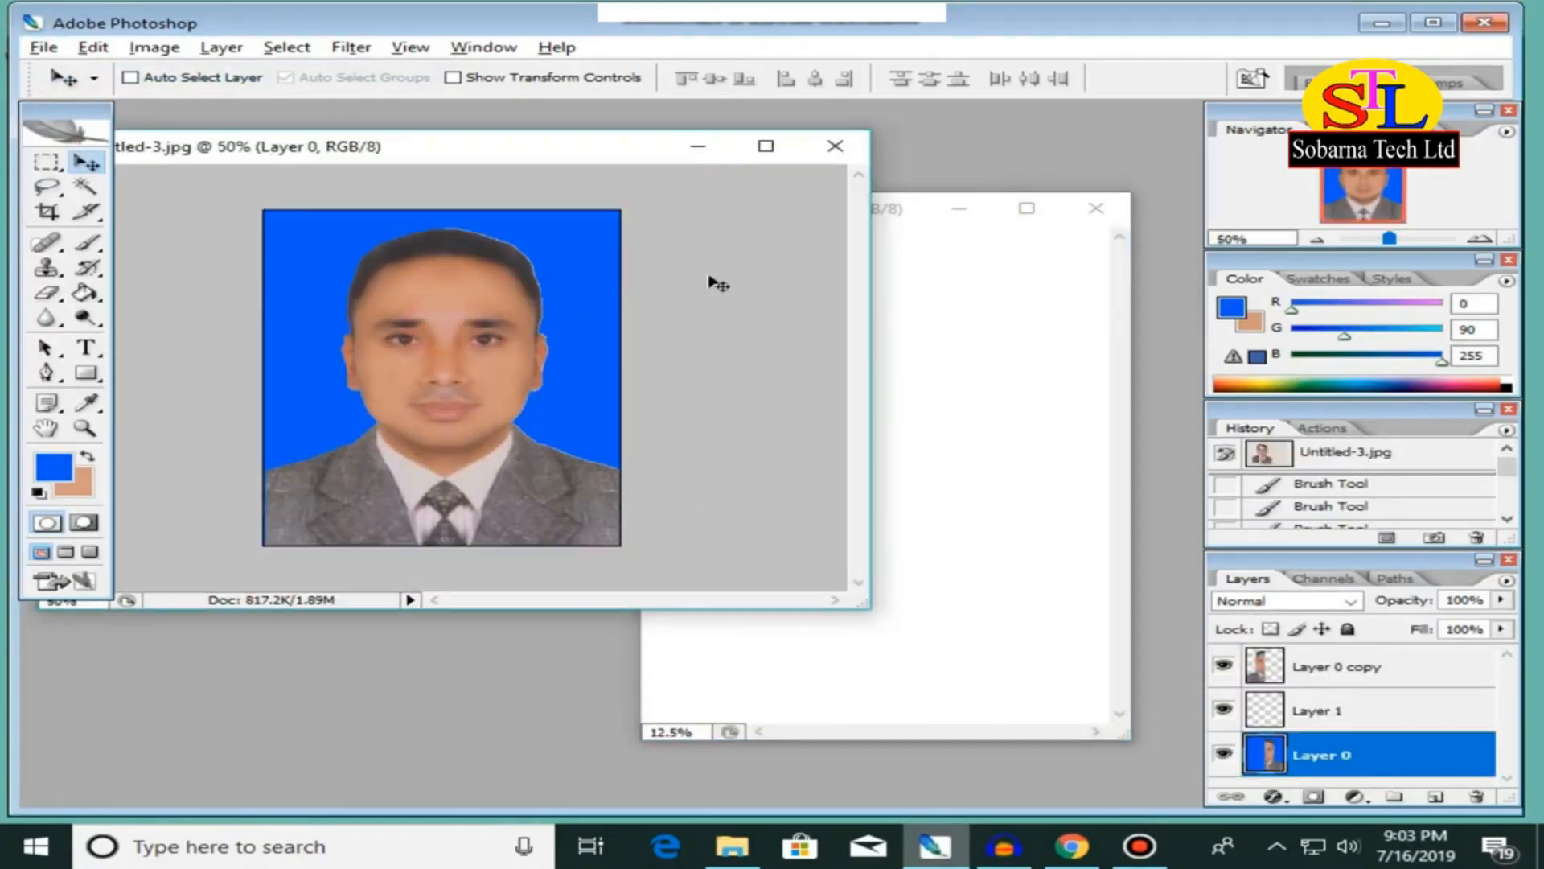
pyautogui.moveTo(698, 288); pyautogui.dragTo(419, 470)
pyautogui.moveTo(430, 371); pyautogui.dragTo(979, 373)
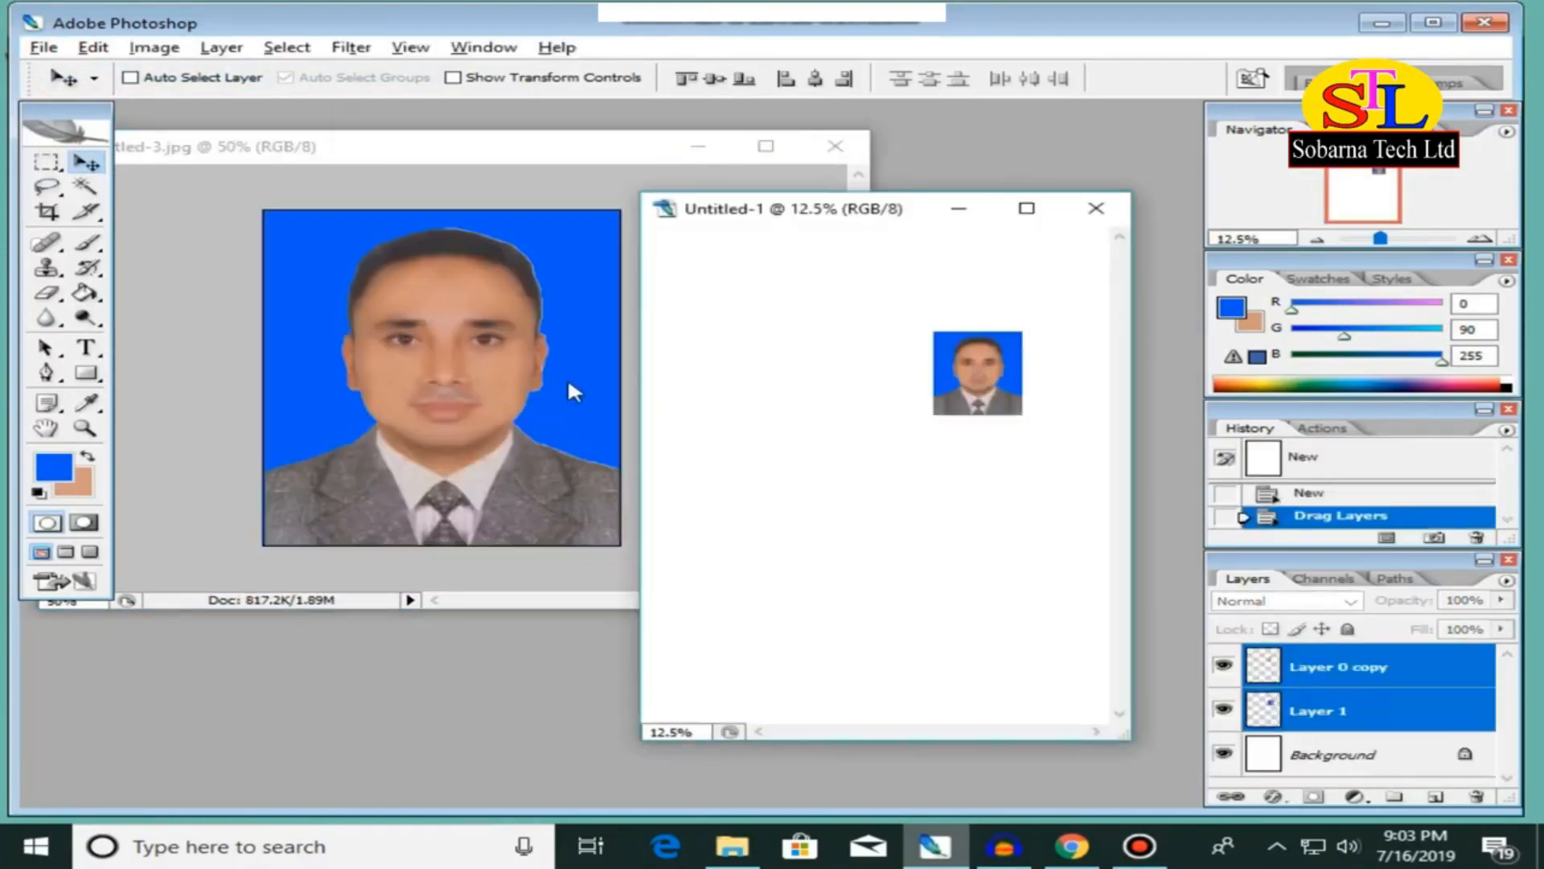
# Revert Untitled-3.jpg to its original opening snapshot, showing the whole torn photo.
pyautogui.click(603, 396)
pyautogui.click(1362, 455)
pyautogui.click(483, 403)
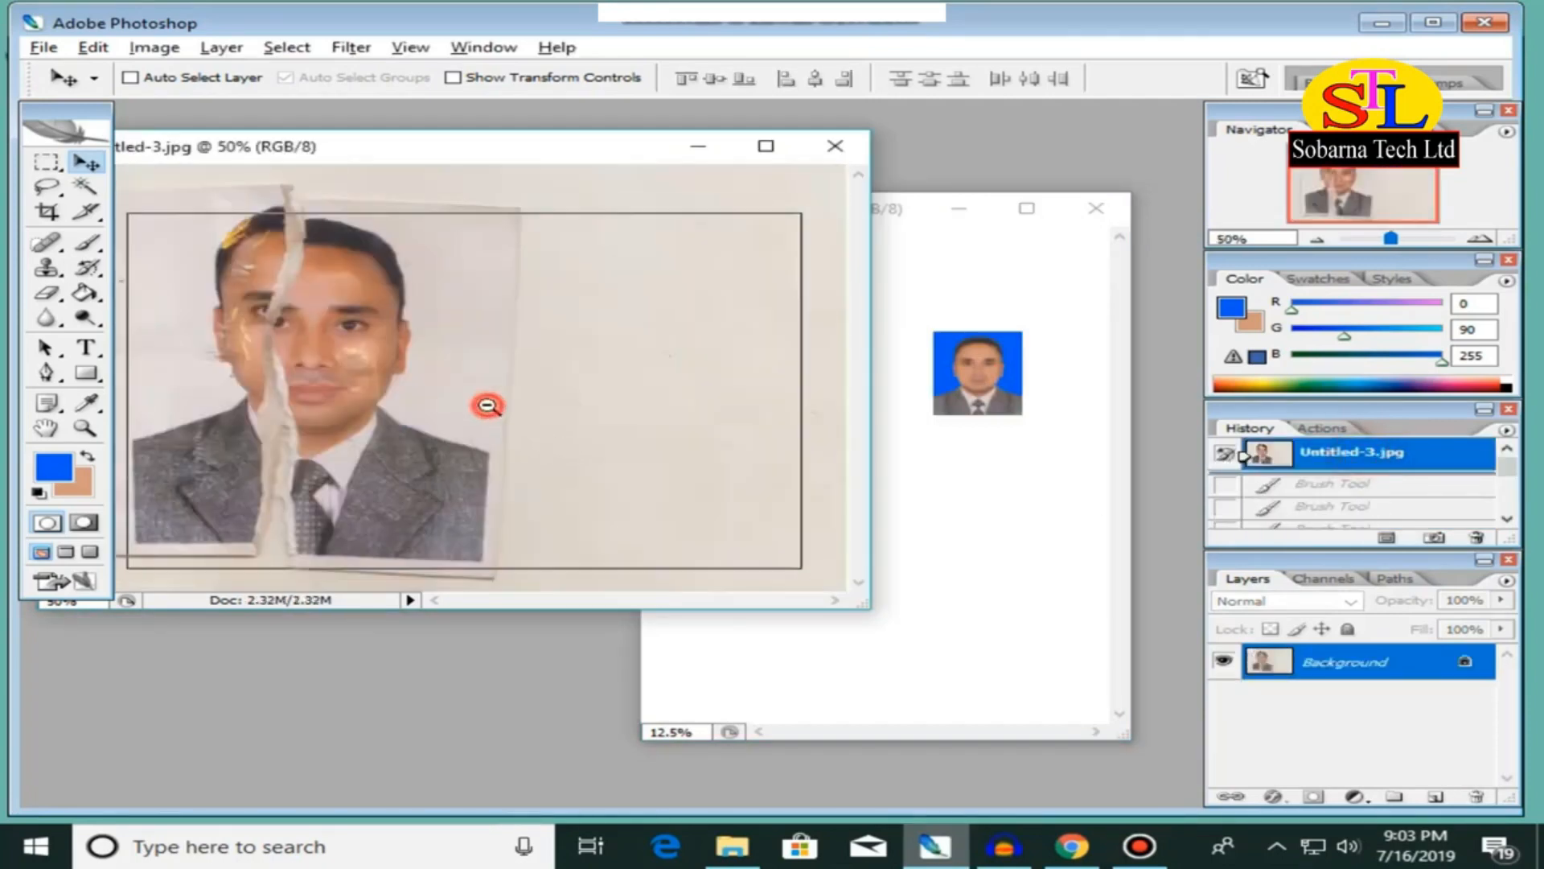
pyautogui.hotkey('ctrl', '-')
# Select the torn photo with a rectangular marquee and copy it onto the A4 page below the restored portrait.
pyautogui.click(48, 163)
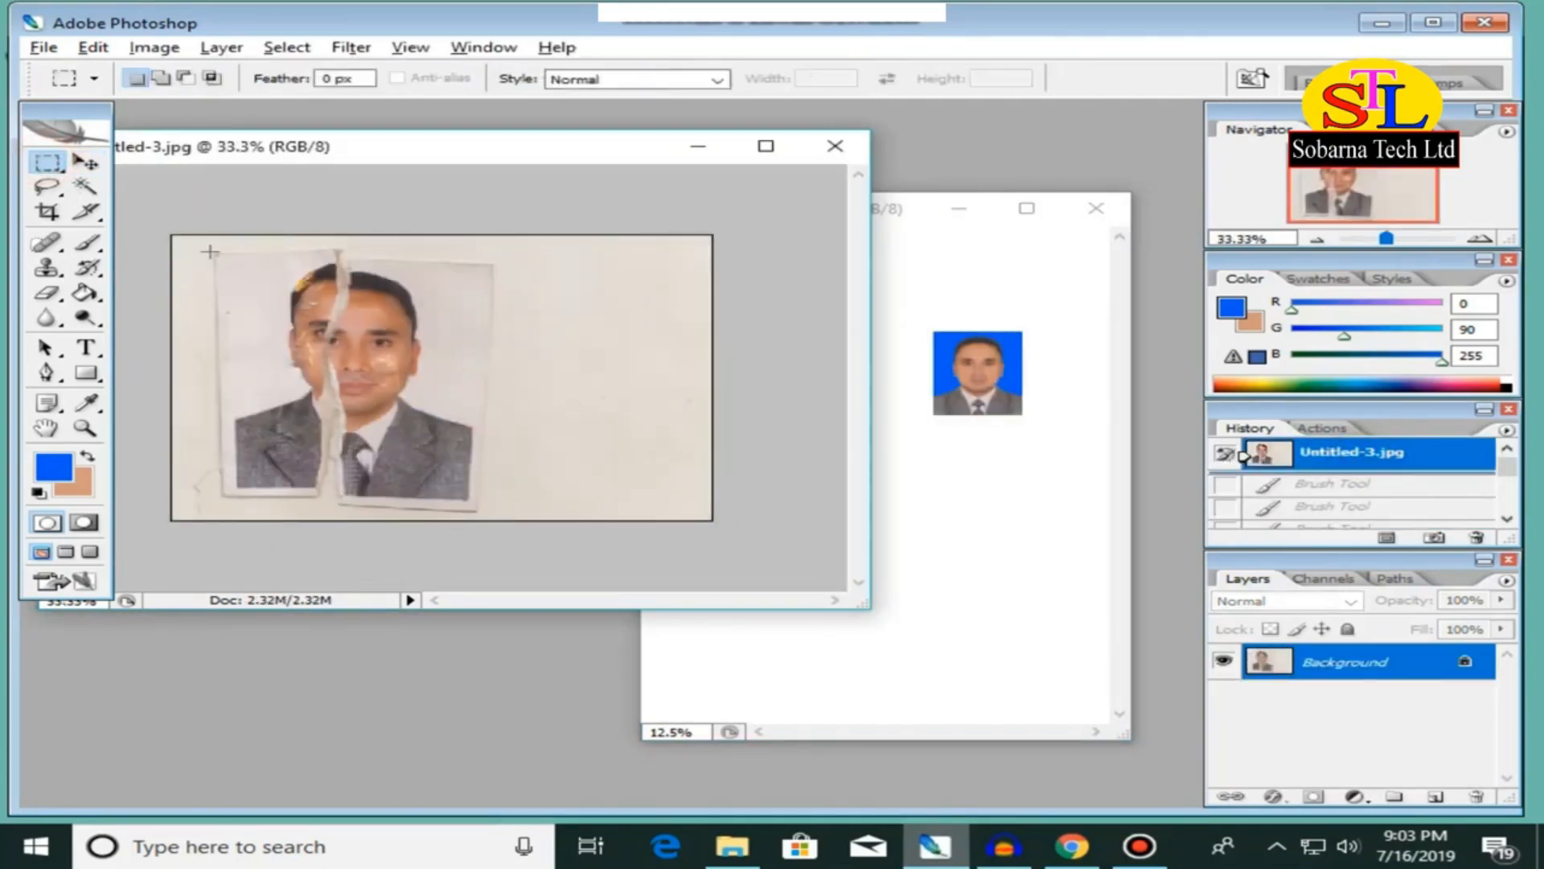
pyautogui.moveTo(486, 506); pyautogui.dragTo(507, 519)
pyautogui.click(86, 163)
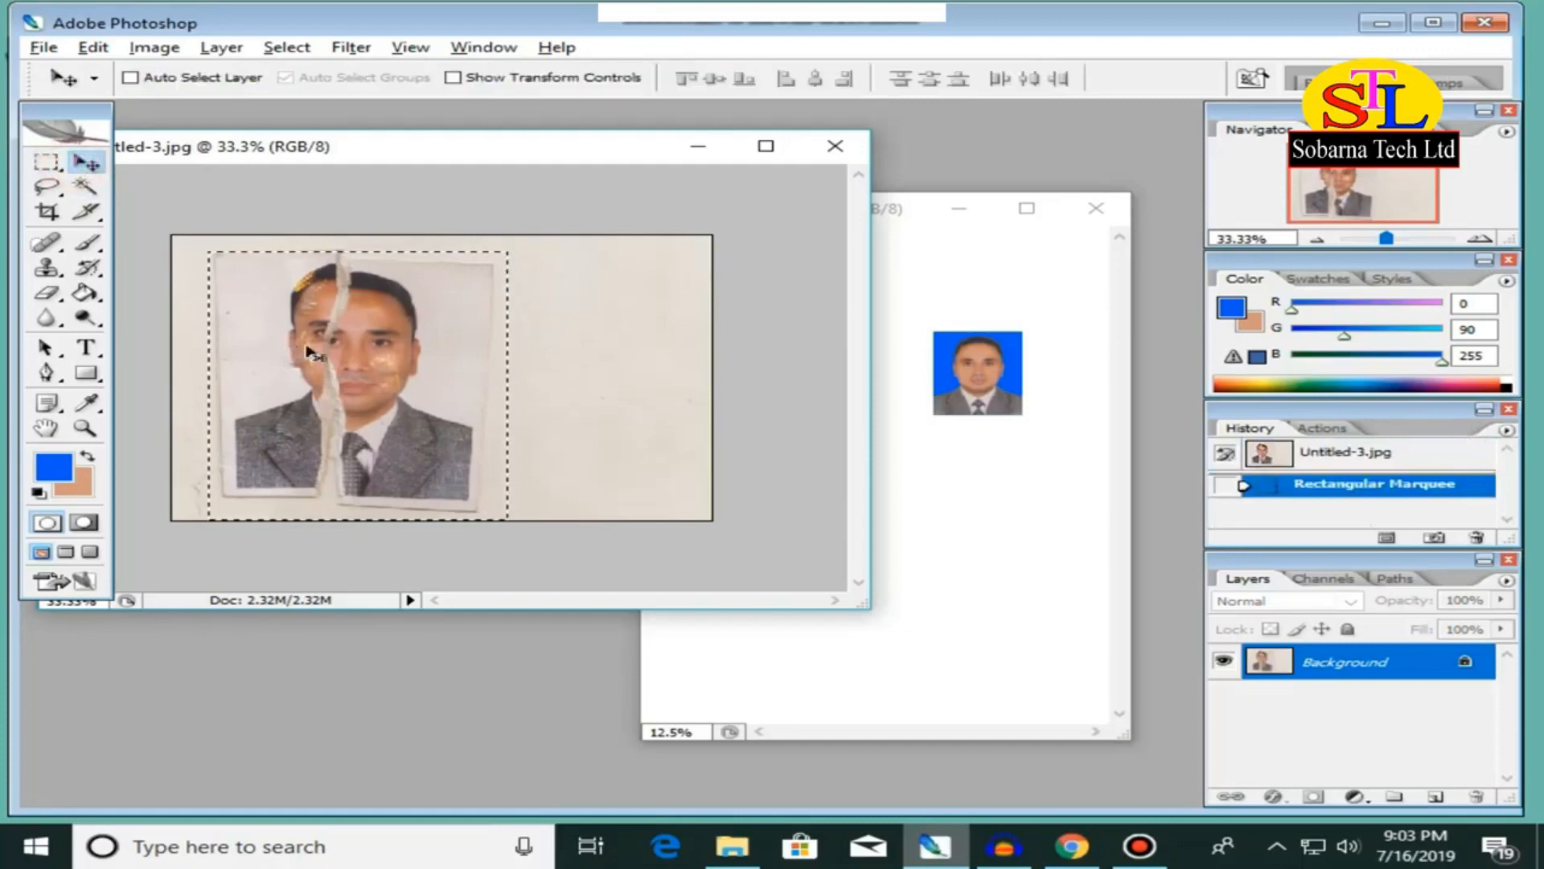
pyautogui.moveTo(311, 345); pyautogui.dragTo(982, 507)
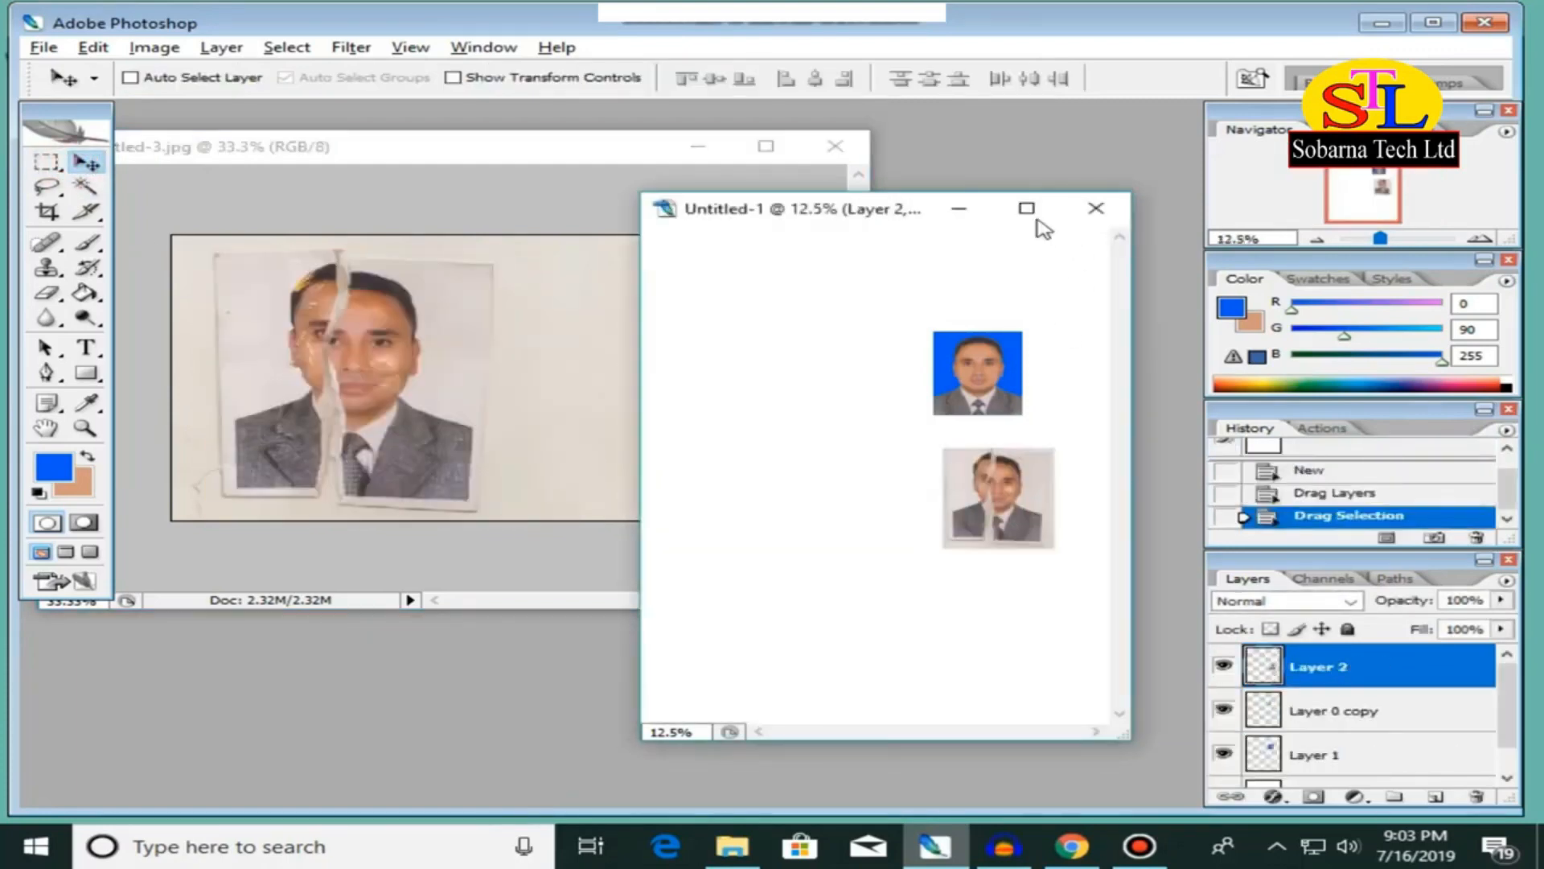
# Enlarge the A4 document to full screen and move the torn photo to the left of the restored portrait.
pyautogui.click(1027, 209)
pyautogui.keyDown('ctrl'); pyautogui.click(917, 372); pyautogui.keyUp('ctrl')
pyautogui.keyDown('ctrl'); pyautogui.click(917, 372); pyautogui.keyUp('ctrl')
pyautogui.press('f')
pyautogui.moveTo(1035, 362); pyautogui.dragTo(911, 350)
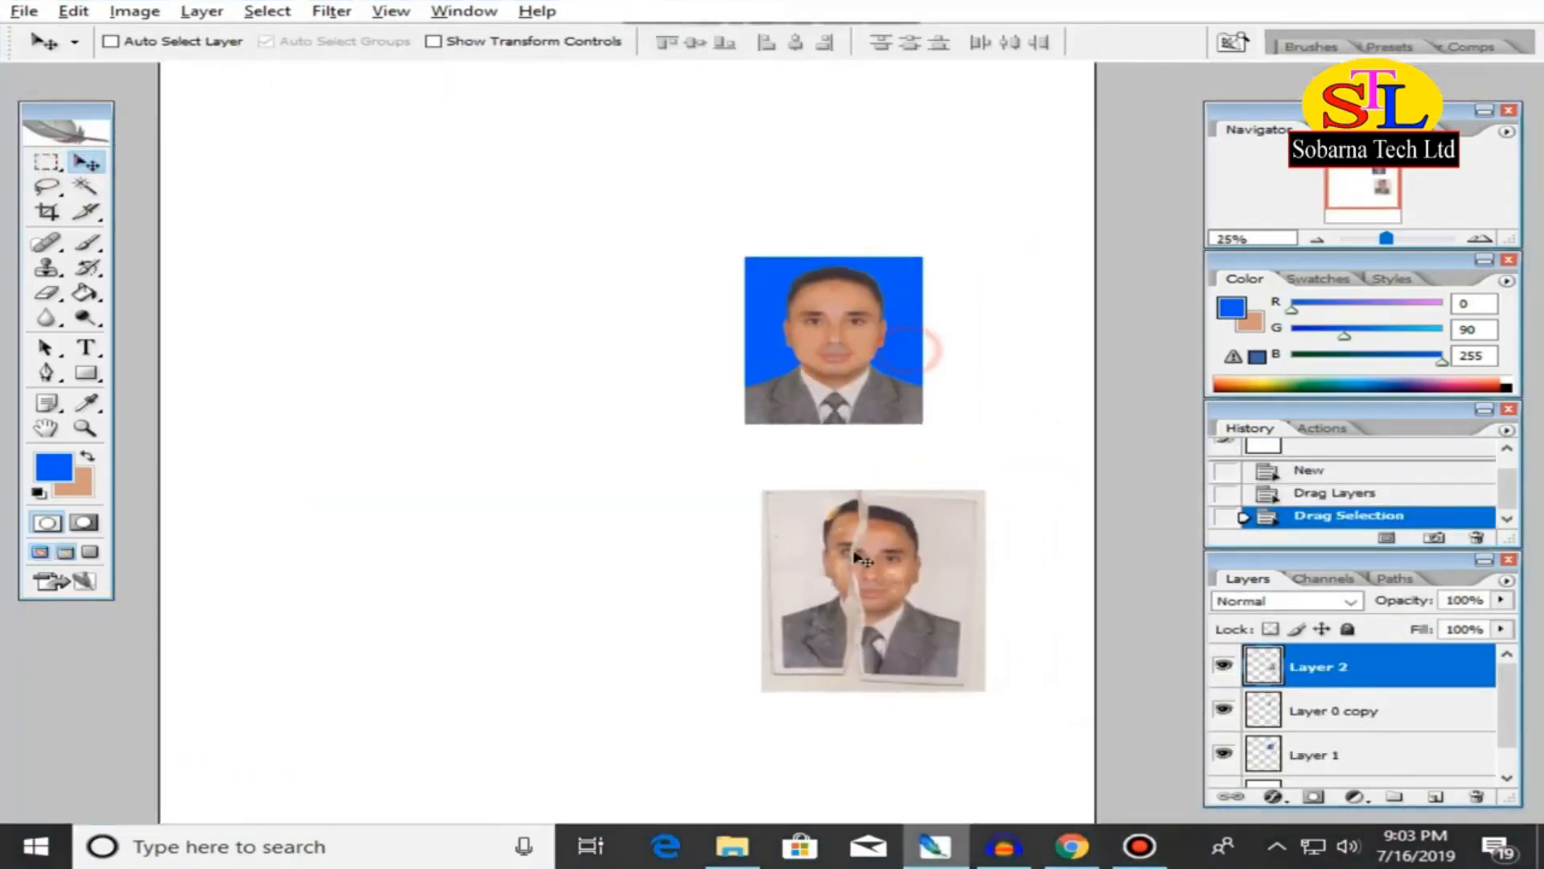
pyautogui.moveTo(862, 559); pyautogui.dragTo(554, 313)
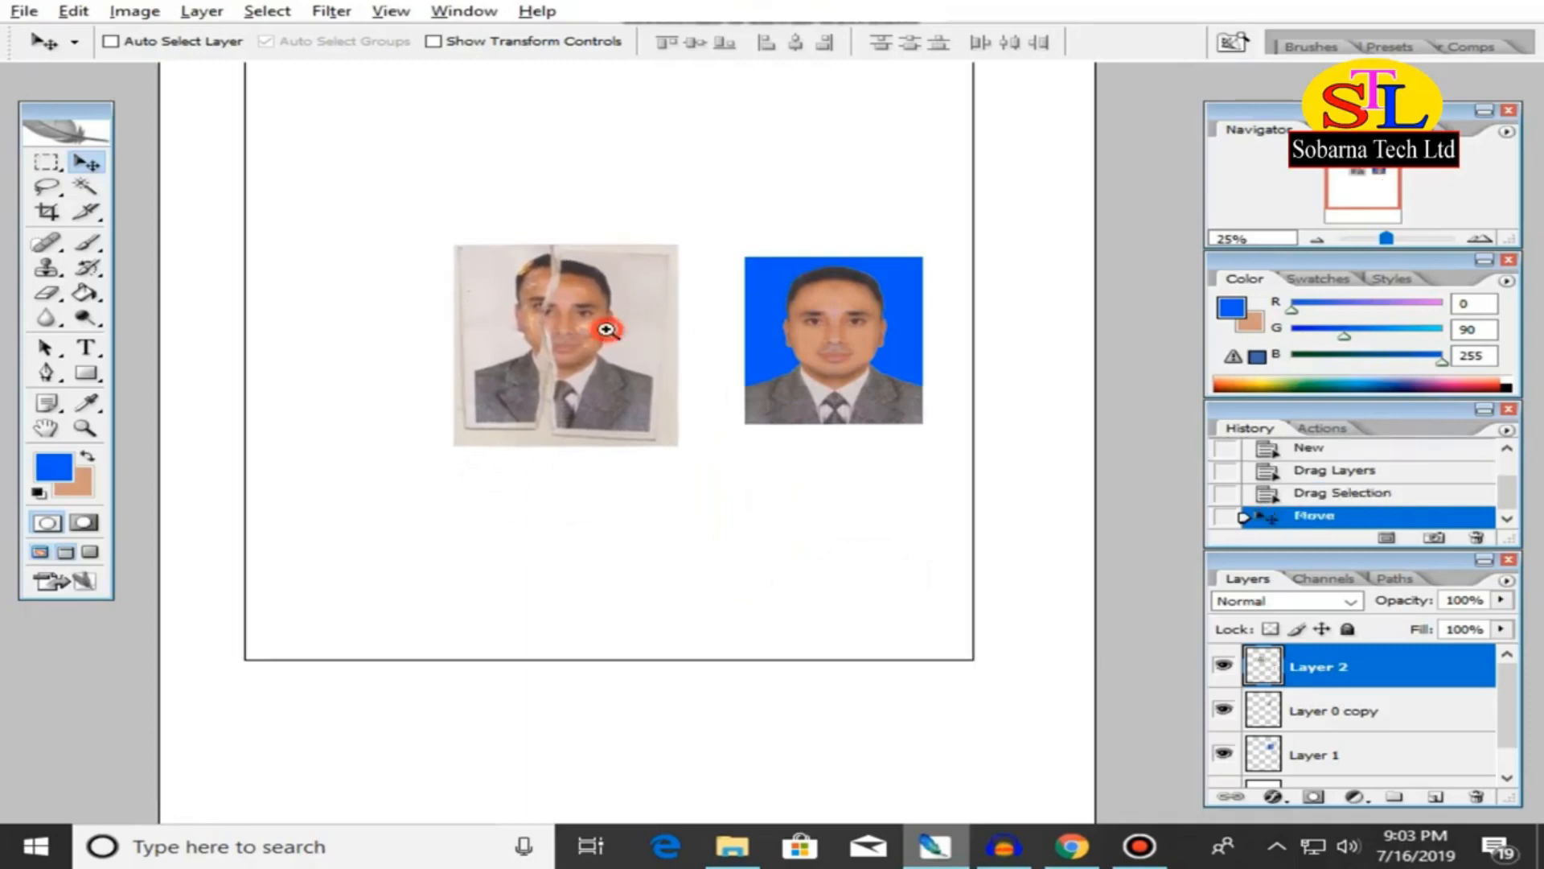
# Compare the torn original with the restored portrait side by side, both close up and at page scale.
pyautogui.keyDown('ctrl'); pyautogui.click(714, 369); pyautogui.keyUp('ctrl')
pyautogui.keyDown('ctrl'); pyautogui.click(724, 366); pyautogui.keyUp('ctrl')
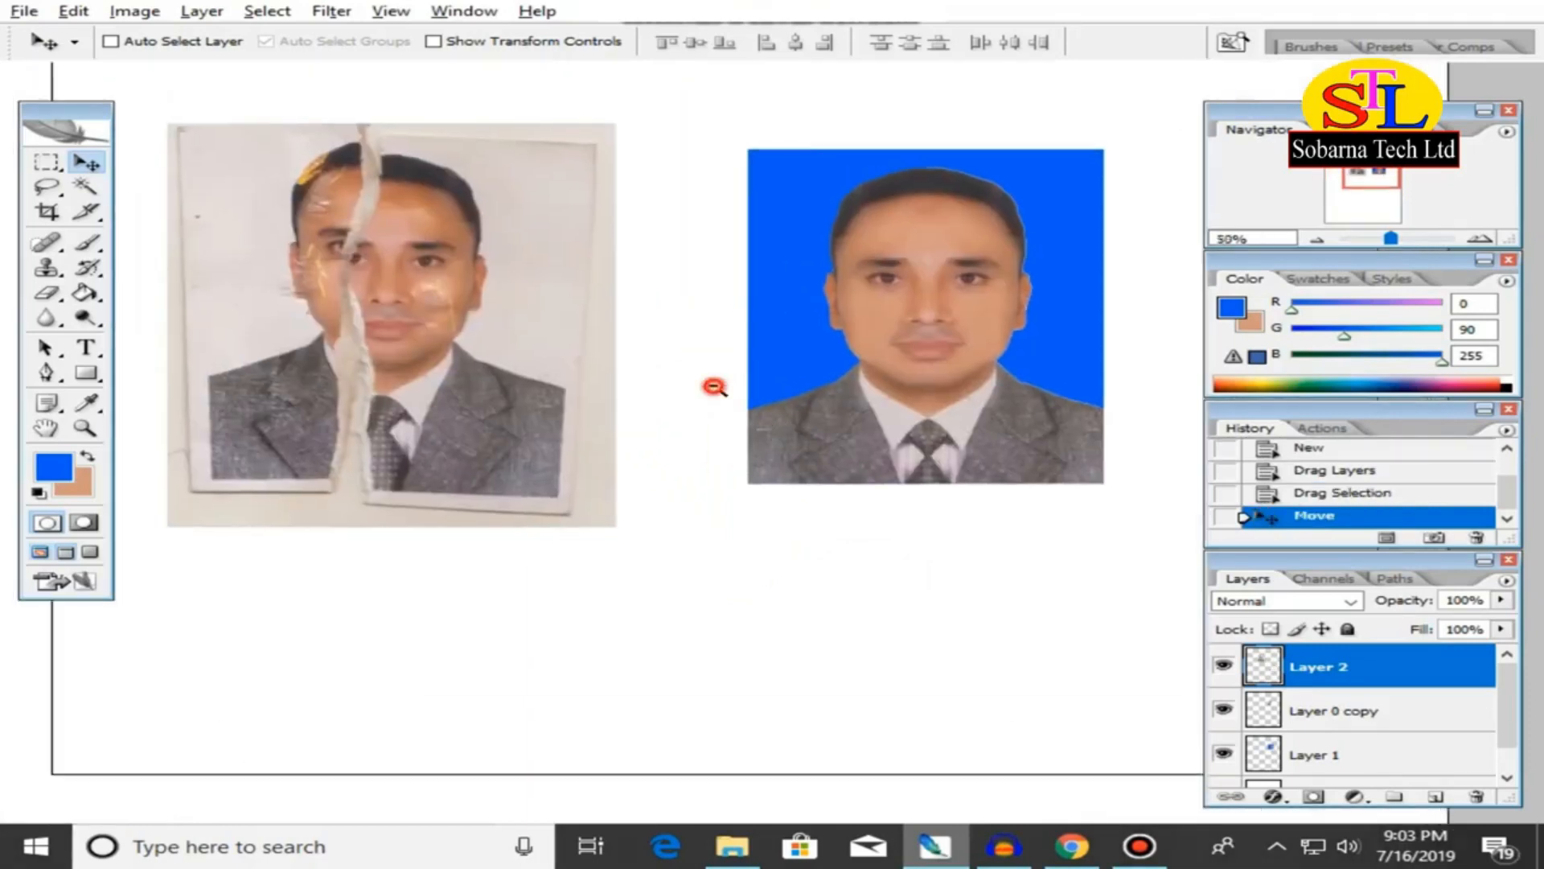
pyautogui.keyDown('ctrl'); pyautogui.keyDown('alt'); pyautogui.click(713, 387); pyautogui.keyUp('alt'); pyautogui.keyUp('ctrl')
pyautogui.keyDown('ctrl'); pyautogui.click(820, 326); pyautogui.keyUp('ctrl')
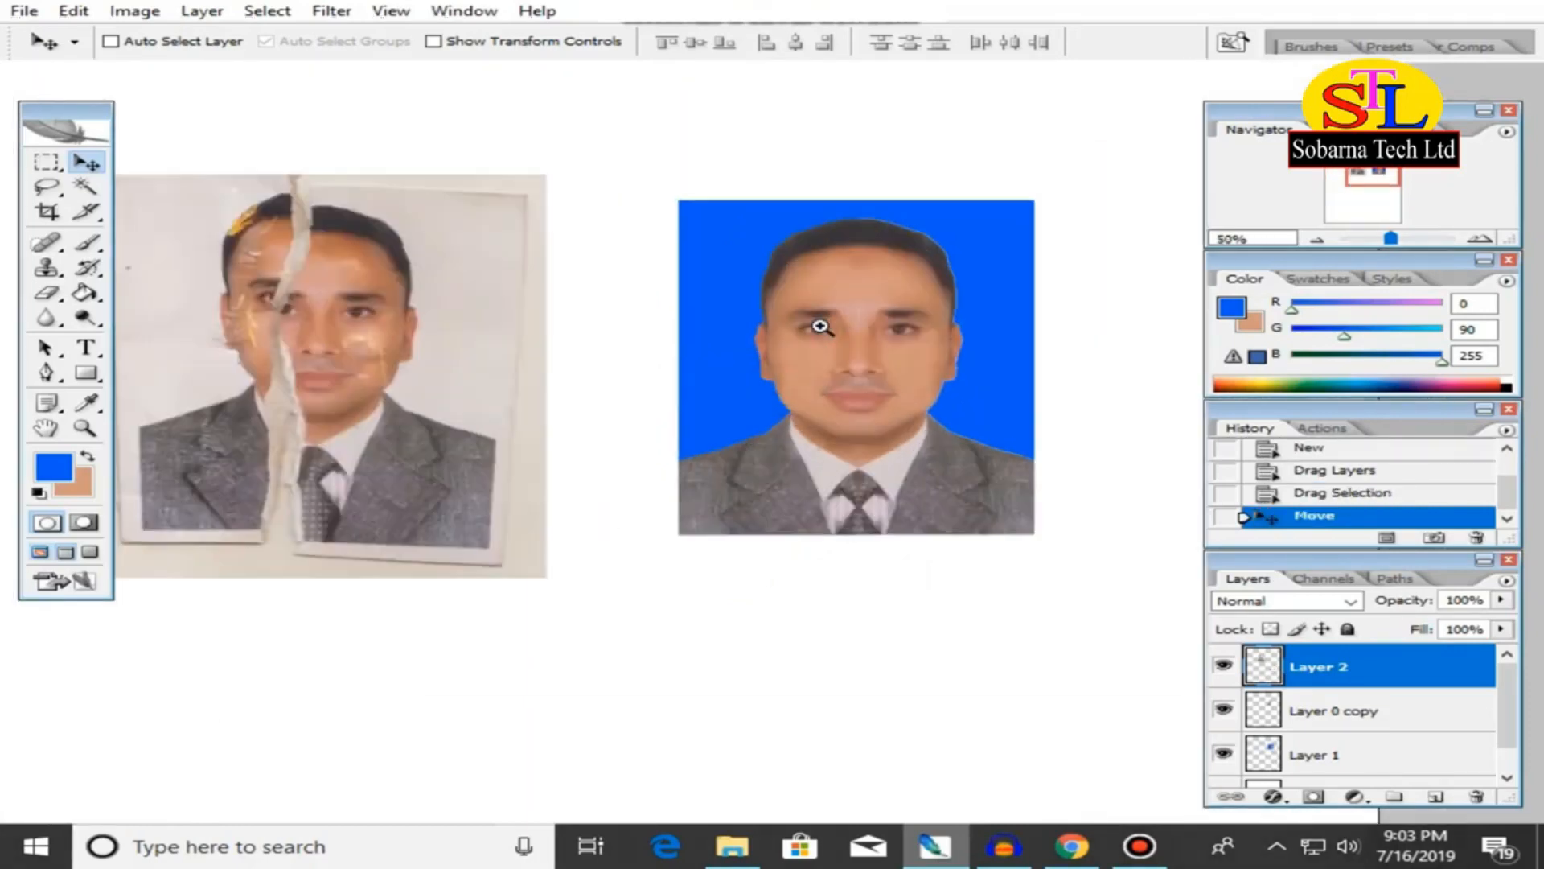
pyautogui.keyDown('ctrl'); pyautogui.keyDown('alt'); pyautogui.click(715, 334); pyautogui.keyUp('alt'); pyautogui.keyUp('ctrl')
pyautogui.moveTo(816, 363); pyautogui.dragTo(809, 310)
pyautogui.keyDown('ctrl'); pyautogui.keyDown('alt'); pyautogui.click(715, 347); pyautogui.keyUp('alt'); pyautogui.keyUp('ctrl')
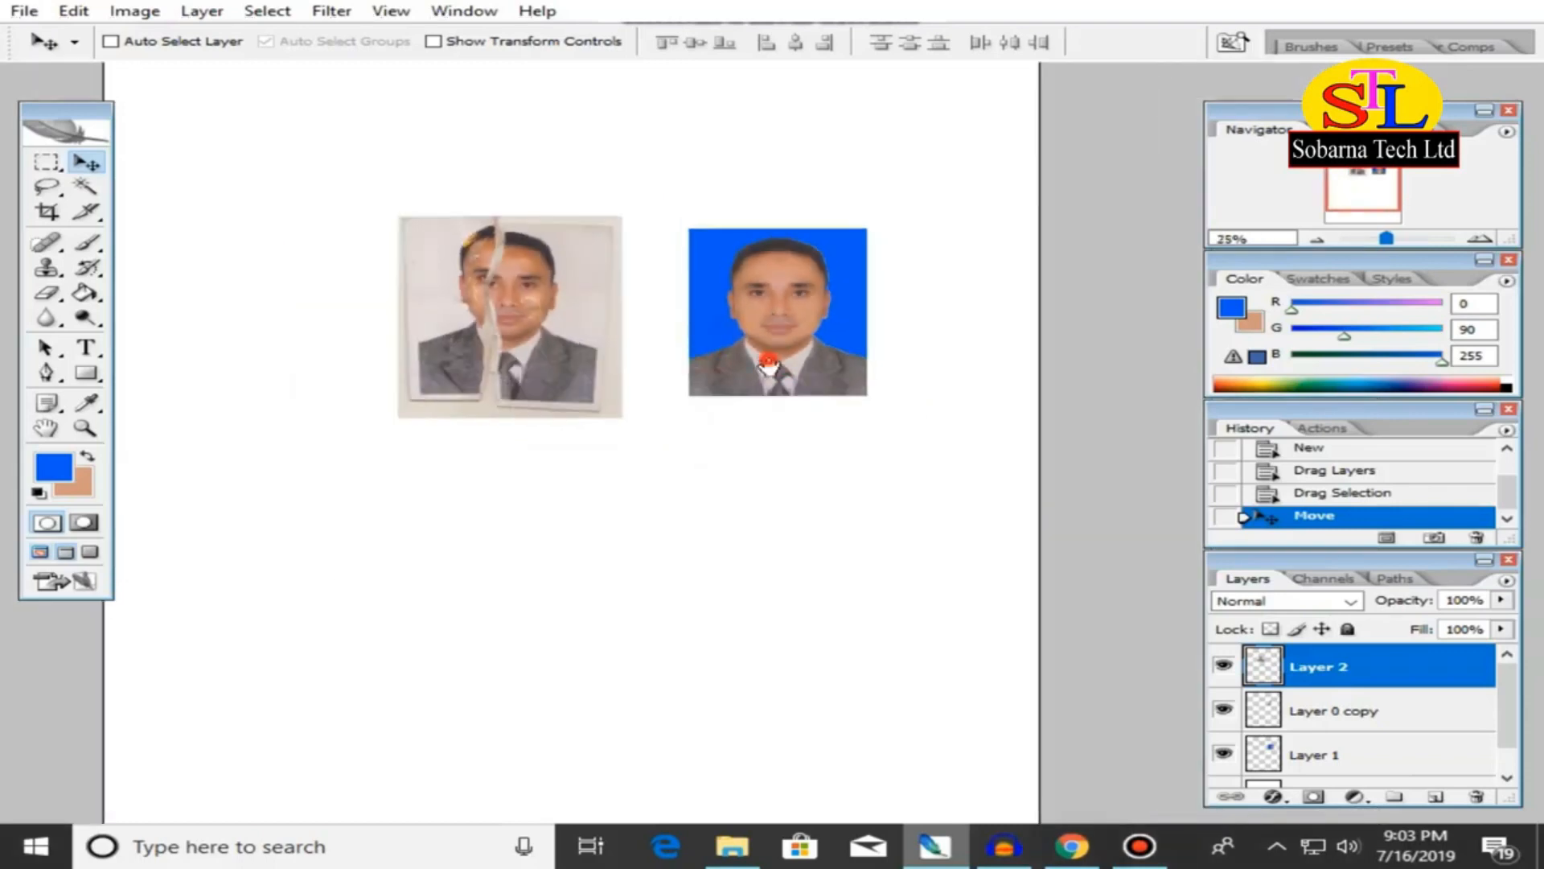
pyautogui.keyDown('ctrl'); pyautogui.keyDown('alt'); pyautogui.click(756, 382); pyautogui.keyUp('alt'); pyautogui.keyUp('ctrl')
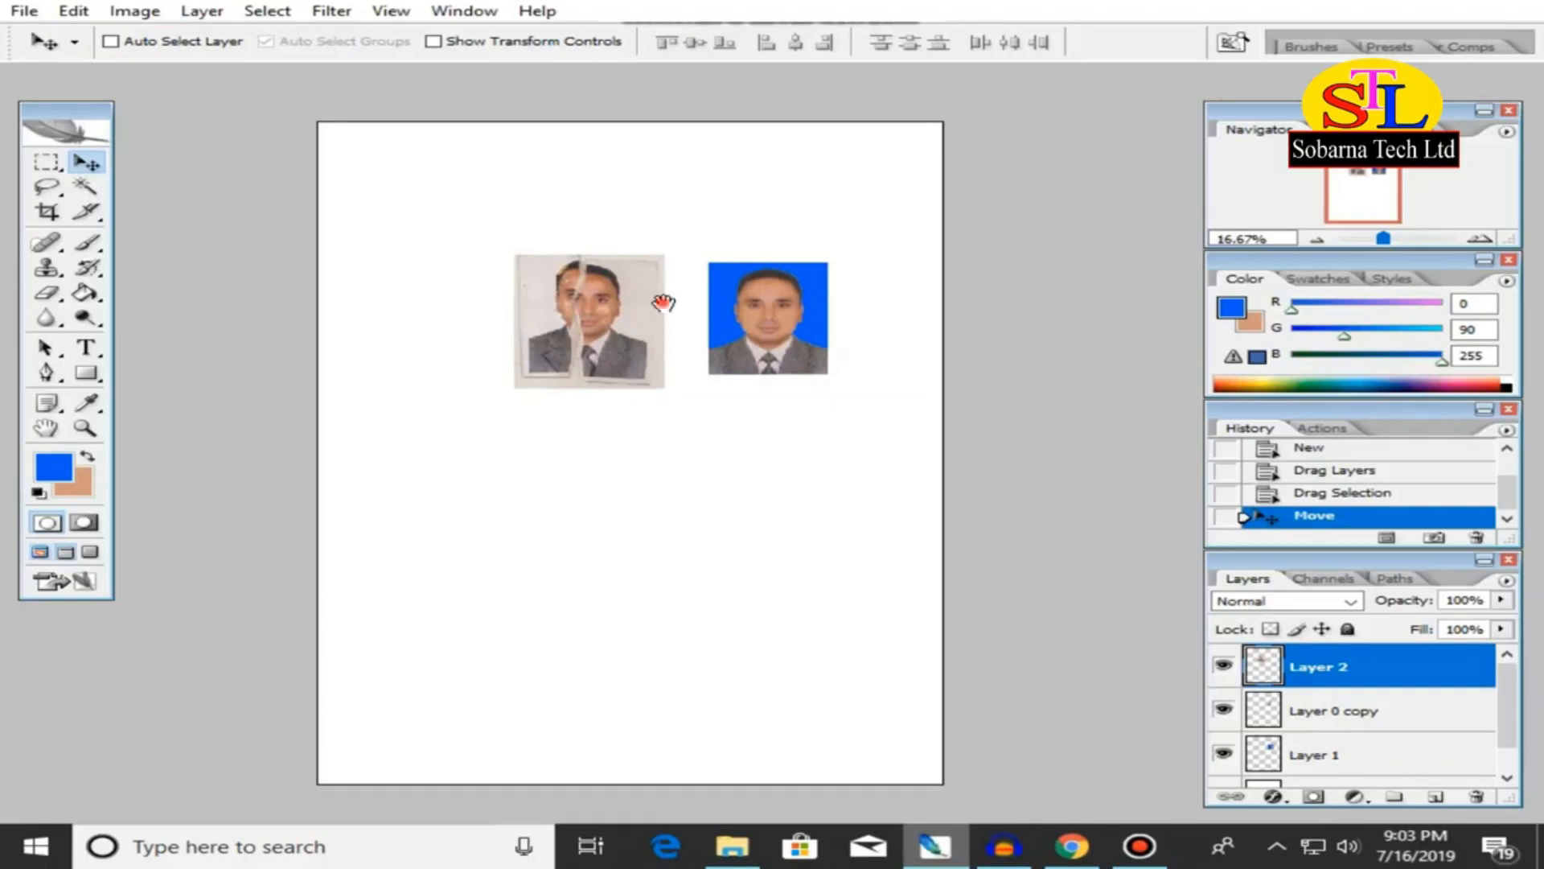
pyautogui.moveTo(663, 302); pyautogui.dragTo(640, 351)
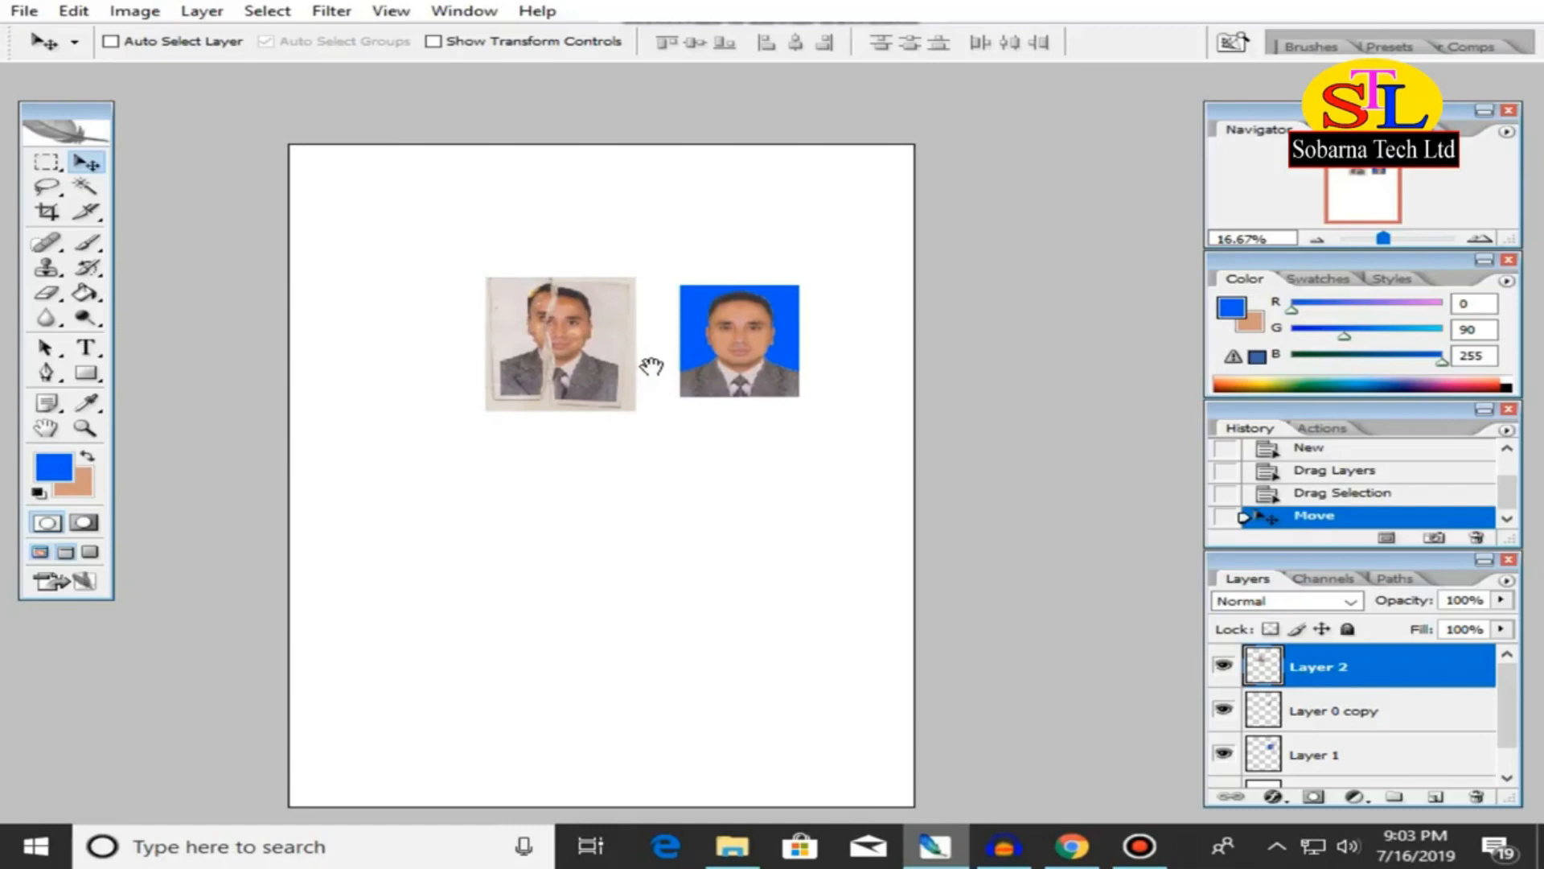
pyautogui.moveTo(735, 301); pyautogui.dragTo(754, 383)
pyautogui.keyDown('ctrl'); pyautogui.click(745, 372); pyautogui.keyUp('ctrl')
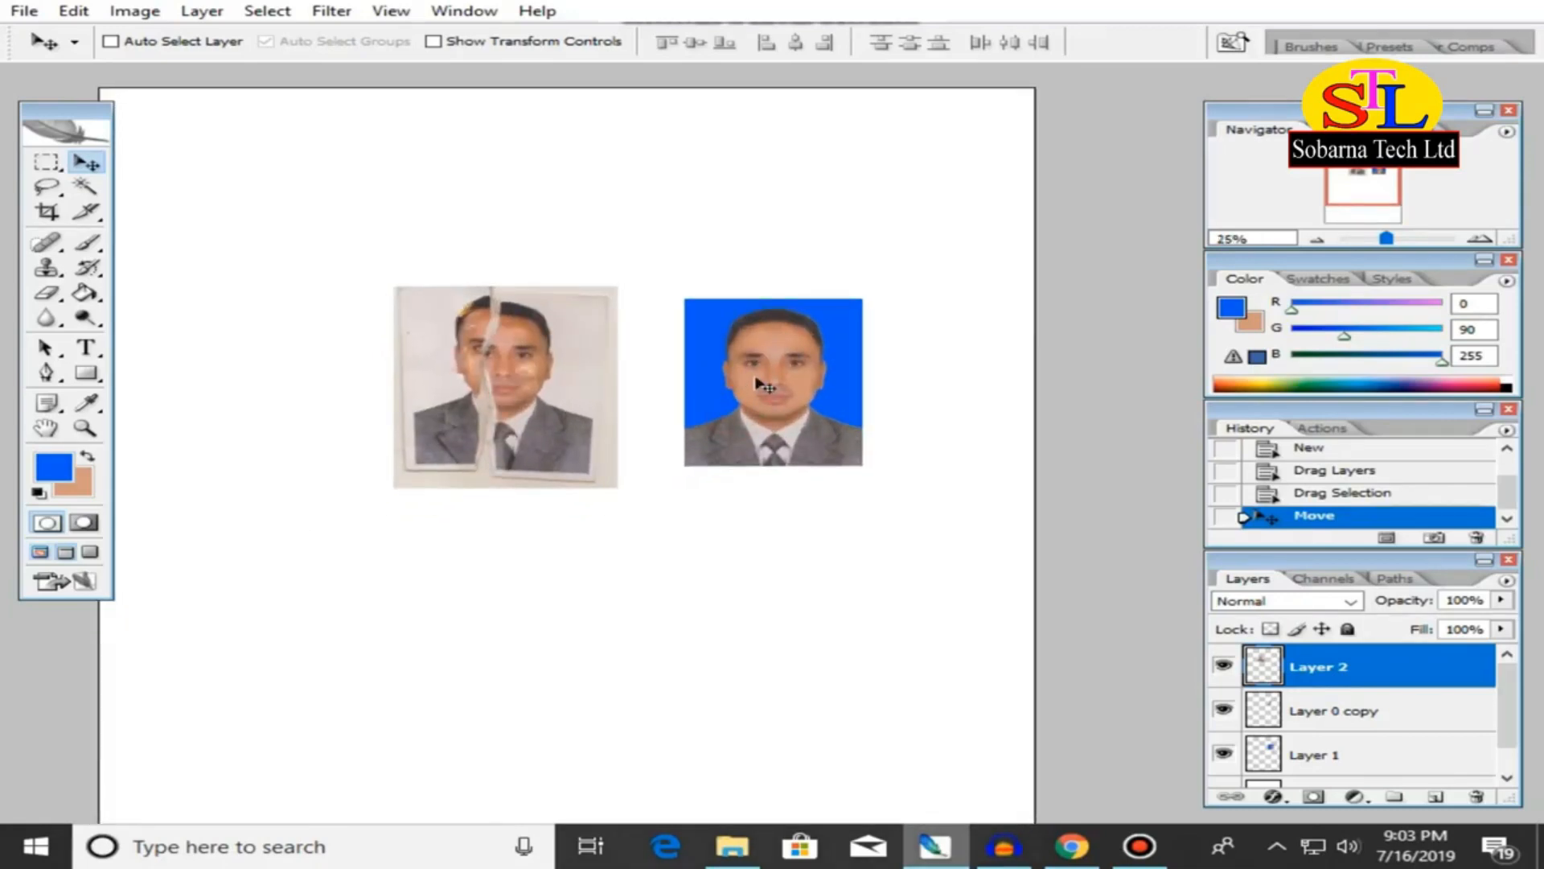